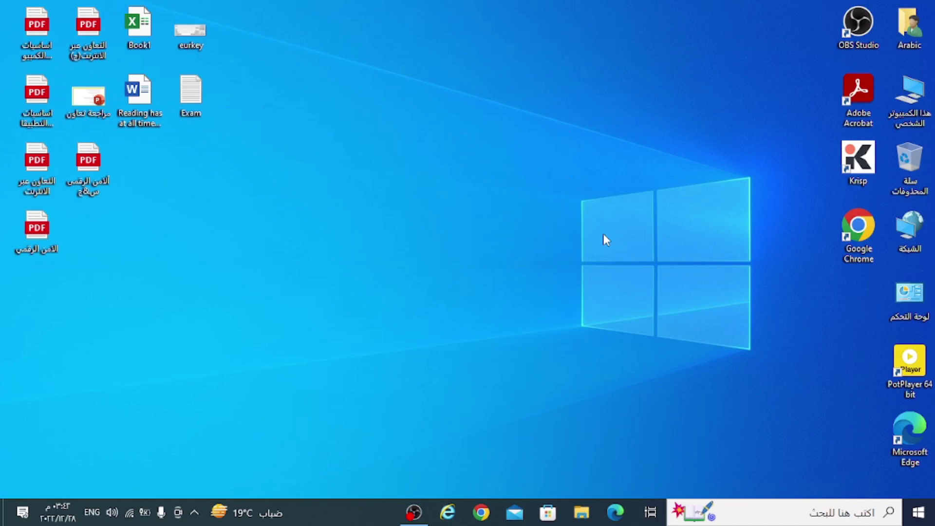
Create a new Microsoft PowerPoint Presentation file on the desktop, keeping its default name.
right_click(540, 152)
mouse_move(632, 302)
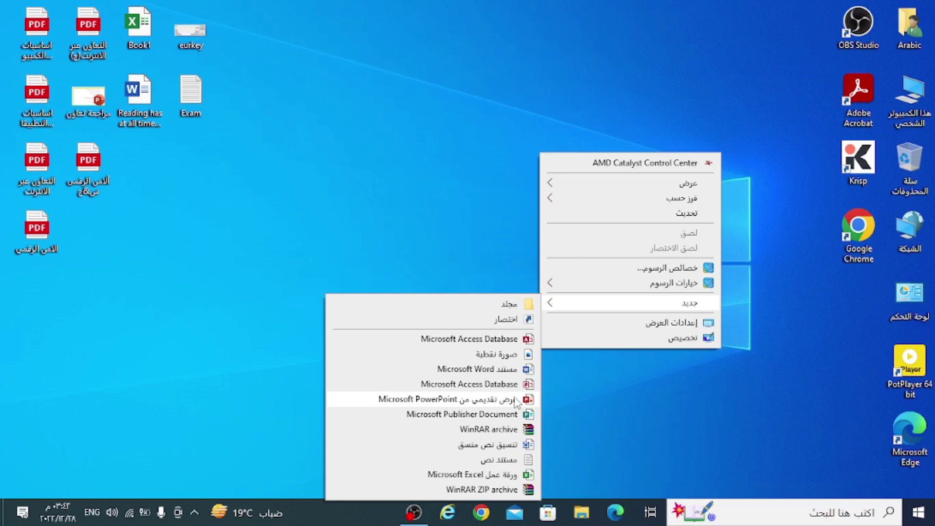
left_click(515, 399)
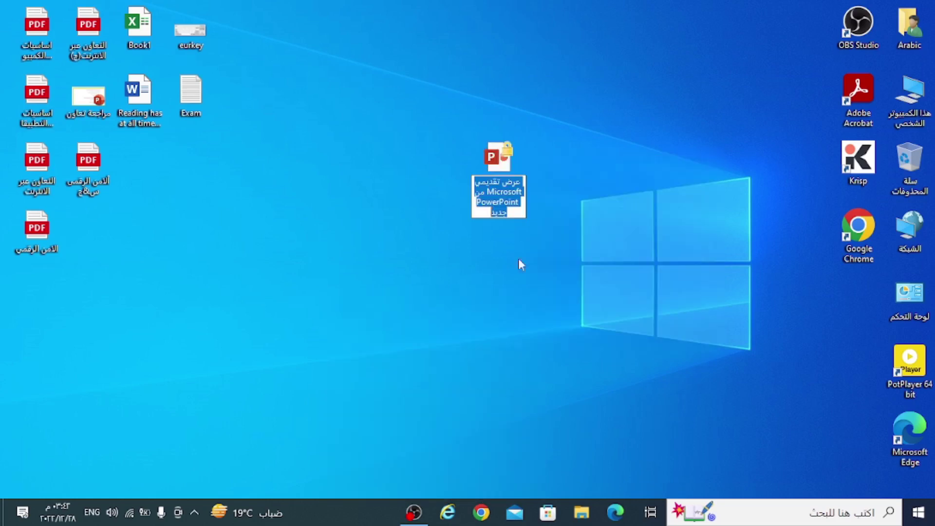
key("Return")
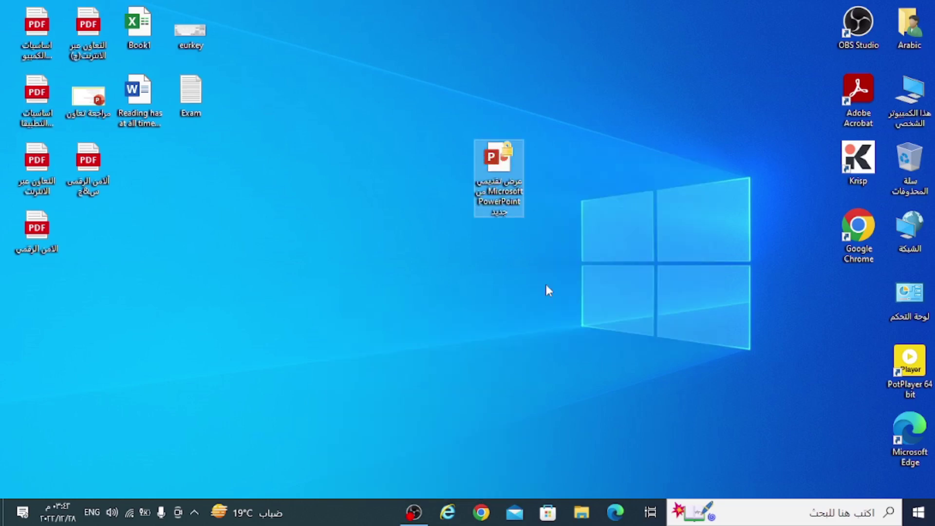
Open the new presentation, close PowerPoint again, and bring up the Start menu.
key("Return")
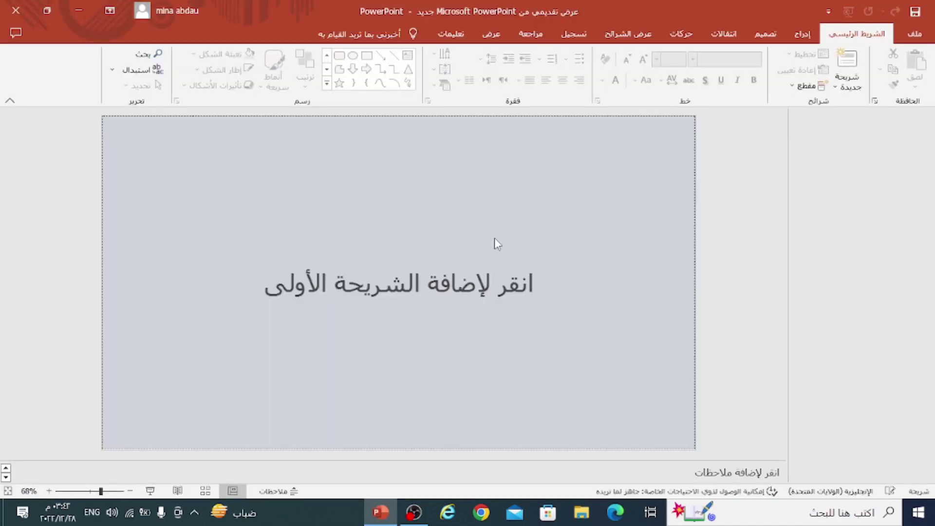
left_click(15, 10)
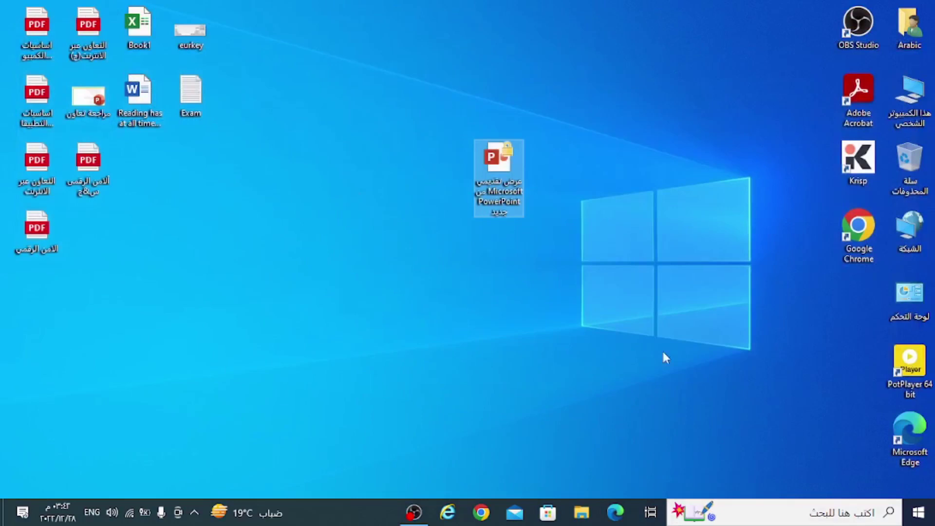
left_click(918, 512)
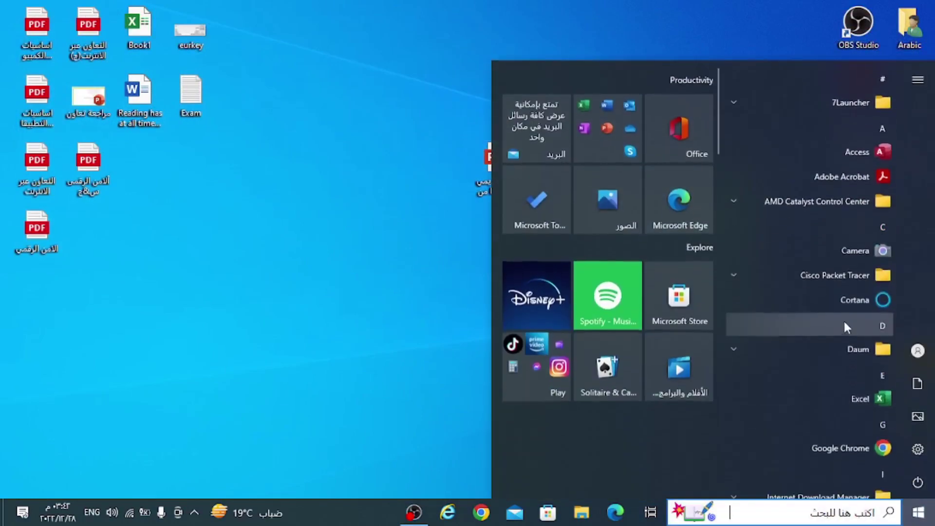
Launch PowerPoint from the Start menu app list and start a Blank Presentation.
scroll(843, 320, "down", 5)
scroll(842, 319, "down", 3)
scroll(842, 319, "down", 3)
scroll(842, 319, "down", 2)
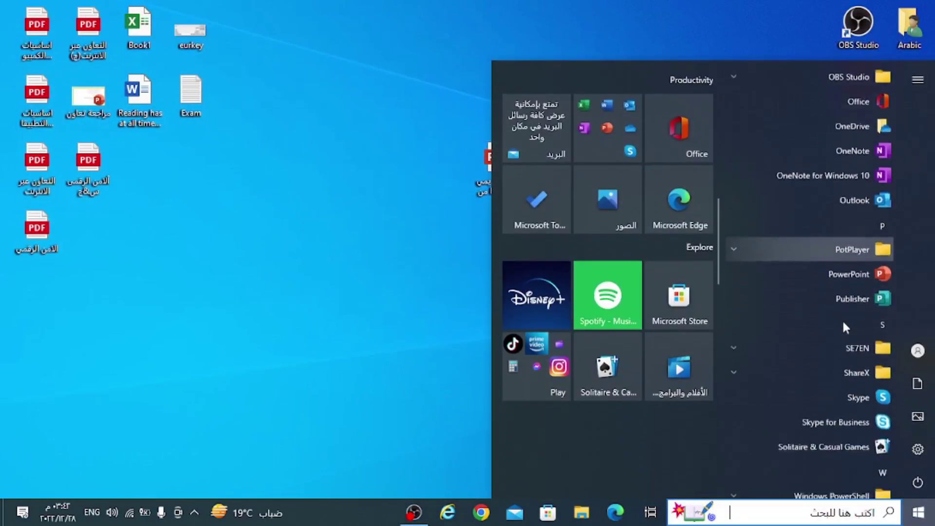
scroll(843, 272, "down", 1)
left_click(841, 228)
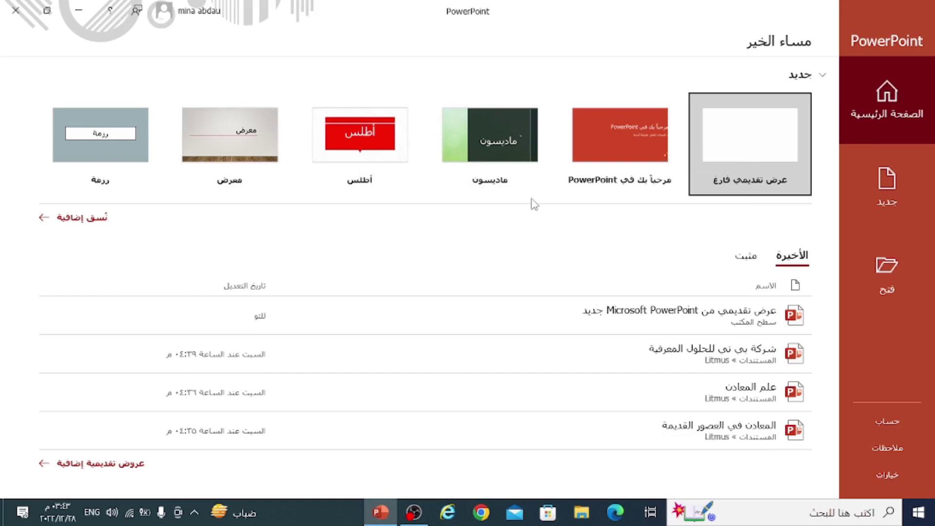
left_click(741, 152)
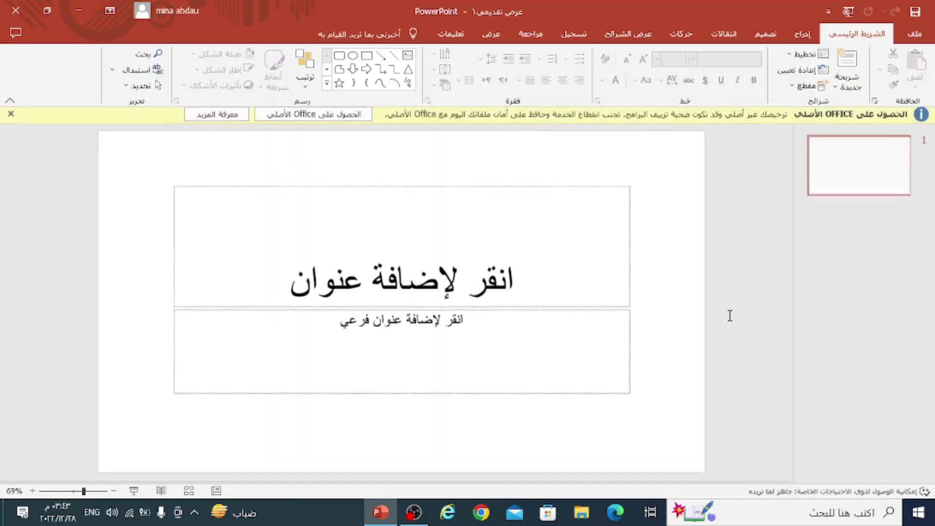
Dismiss the Office licence notice, type CVX in the slide title, then undo and redo it.
left_click(10, 117)
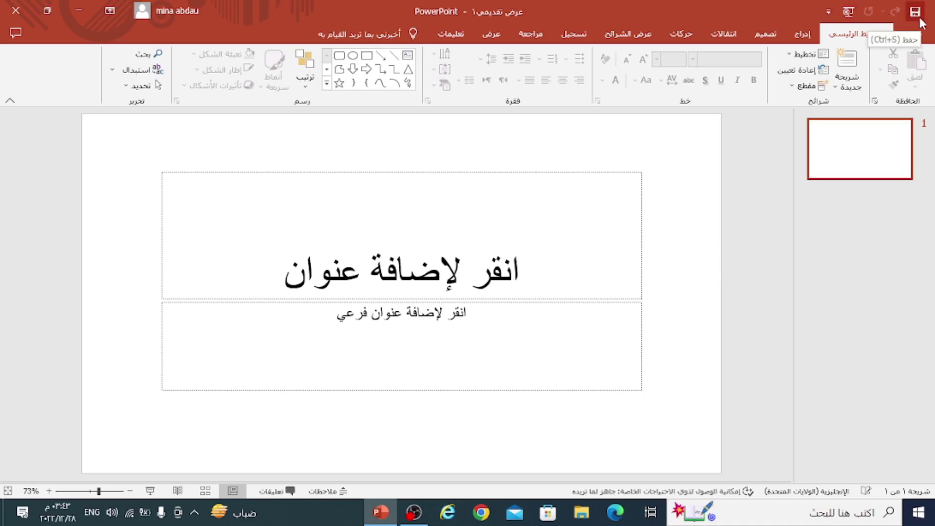
left_click(557, 190)
type("CVX")
left_click(895, 11)
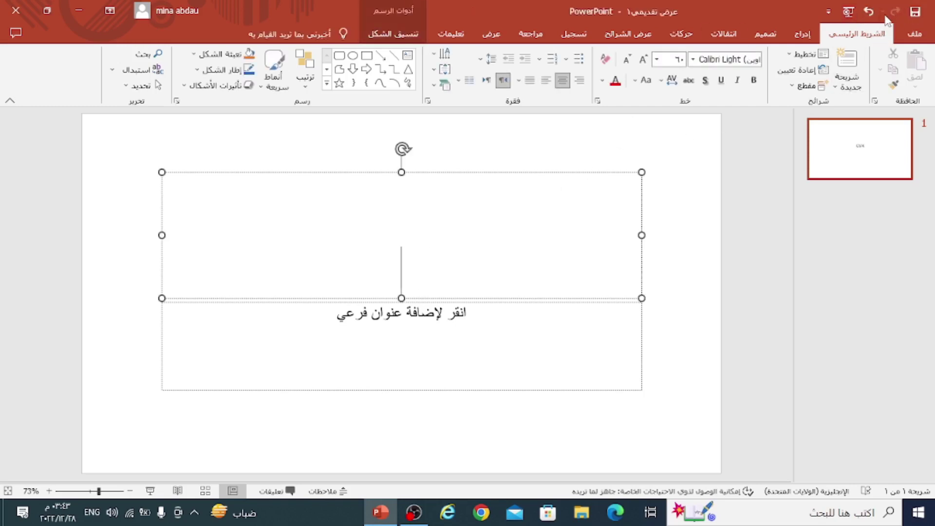
left_click(868, 11)
Select the title text CVX and delete it, leaving the title empty.
left_click_drag(444, 273, 375, 273)
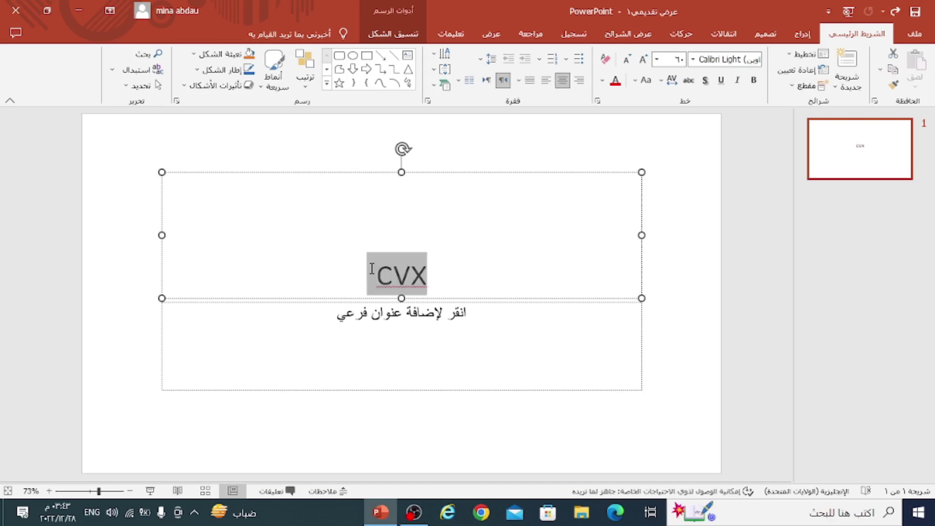
left_click(382, 264)
double_click(381, 264)
key("Delete")
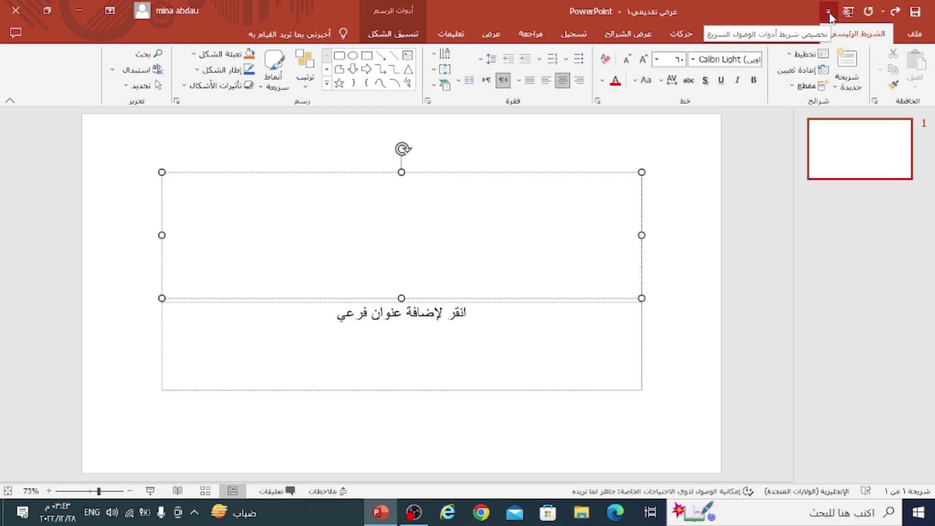
left_click(829, 14)
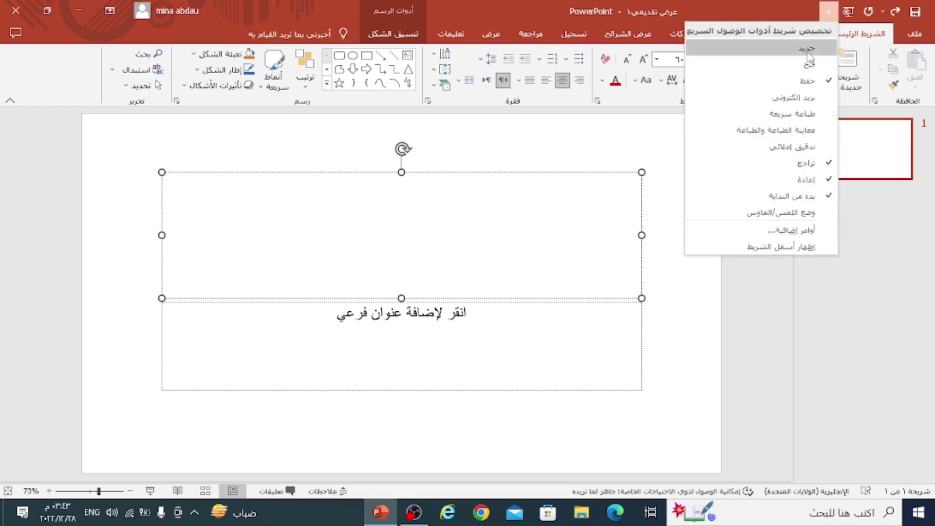
left_click(804, 119)
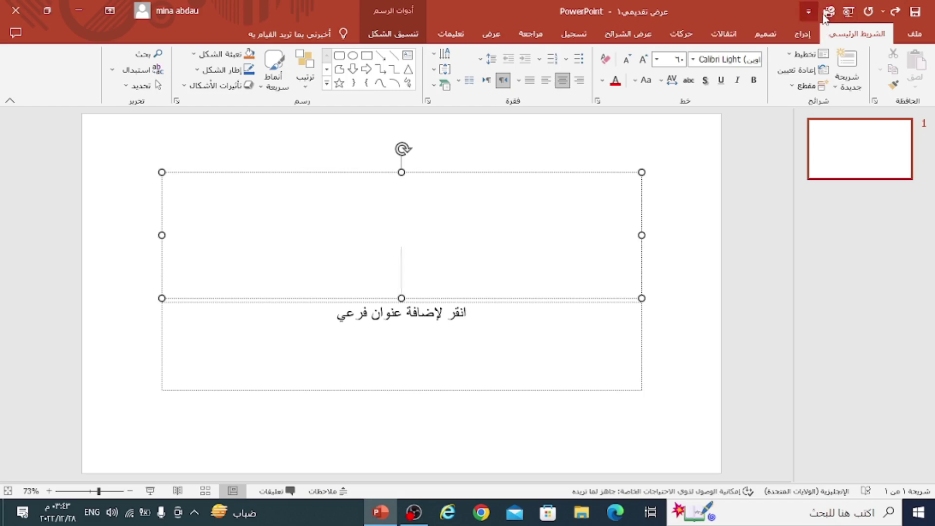
left_click(811, 15)
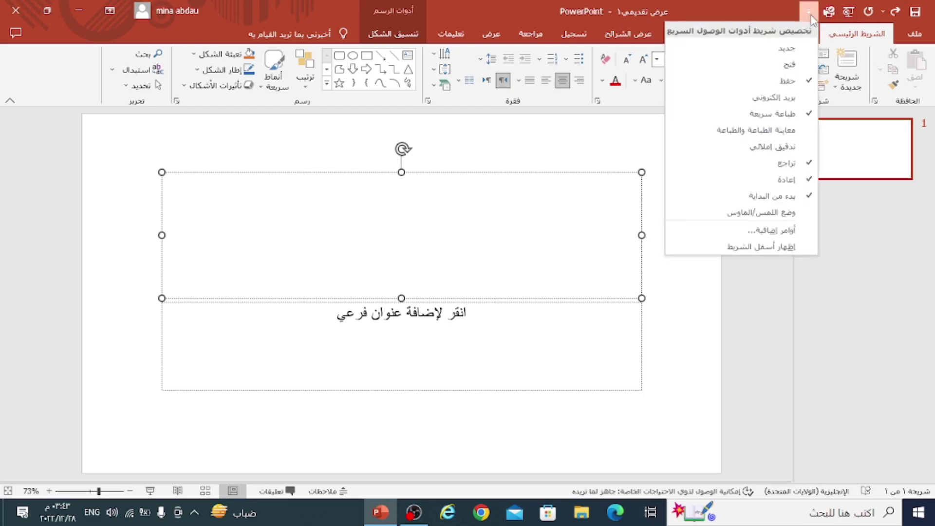
left_click(784, 114)
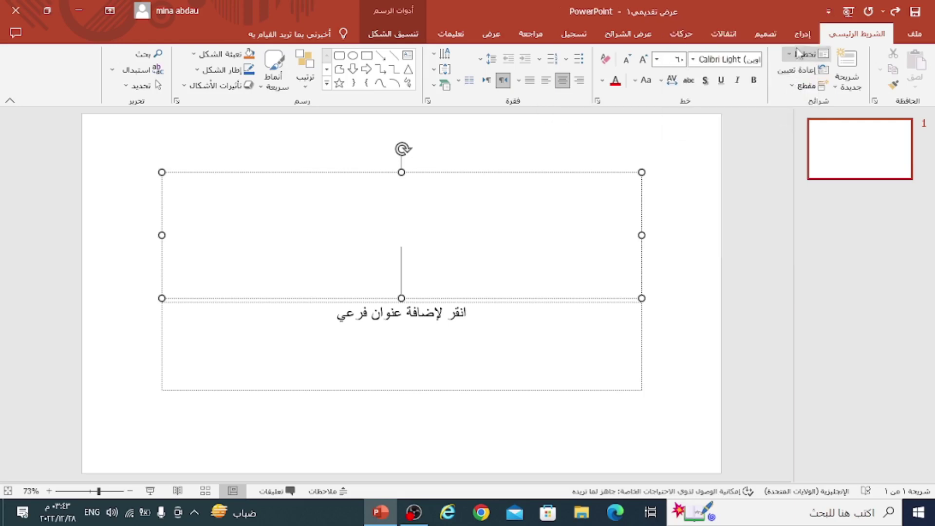
left_click(827, 10)
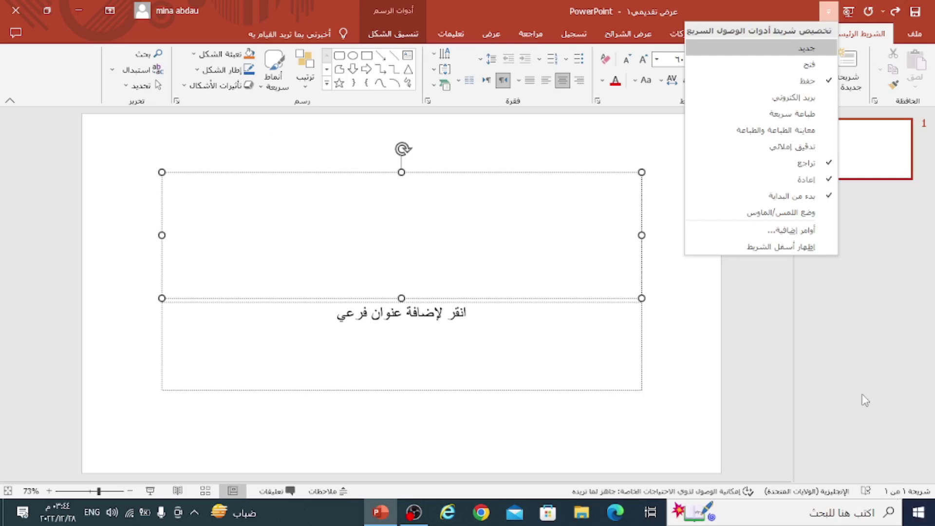
left_click(883, 472)
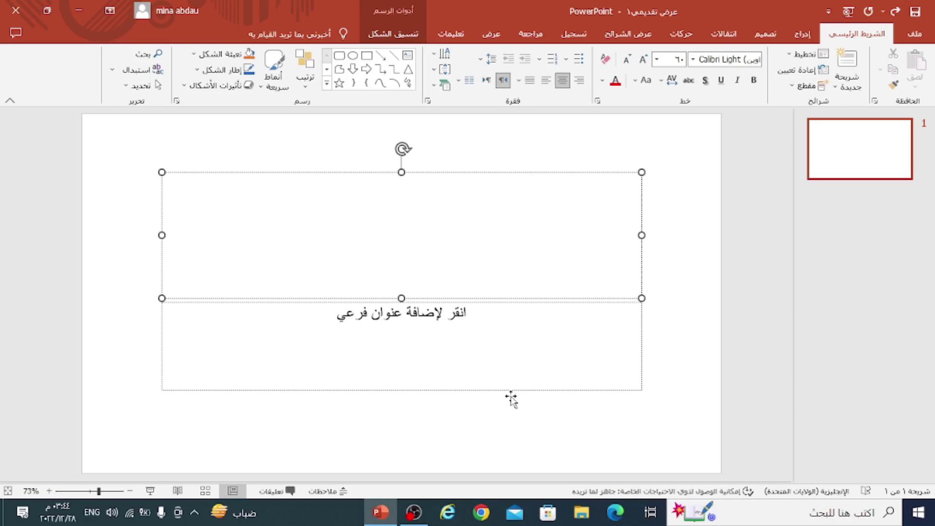
left_click(675, 282)
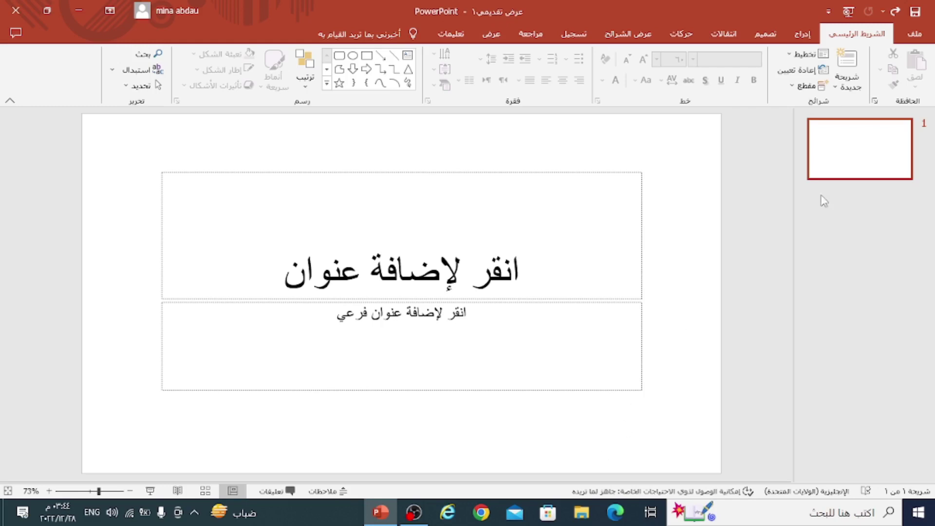
left_click(914, 34)
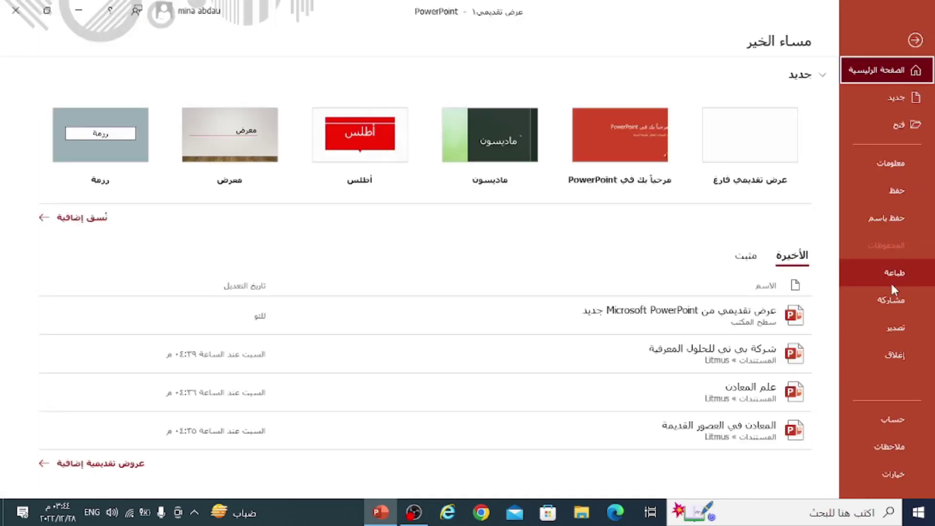
left_click(896, 101)
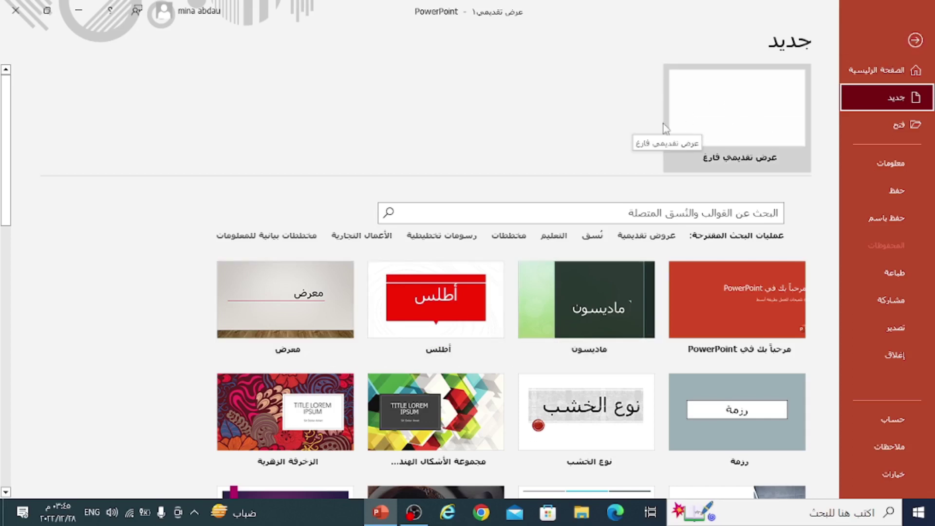
mouse_move(586, 422)
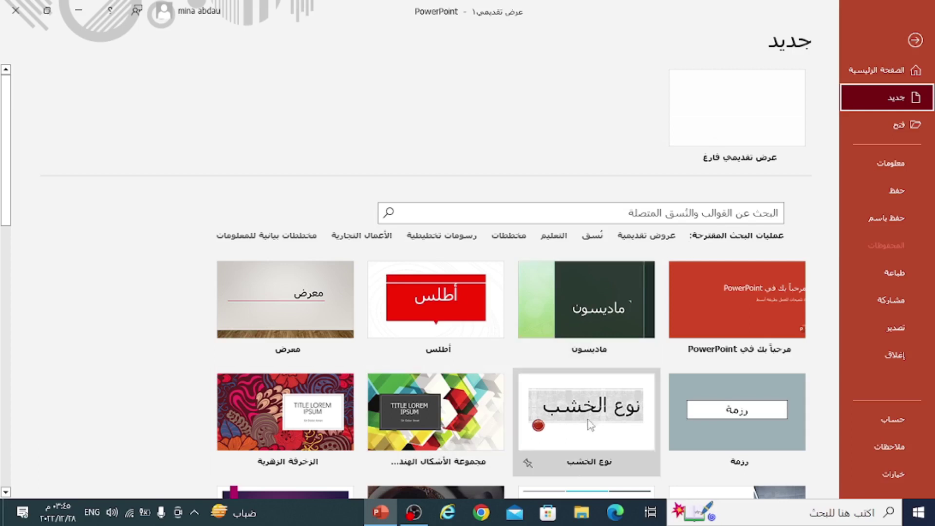
left_click(644, 214)
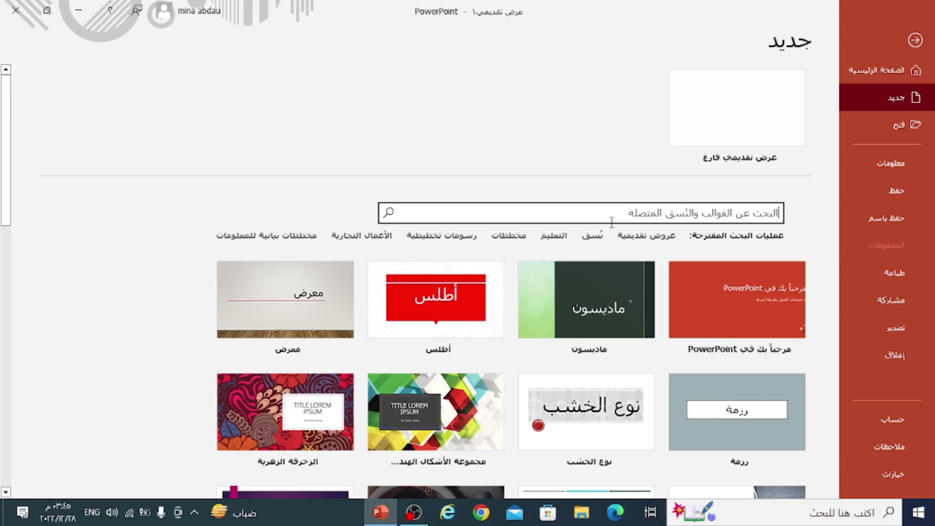
left_click(440, 327)
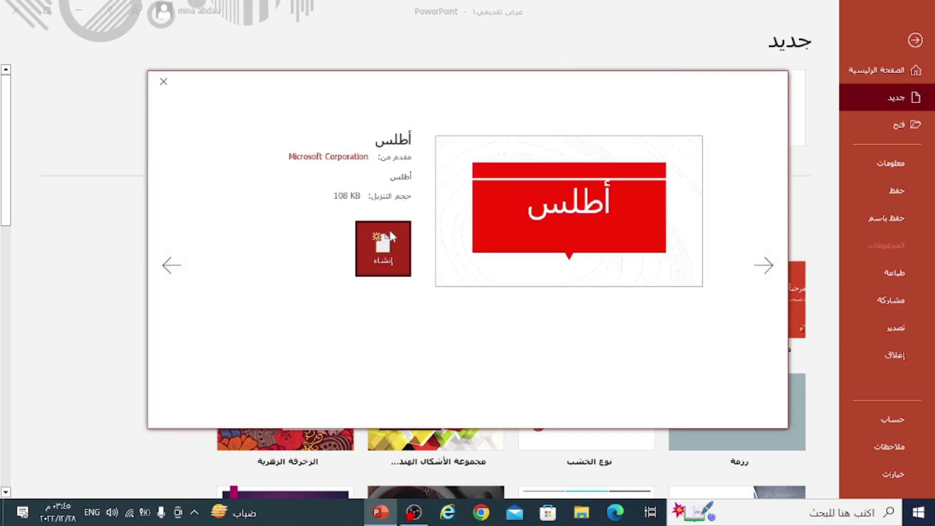
left_click(392, 243)
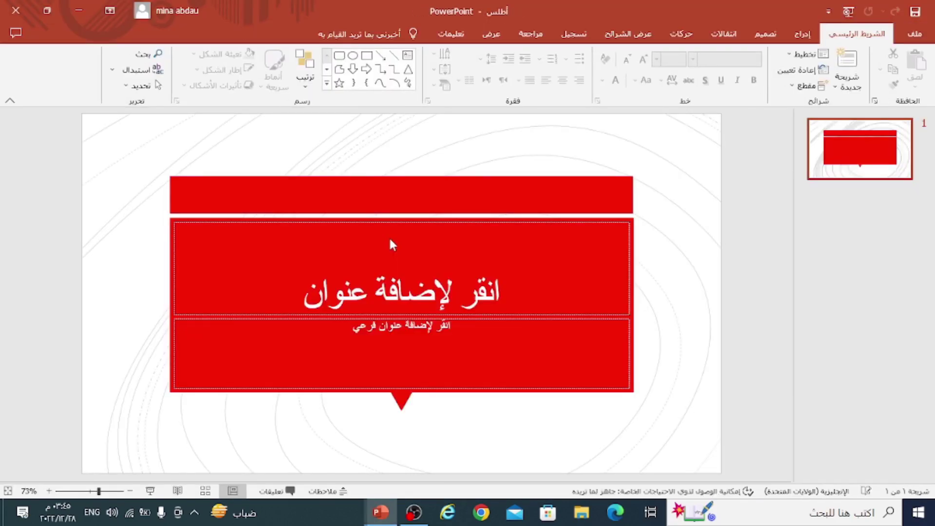
left_click(15, 10)
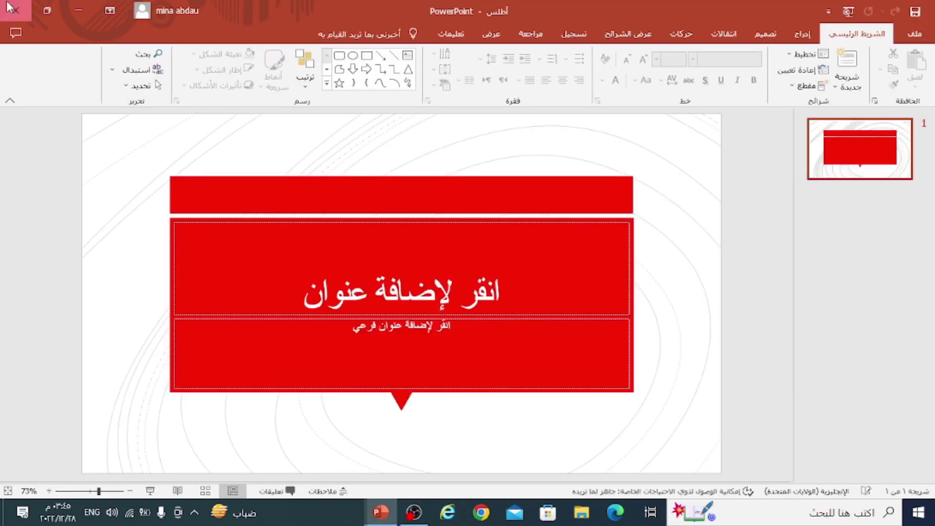
Open the Save As dialog through File > Save As > Browse.
left_click(914, 34)
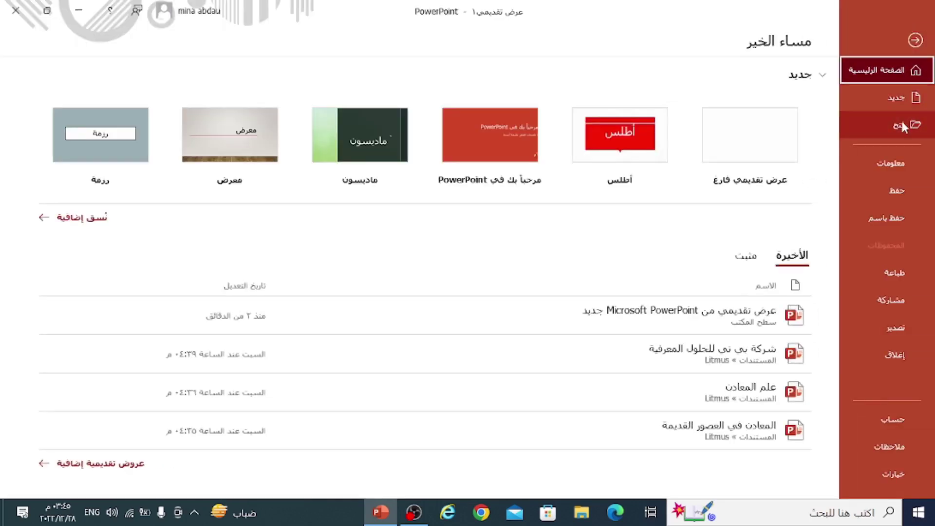
left_click(901, 122)
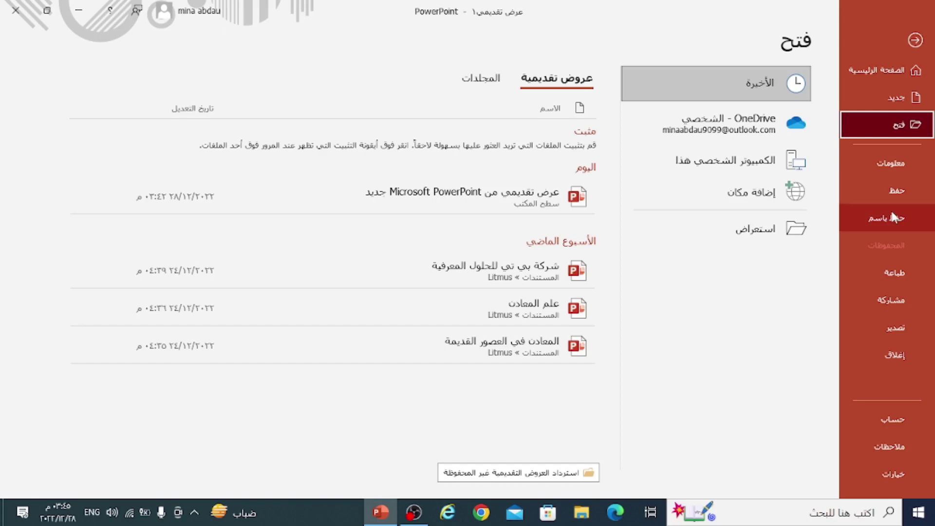
left_click(880, 215)
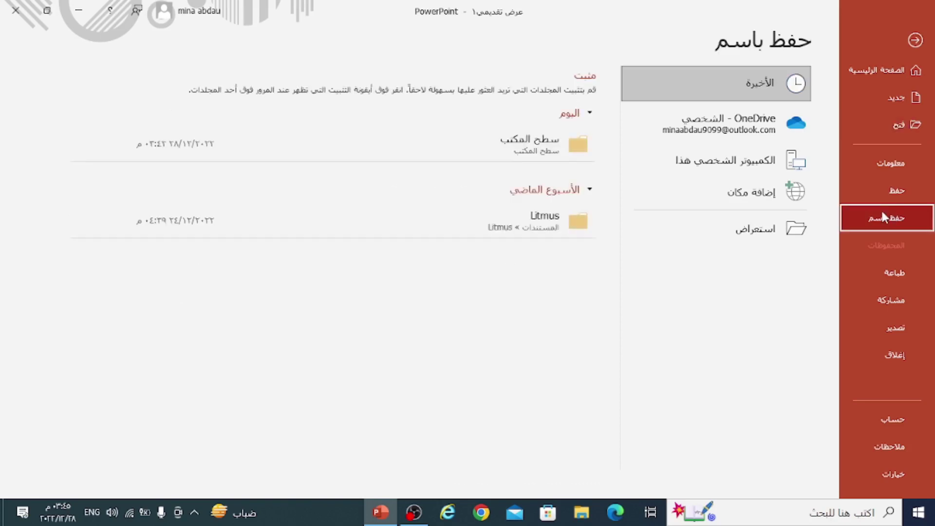
left_click(750, 232)
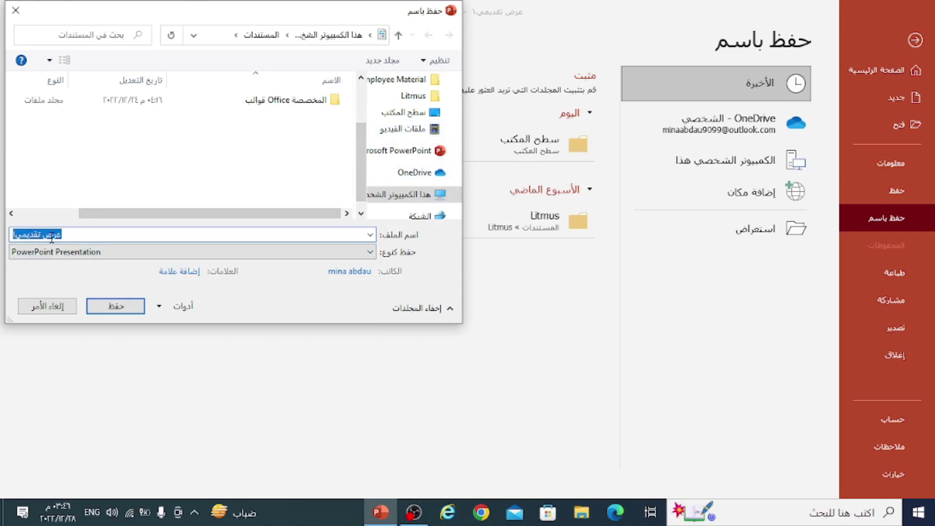
Keep PowerPoint Presentation as the file type, cancel the save, and go to Print.
left_click(78, 252)
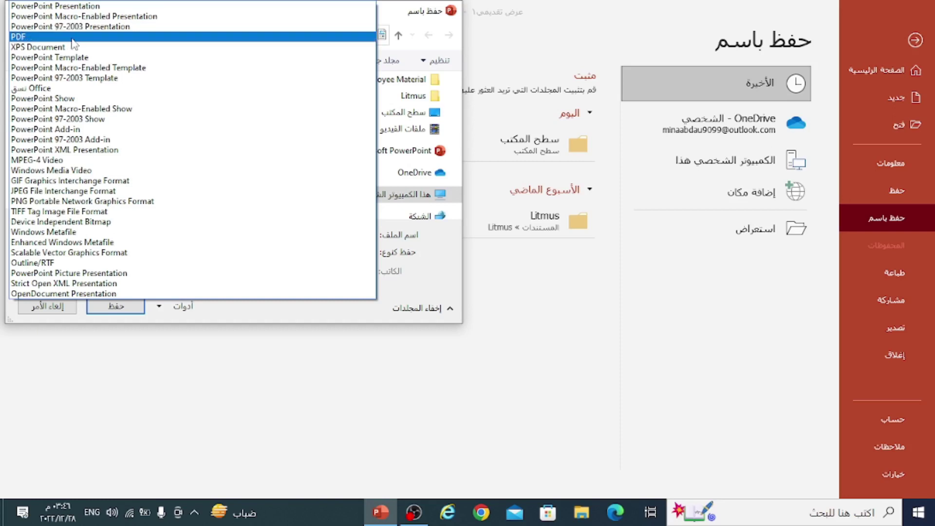
left_click(146, 5)
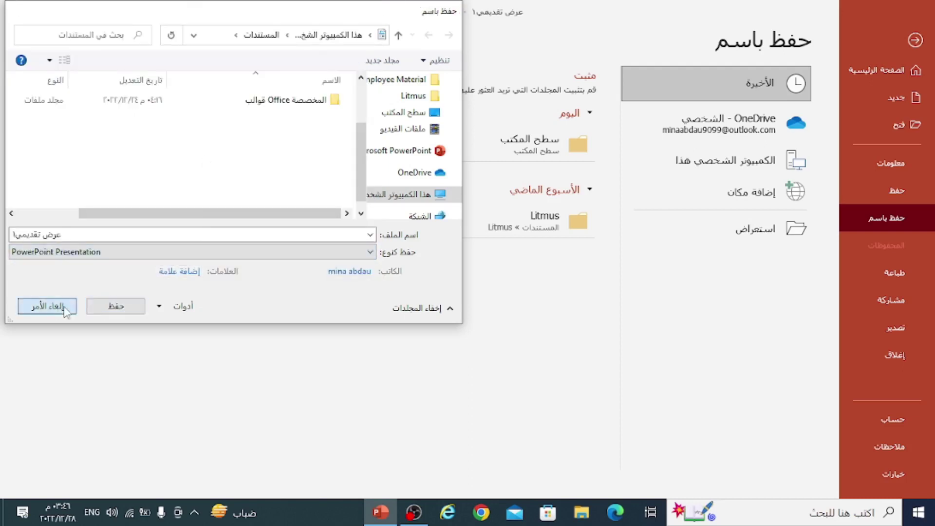
left_click(49, 305)
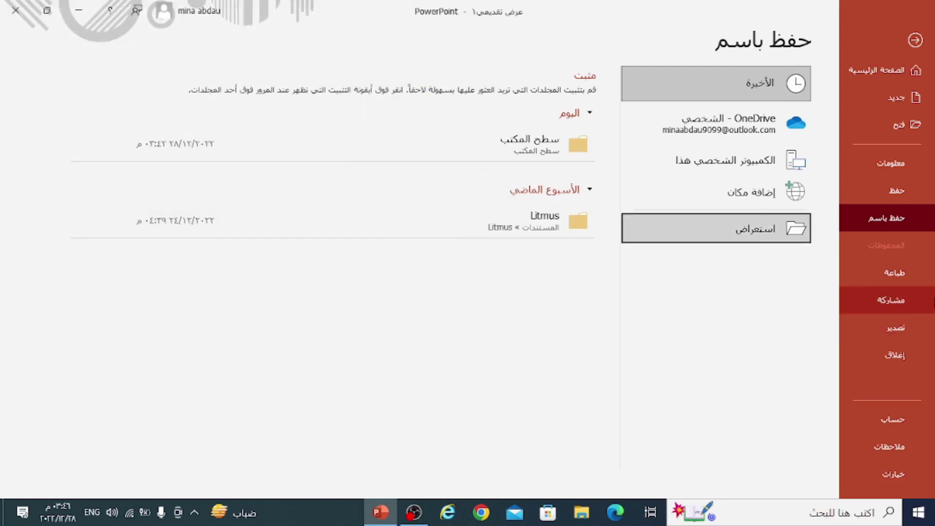
left_click(905, 278)
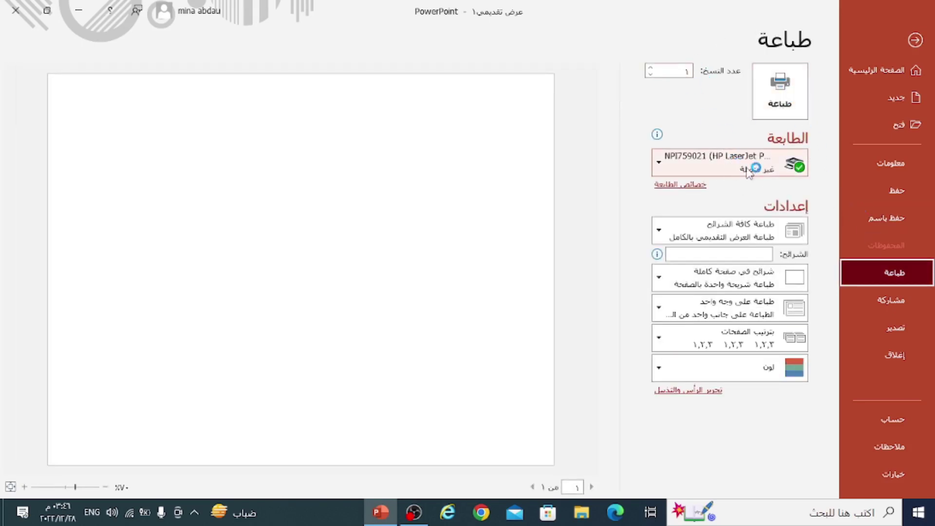
Try a custom print range (slides 1, then 5), revert to Print All Slides, and return to editing.
left_click(752, 225)
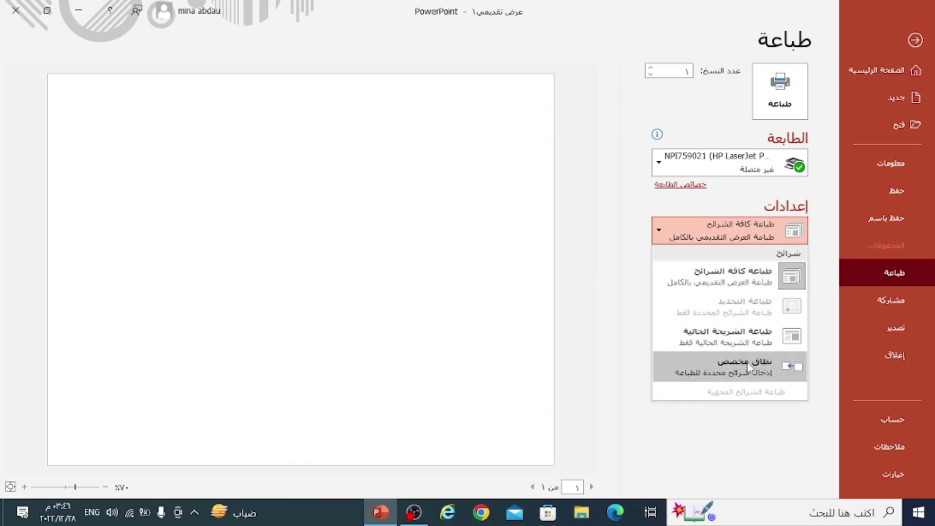
left_click(750, 375)
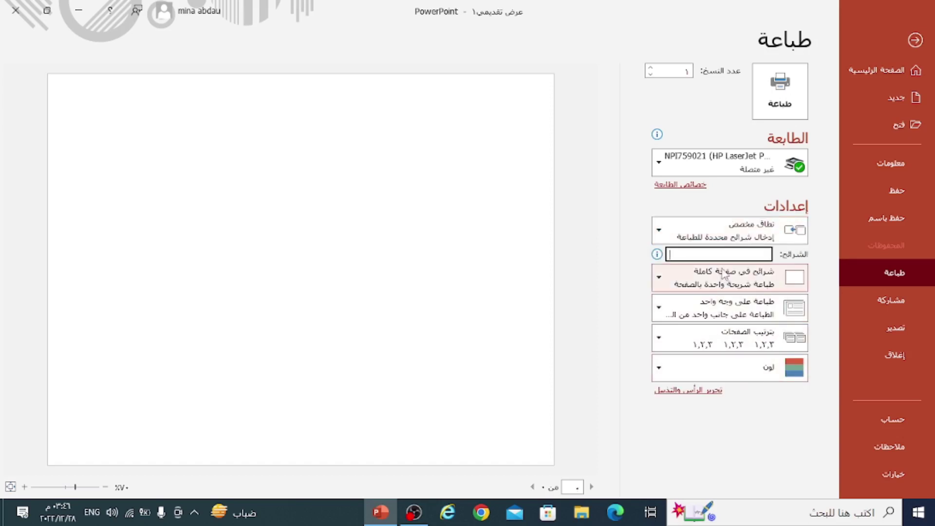
type("1")
key("BackSpace")
type("5")
key("BackSpace")
left_click(742, 230)
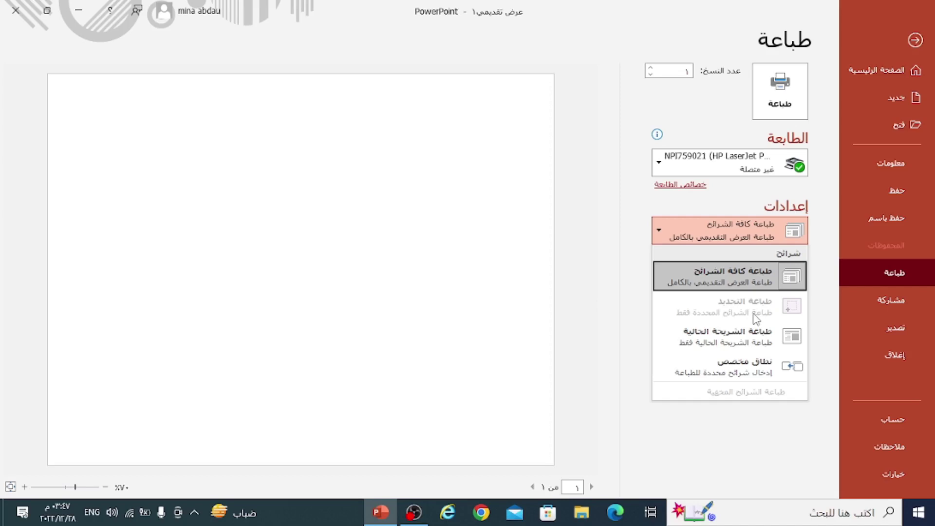
left_click(916, 43)
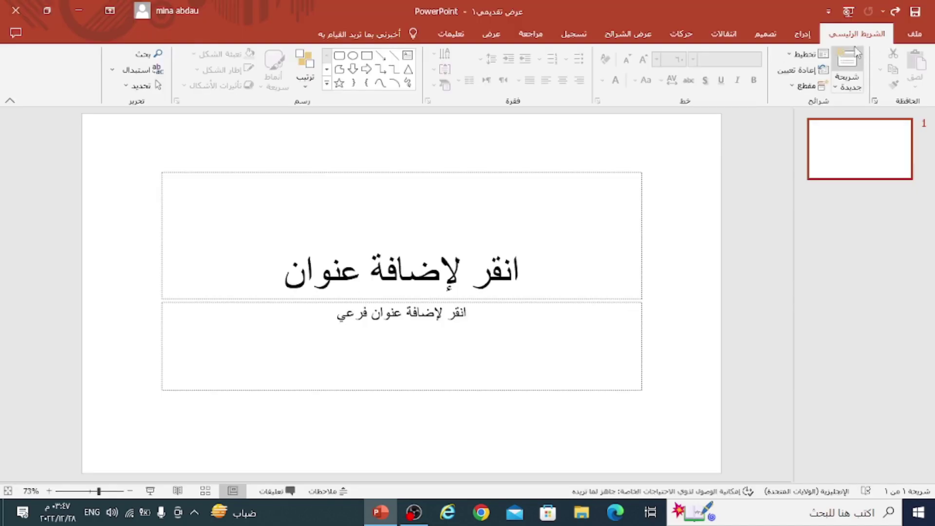
Add three new title-and-content slides and select slide 3.
left_click(847, 58)
left_click(847, 58)
left_click(847, 59)
left_click(847, 59)
left_click(847, 59)
left_click(867, 256)
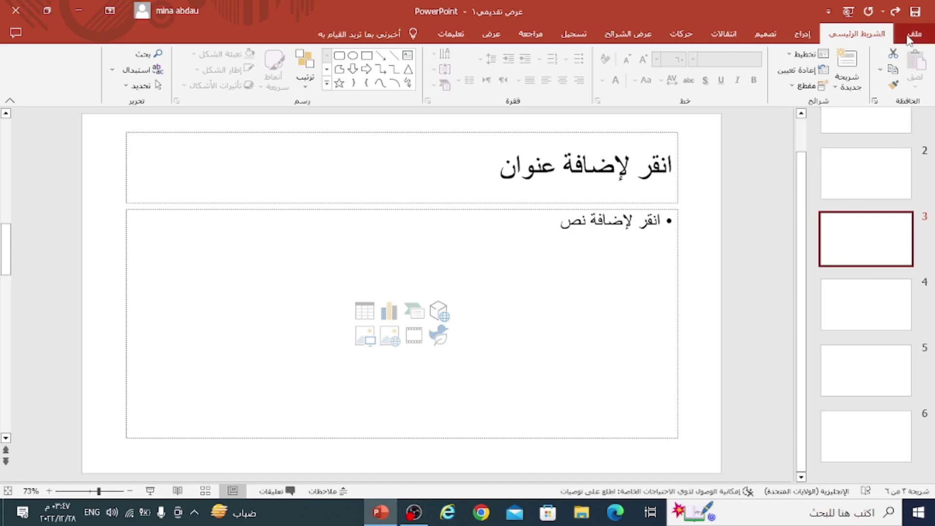
Browse the print slide-range, one-sided and layout options without changes, then return to editing.
left_click(908, 35)
left_click(884, 270)
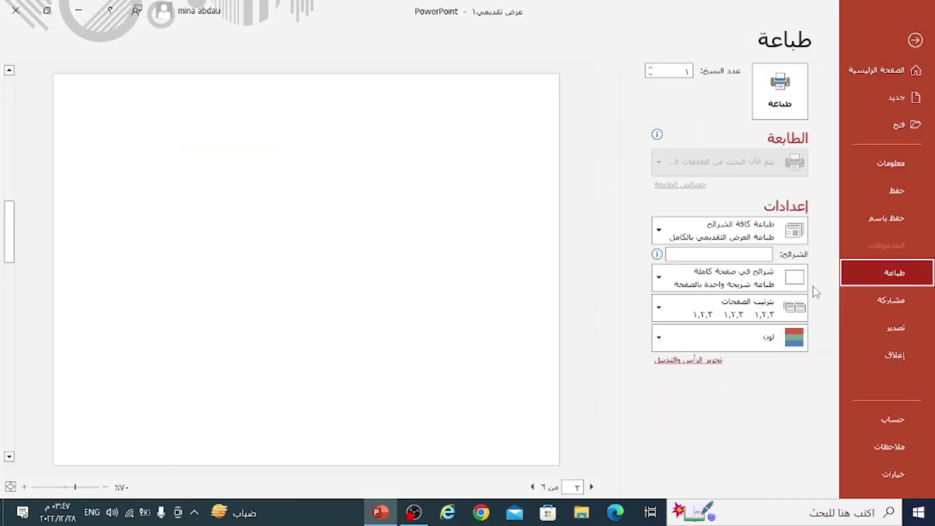
left_click(730, 239)
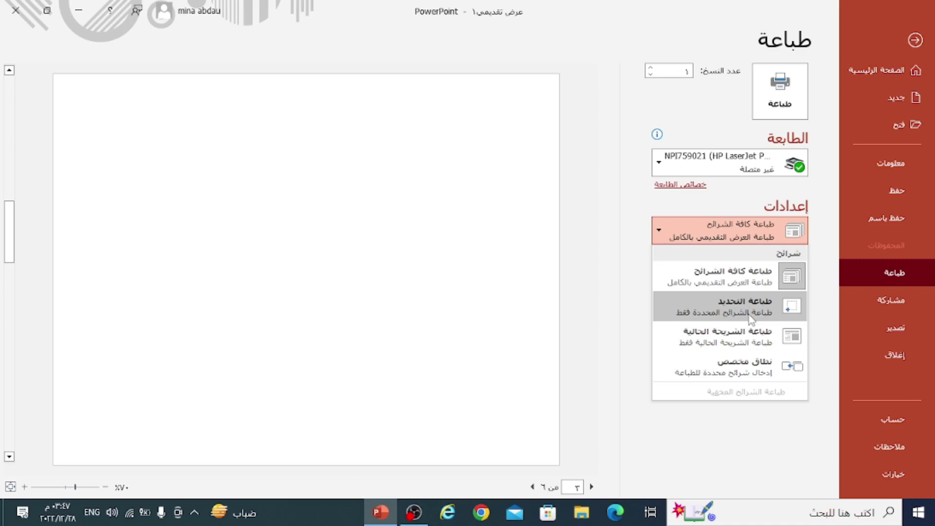
key("Escape")
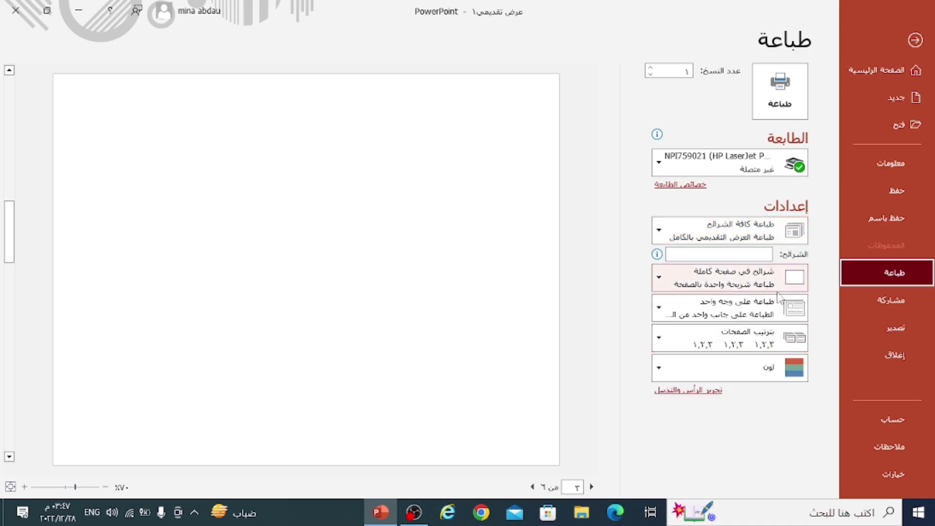
left_click(748, 317)
left_click(748, 283)
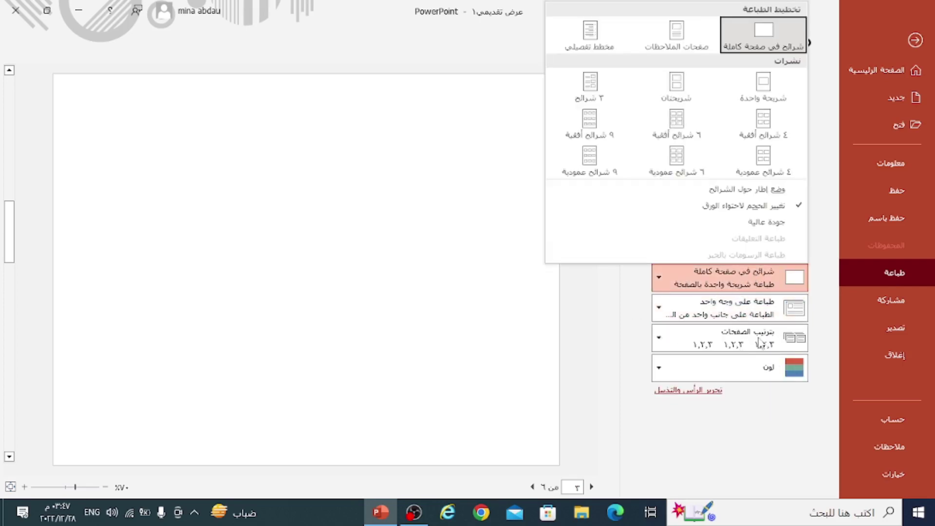
left_click(779, 411)
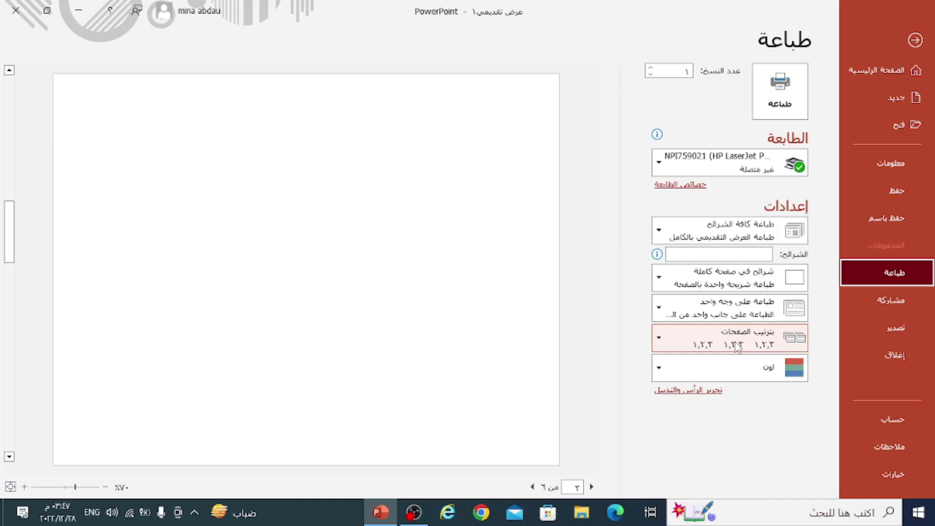
left_click(915, 40)
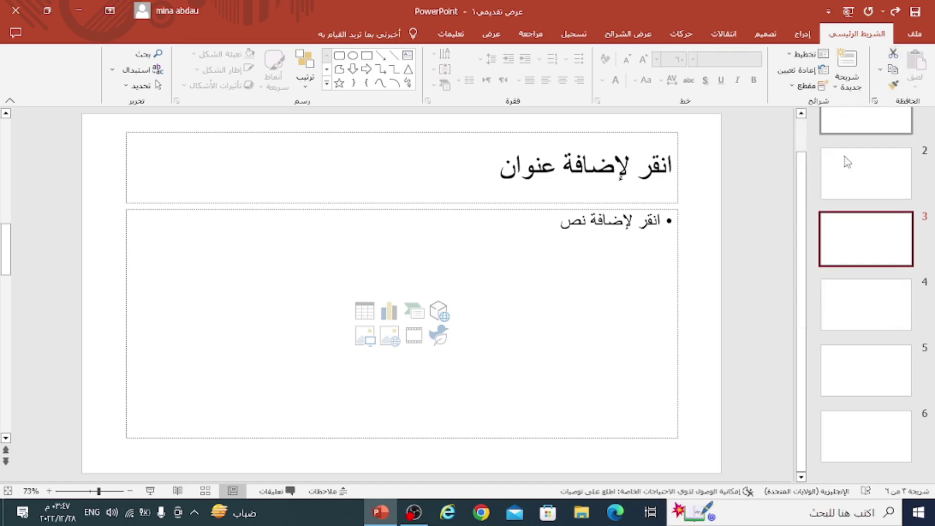
Delete the extra slides, add a fresh title slide, and open the New Slide layout choices.
left_click(869, 192)
key("Delete")
left_click(871, 197)
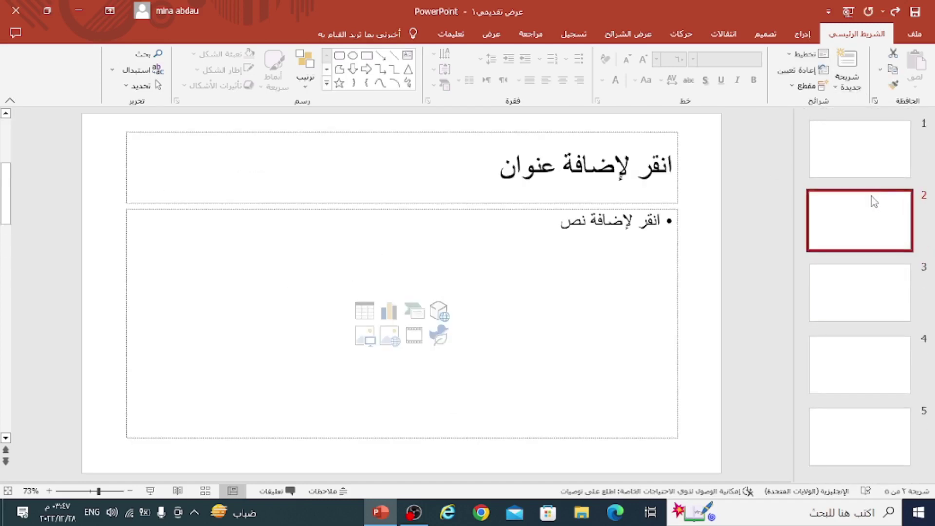
key("Delete")
key("Delete")
key("Delete")
key("Delete")
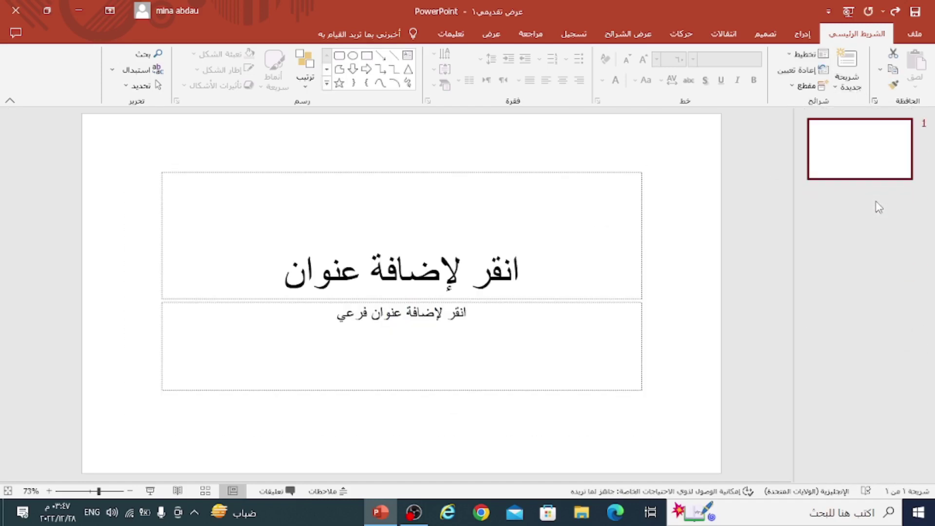
key("Delete")
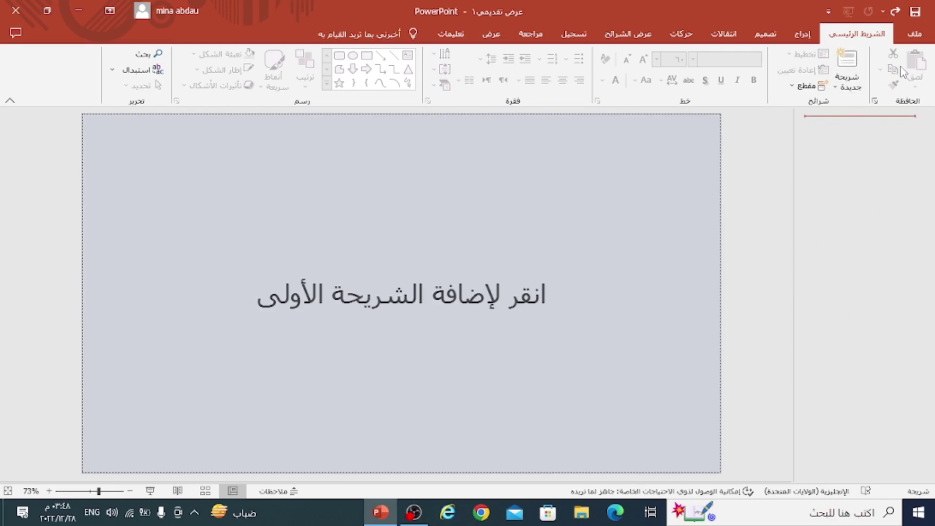
key("Return")
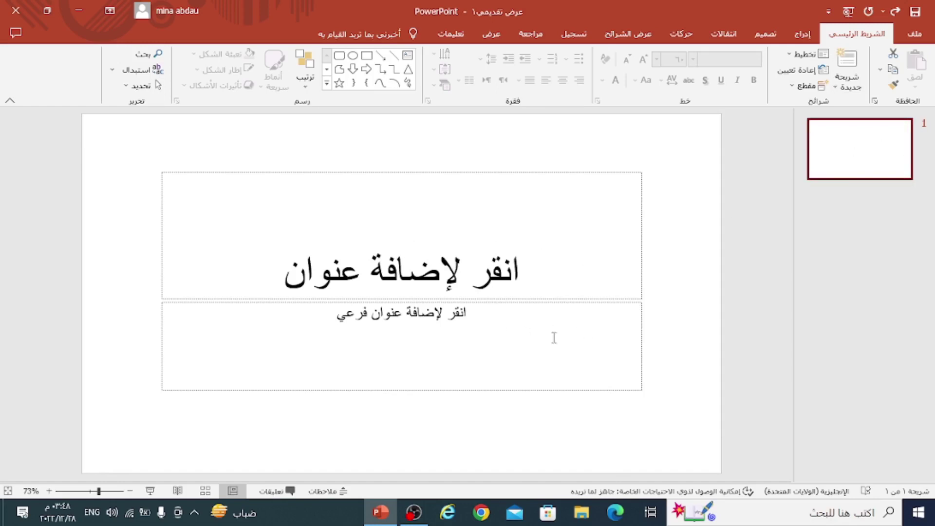
left_click(838, 90)
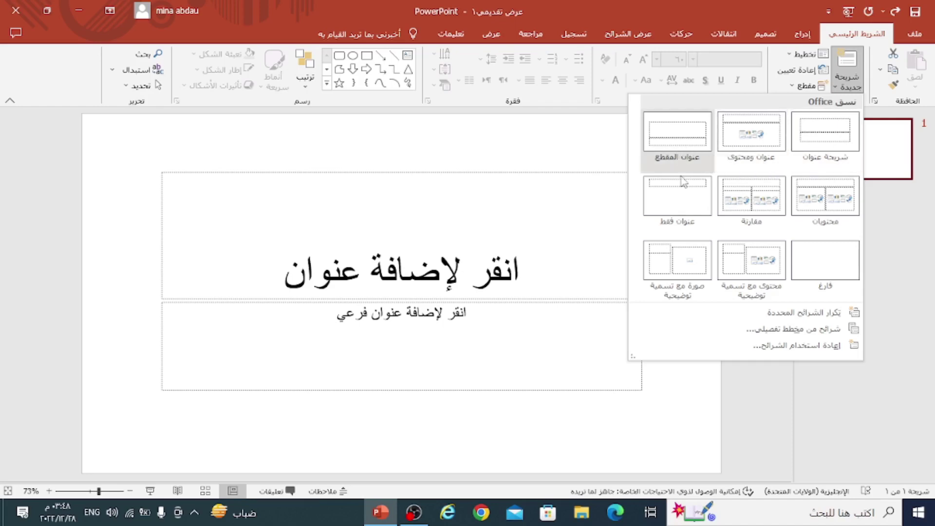
Add a Blank-layout slide 2 and draw a text box across its upper middle.
left_click(825, 281)
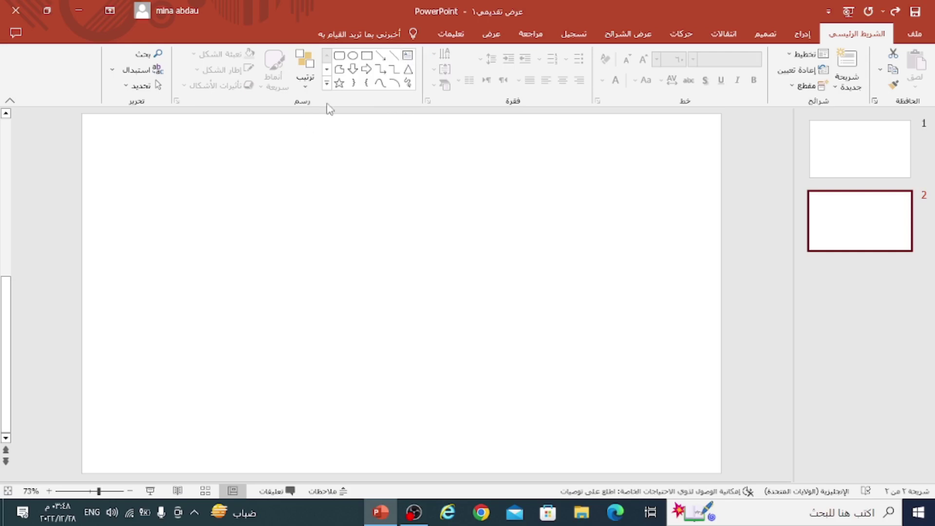
left_click(408, 56)
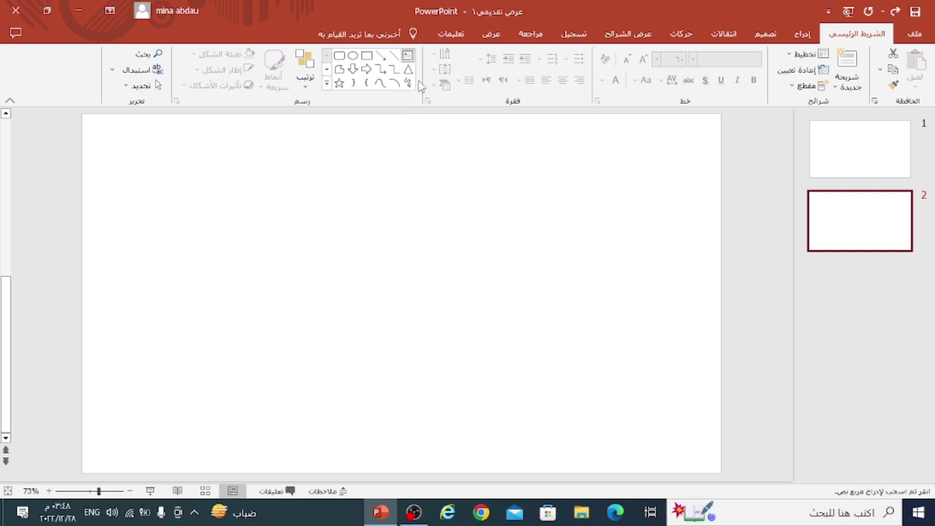
mouse_move(650, 147)
left_mouse_down()
mouse_move(316, 246)
mouse_move(208, 312)
left_mouse_up()
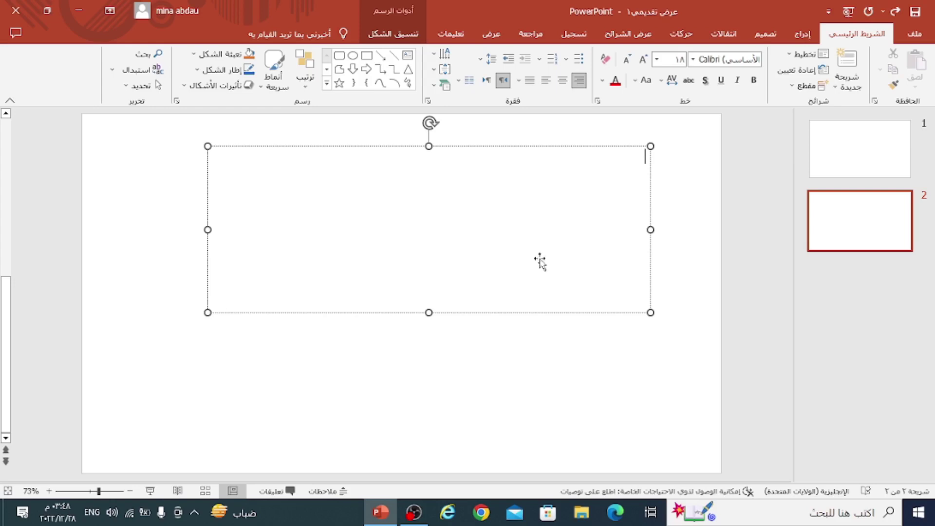
Add further Blank slides until the presentation has six slides.
left_click(847, 84)
left_click(896, 277)
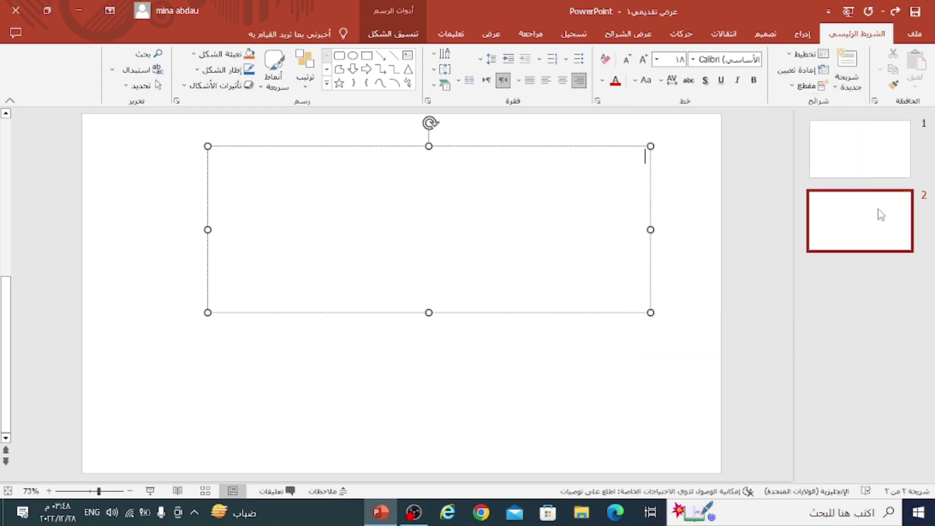
key("Return")
key("Return")
key("Return")
key("Return")
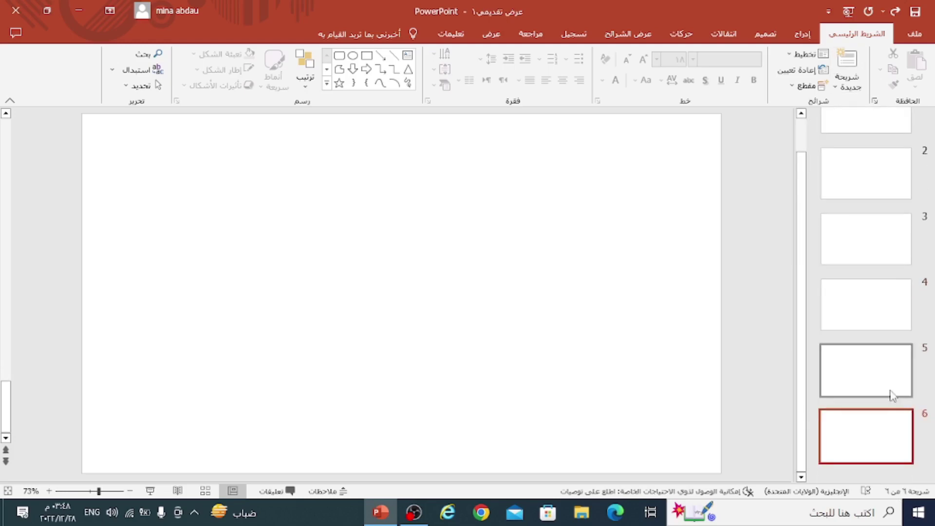
scroll(886, 370, "up", 1)
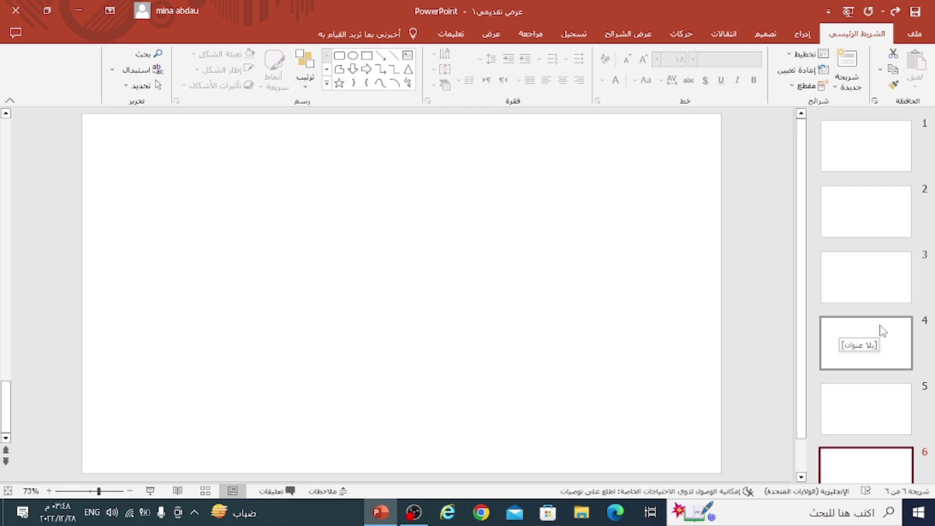
Insert a blank slide after slide 3, then drag slide 4 up between slides 2 and 3.
left_click(872, 289)
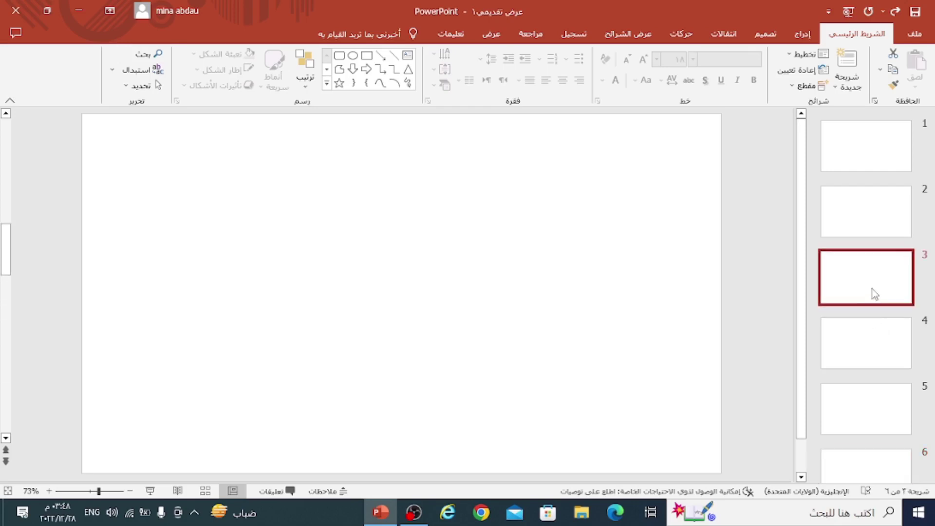
left_click(843, 88)
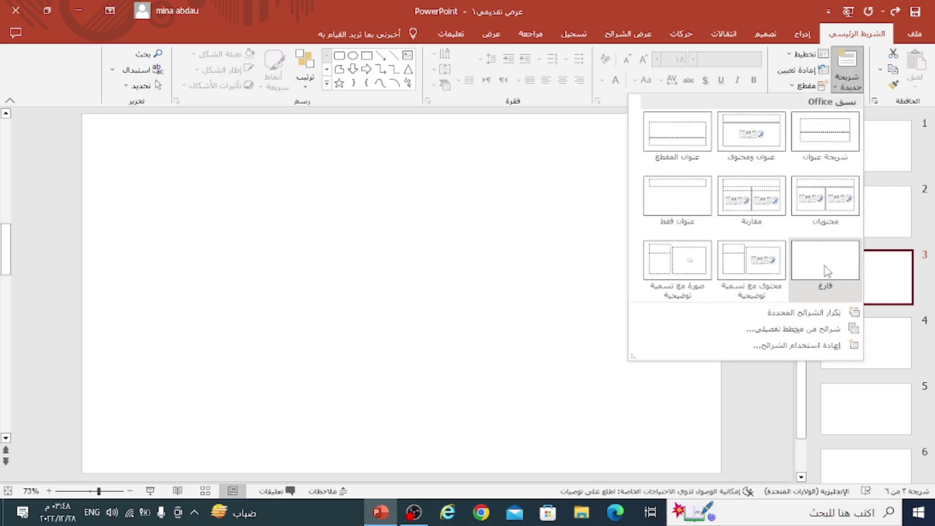
left_click(826, 271)
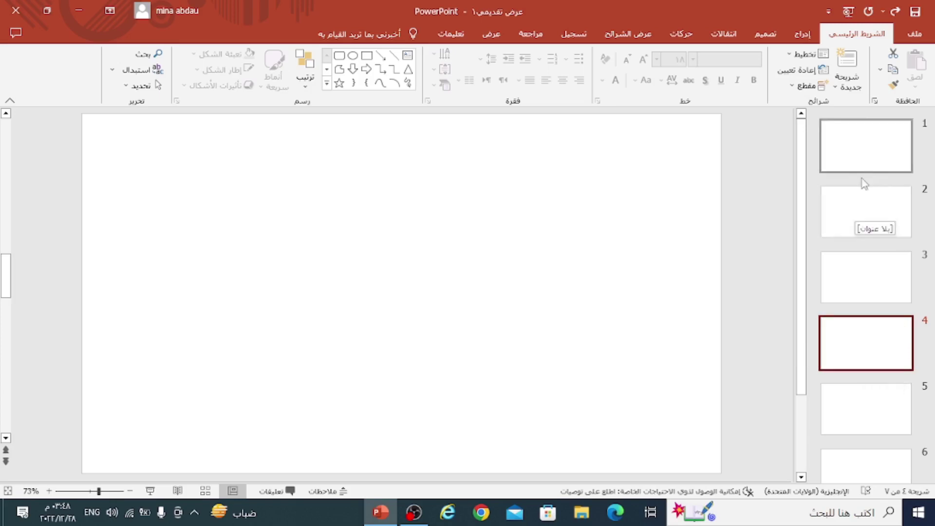
left_click(875, 354)
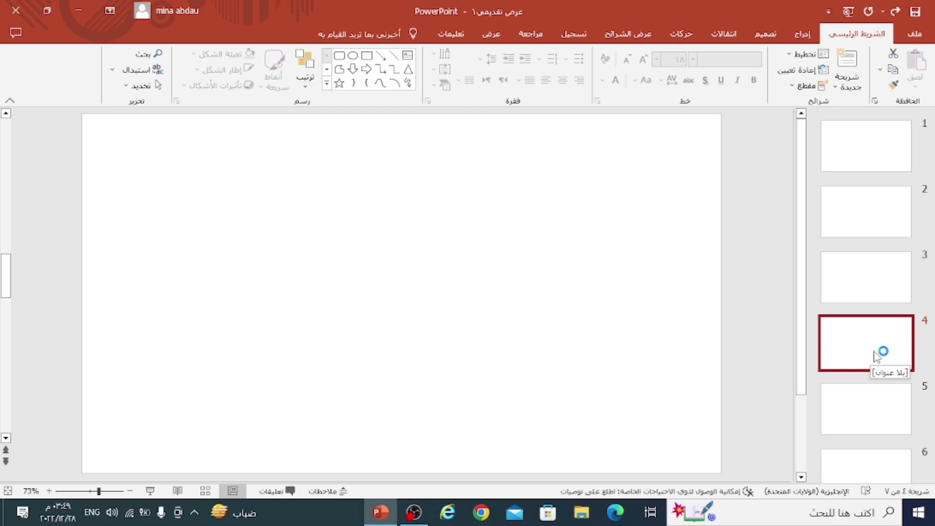
left_click_drag(874, 356, 875, 282)
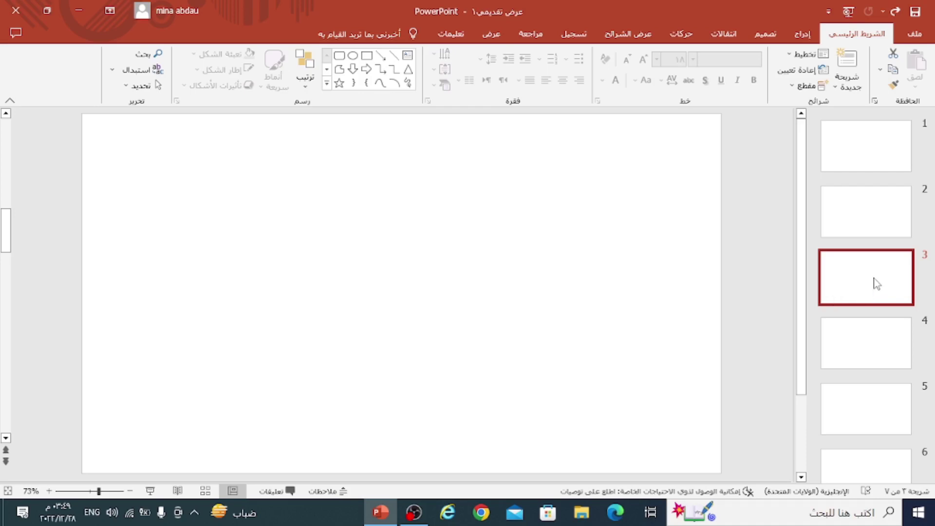
Delete slide 3, then hide the new slide 3 from the slideshow.
right_click(875, 283)
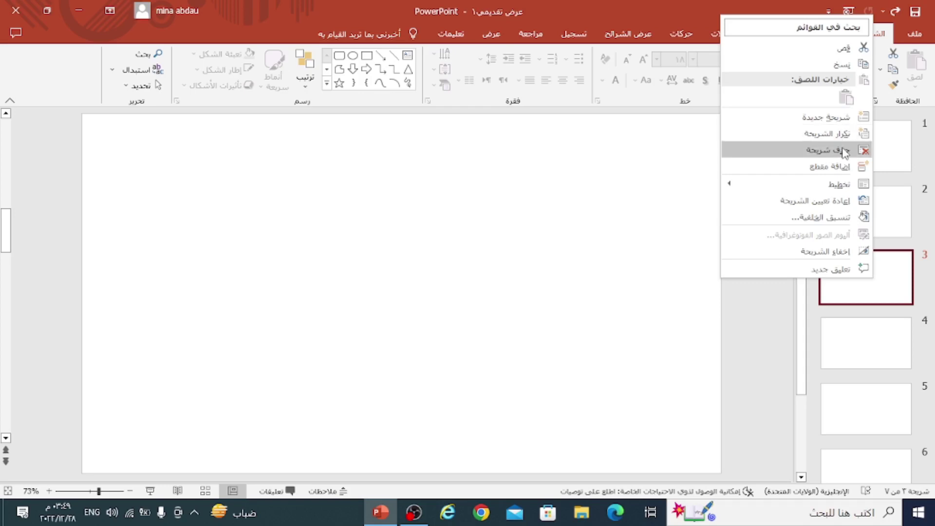
left_click(845, 153)
right_click(881, 298)
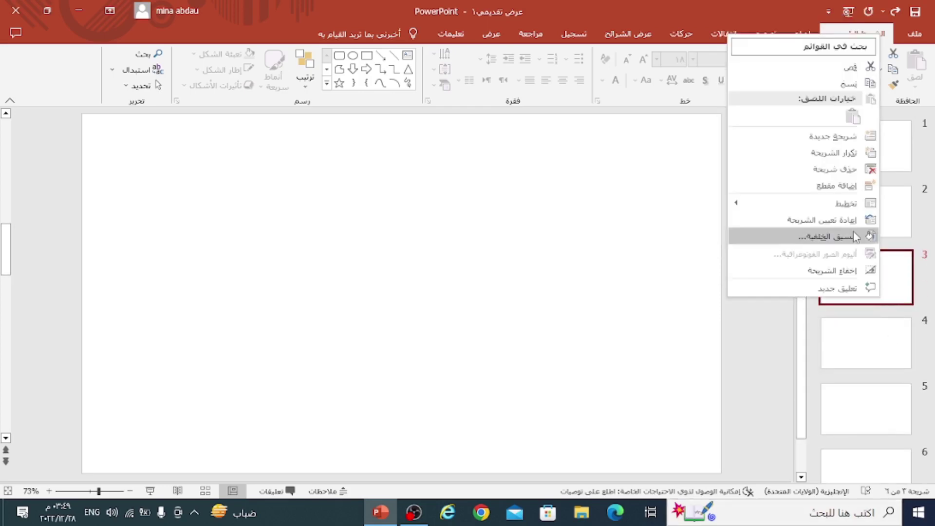
left_click(849, 275)
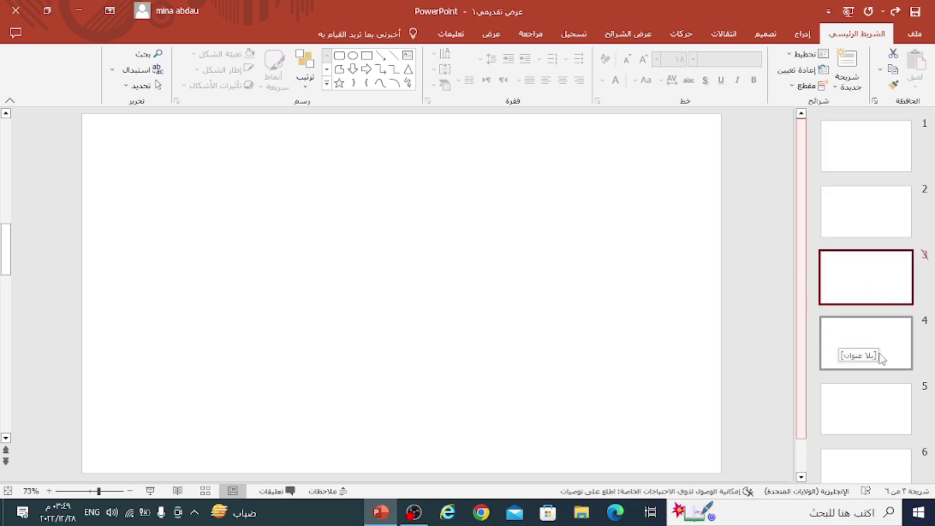
Unhide slide 3 so it appears in the slideshow again.
scroll(827, 317, "down", 1)
scroll(826, 320, "up", 1)
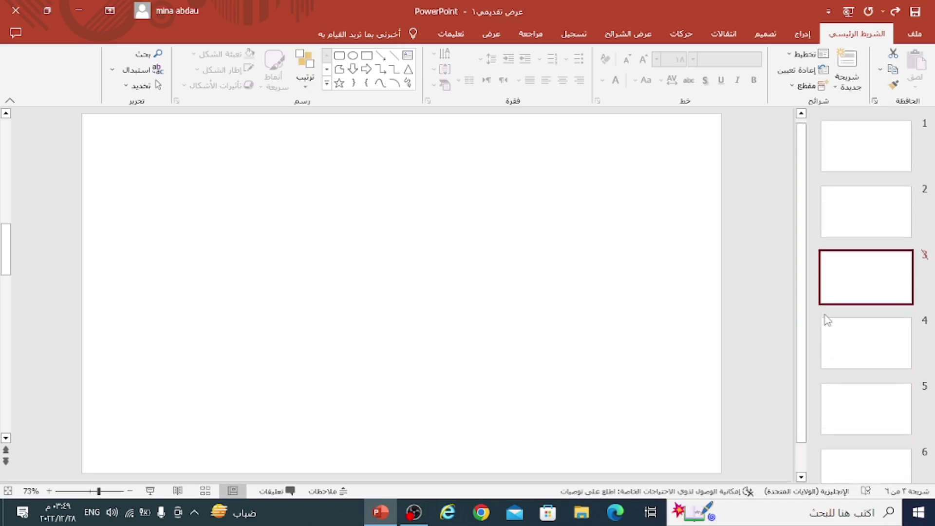
right_click(869, 299)
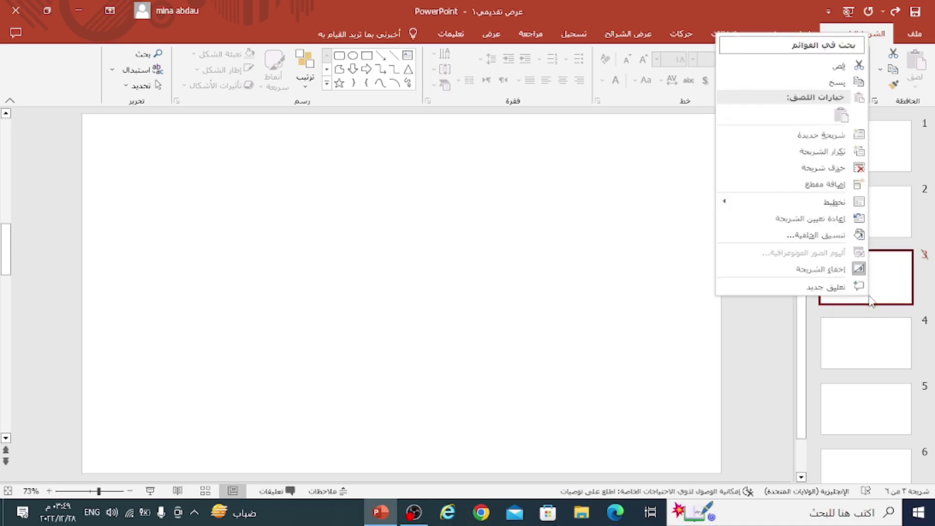
left_click(842, 272)
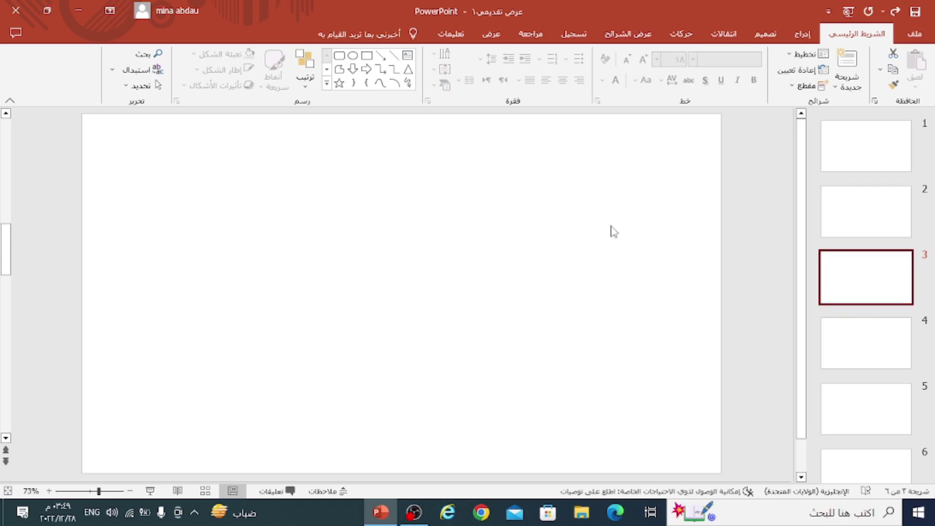
Type 'icdl' into slide 1's title placeholder, fixing a mistyped letter.
left_click(873, 150)
left_click(462, 245)
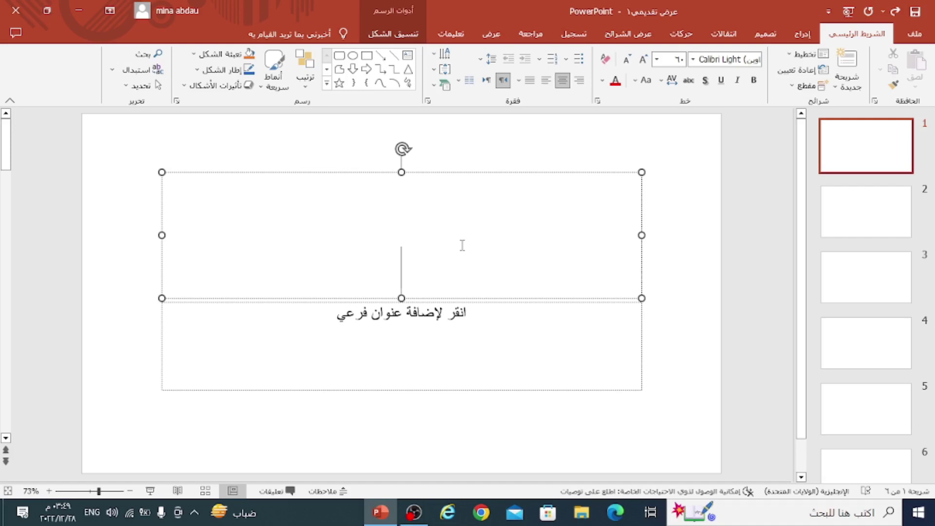
type("icdl")
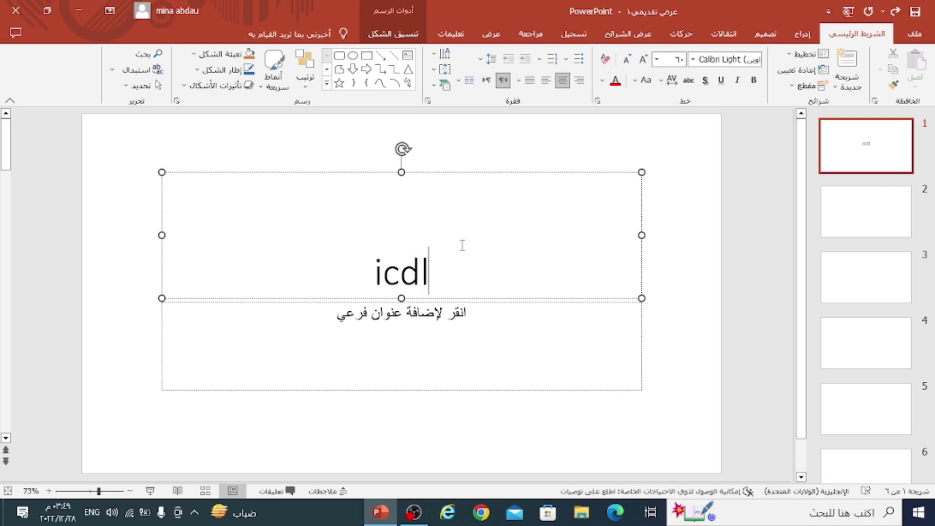
Select the icdl title and look through Change Case and Character Spacing without changing them.
double_click(413, 269)
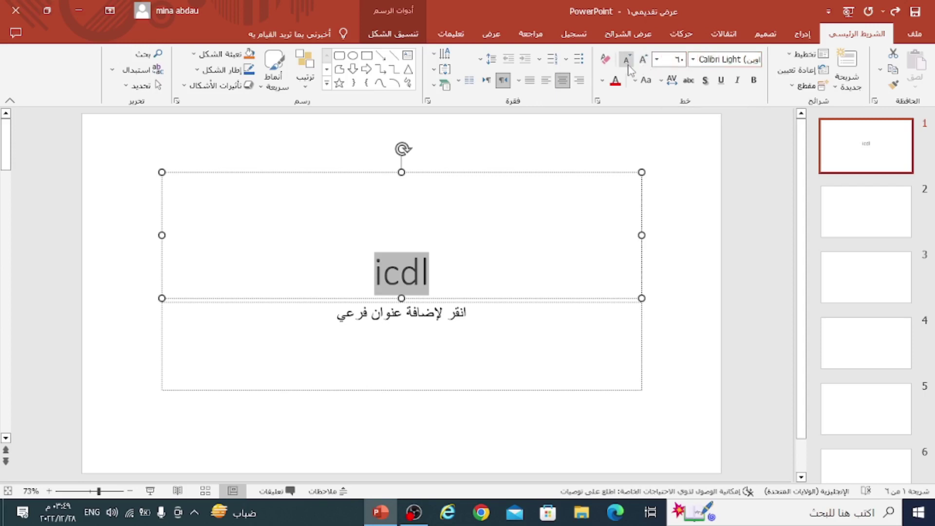
left_click(640, 87)
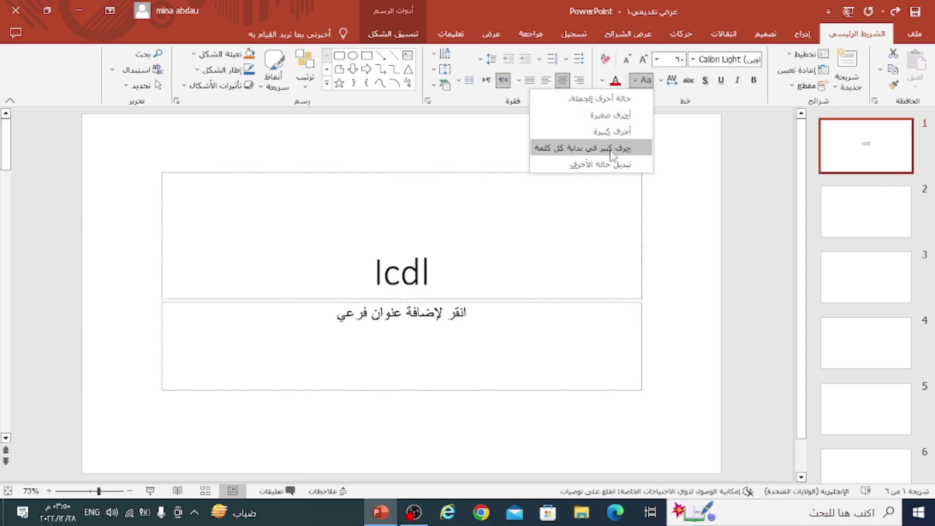
left_click(671, 108)
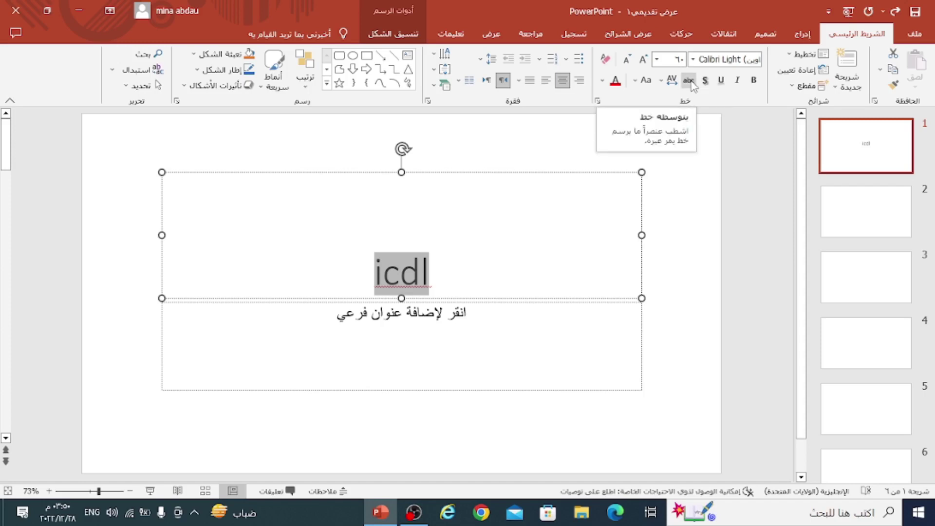
left_click(671, 82)
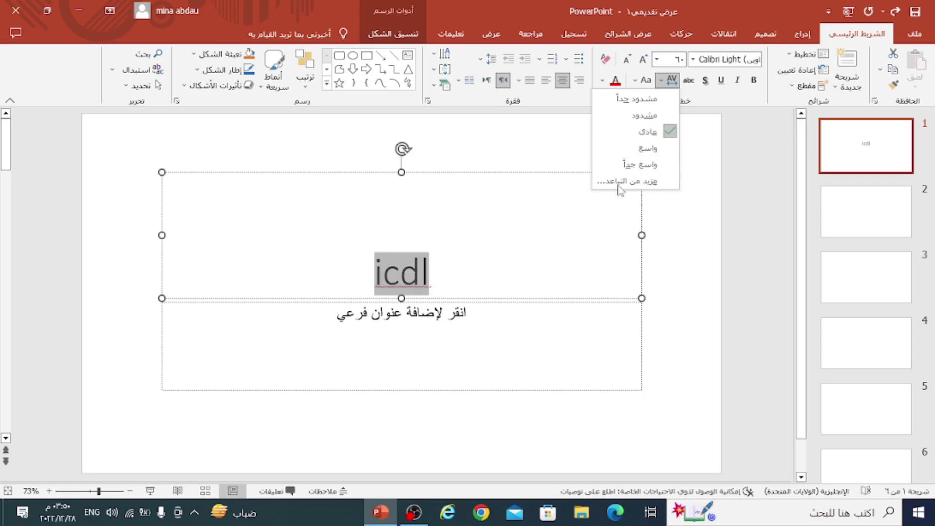
Enlarge the icdl title to size 115, toggling a text shadow on and off twice.
left_click(643, 59)
left_click(643, 60)
left_click(643, 59)
left_click(643, 59)
left_click(643, 59)
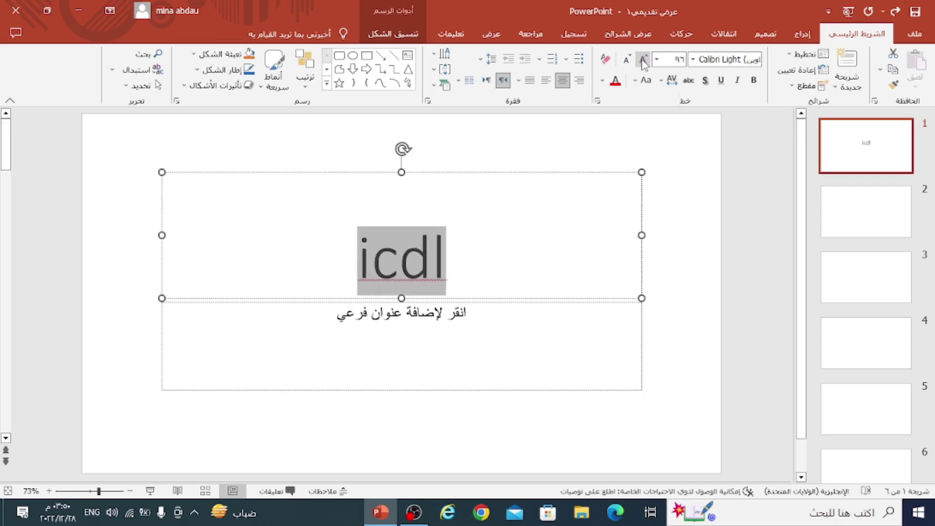
left_click(643, 59)
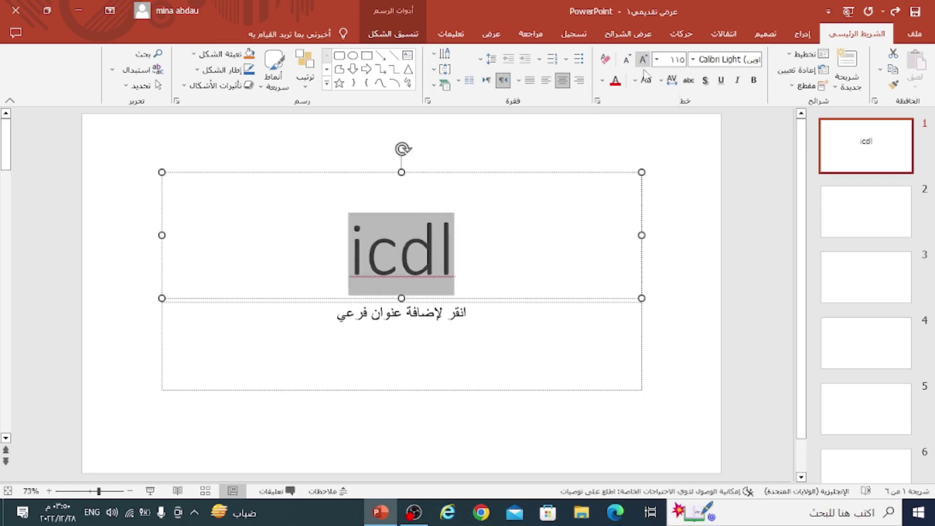
left_click(705, 81)
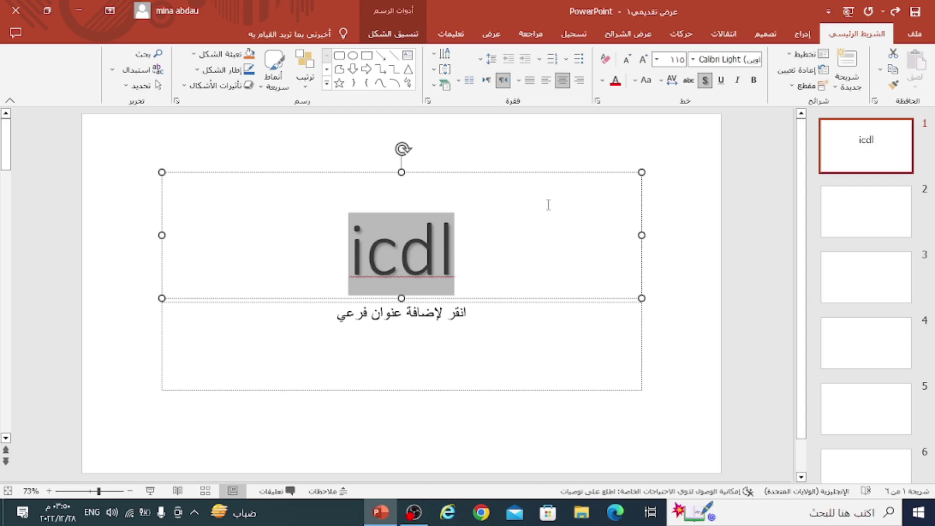
left_click(710, 81)
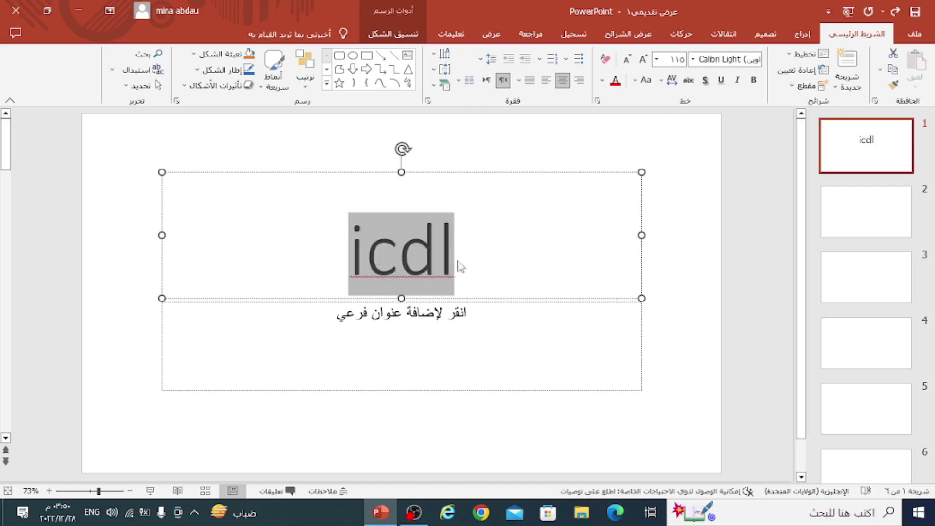
left_click(706, 81)
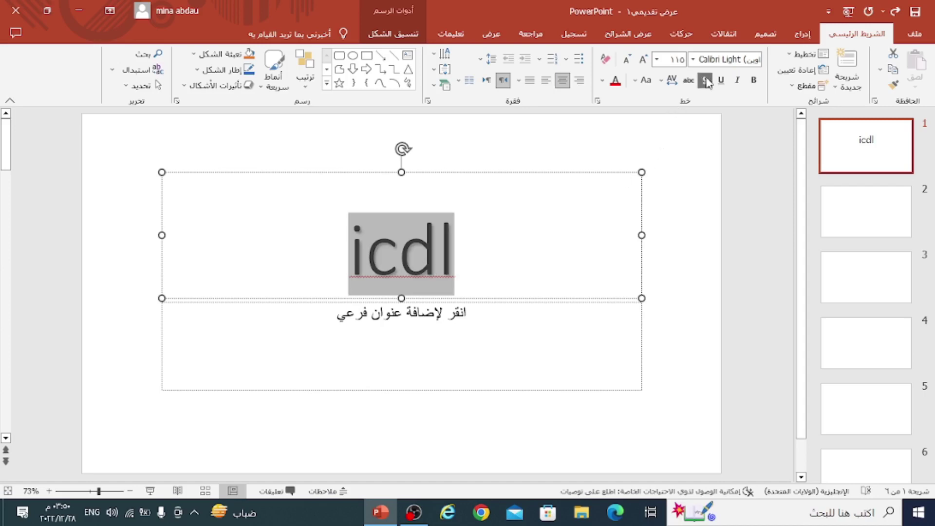
left_click(706, 81)
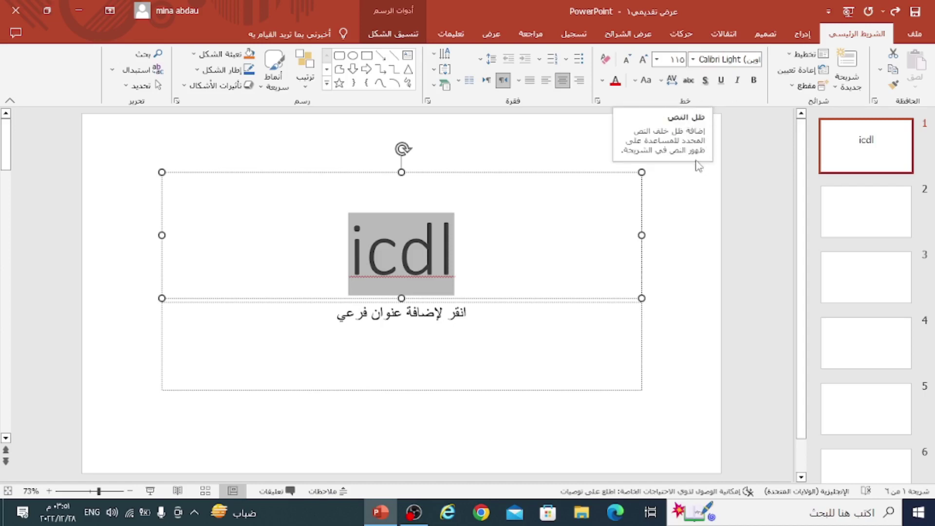
Shrink the title to size 88 and centre it horizontally after trying right and left alignment.
left_click(626, 59)
left_click(626, 59)
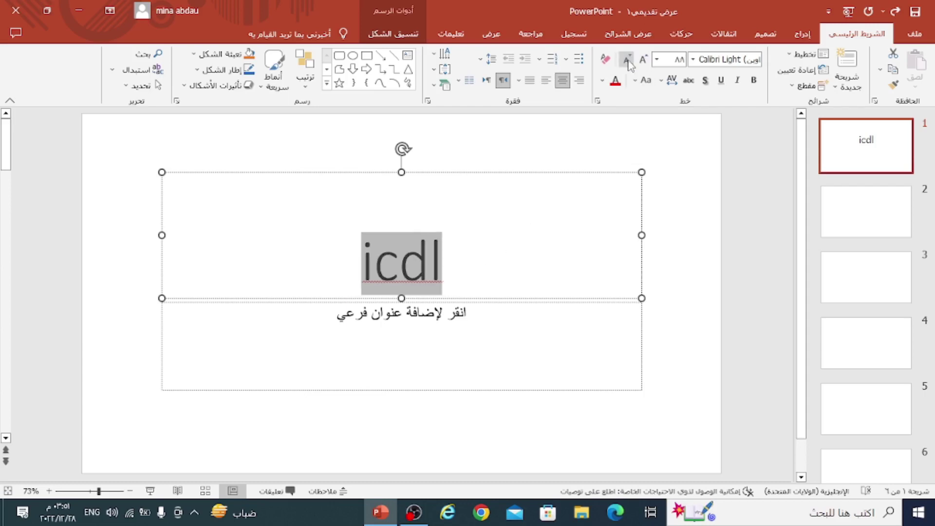
left_click(582, 82)
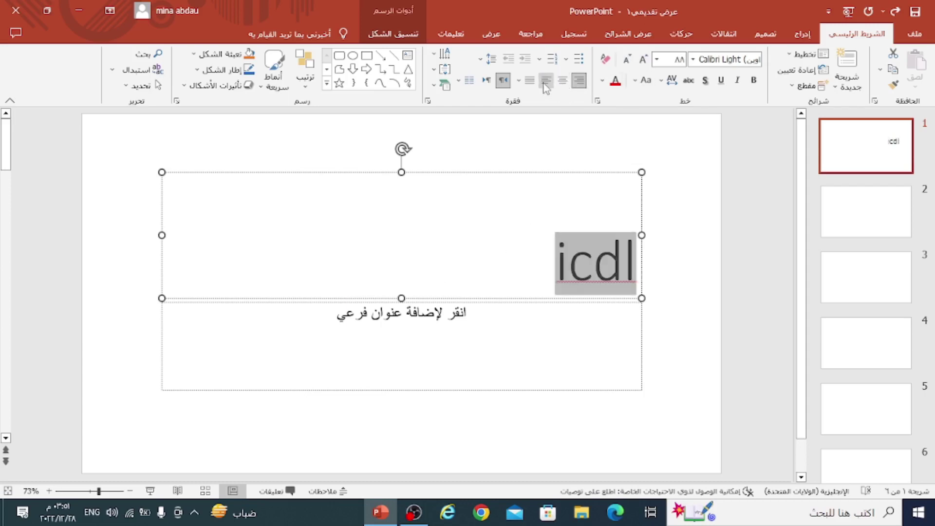
left_click(546, 81)
left_click(562, 81)
left_click(518, 80)
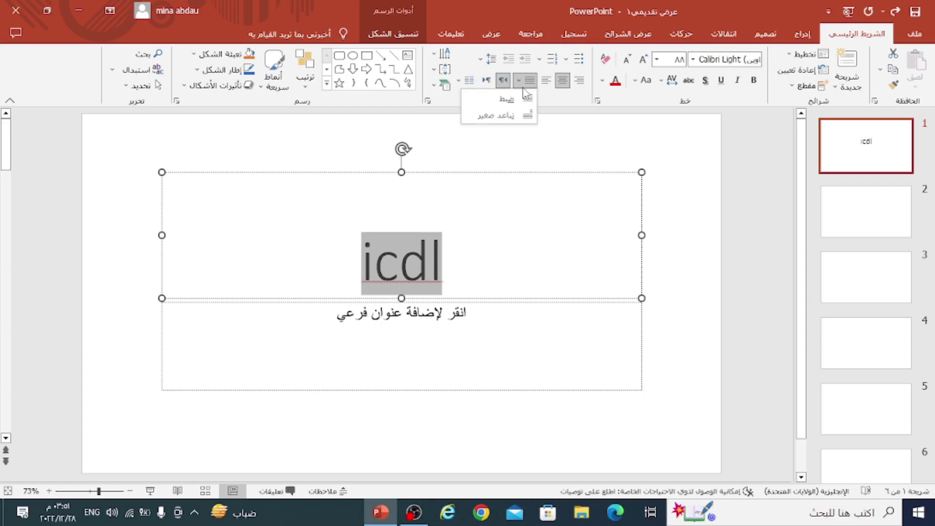
left_click(554, 162)
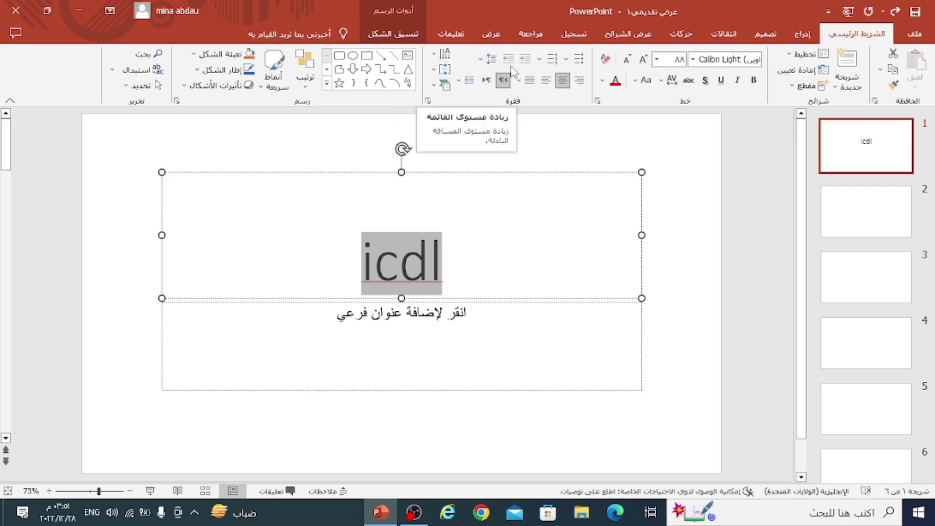
Keep the title unbulleted and horizontal, centre it vertically in its box, then go to slide 2.
left_click(566, 59)
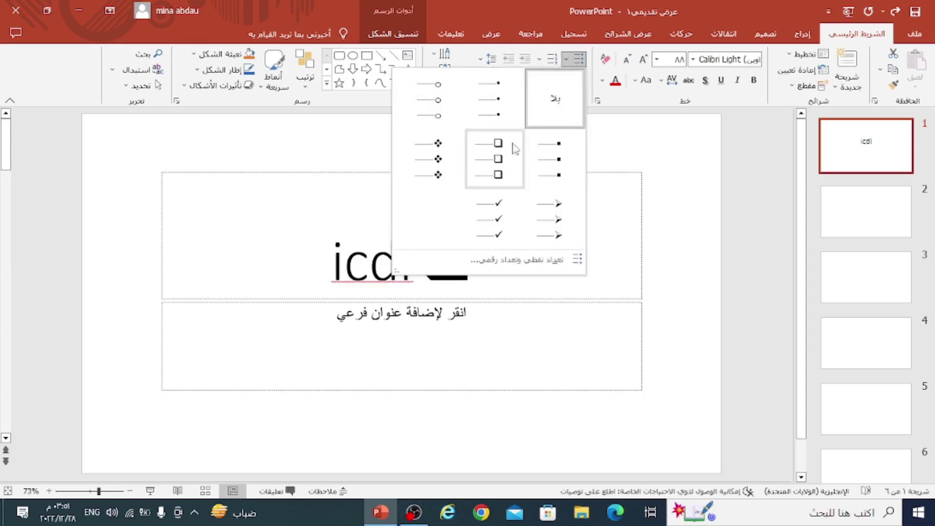
left_click(539, 58)
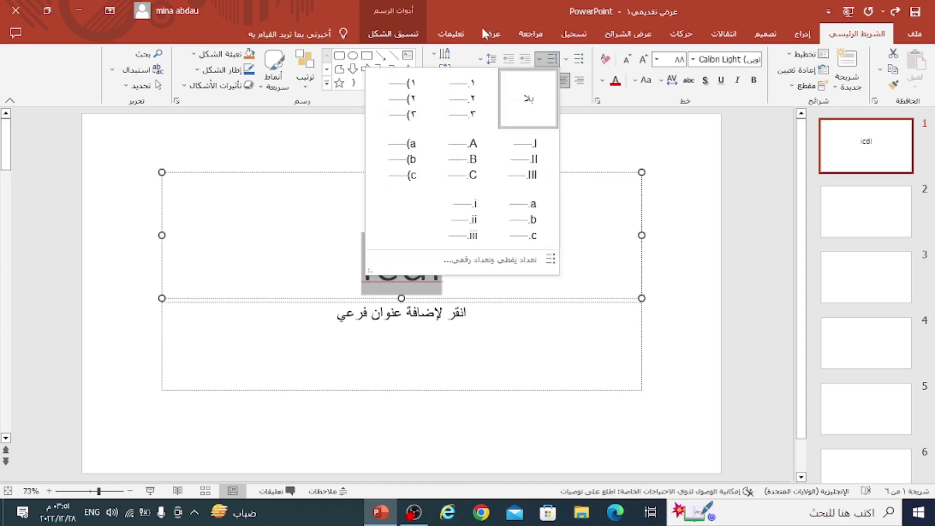
left_click(487, 40)
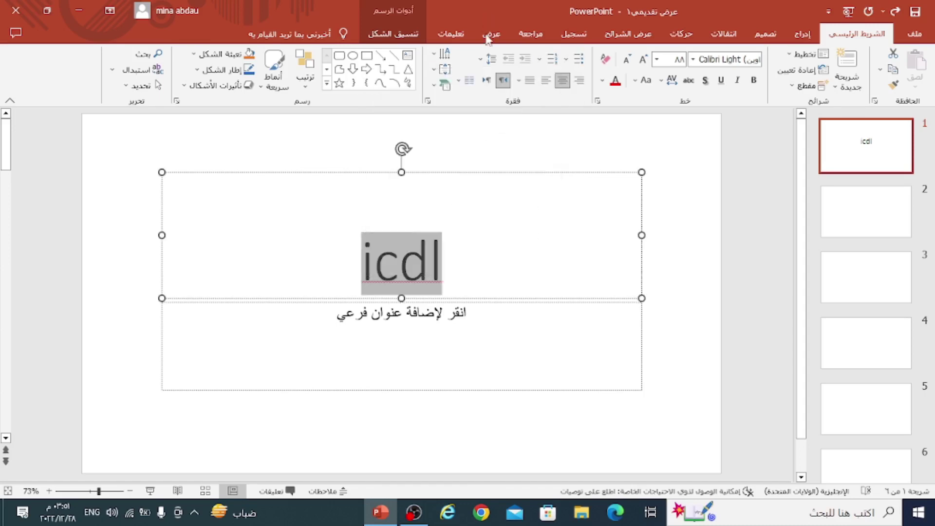
left_click(441, 53)
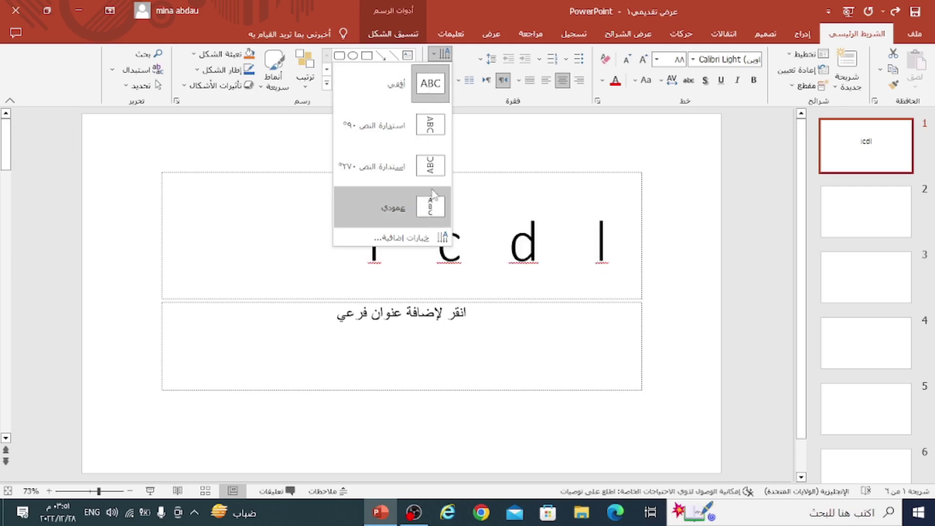
left_click(445, 70)
left_click(434, 71)
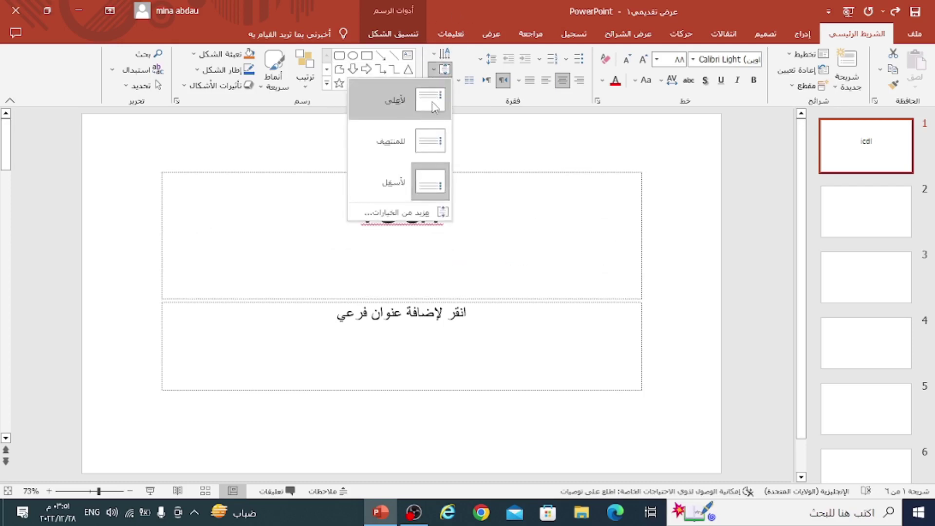
left_click(429, 140)
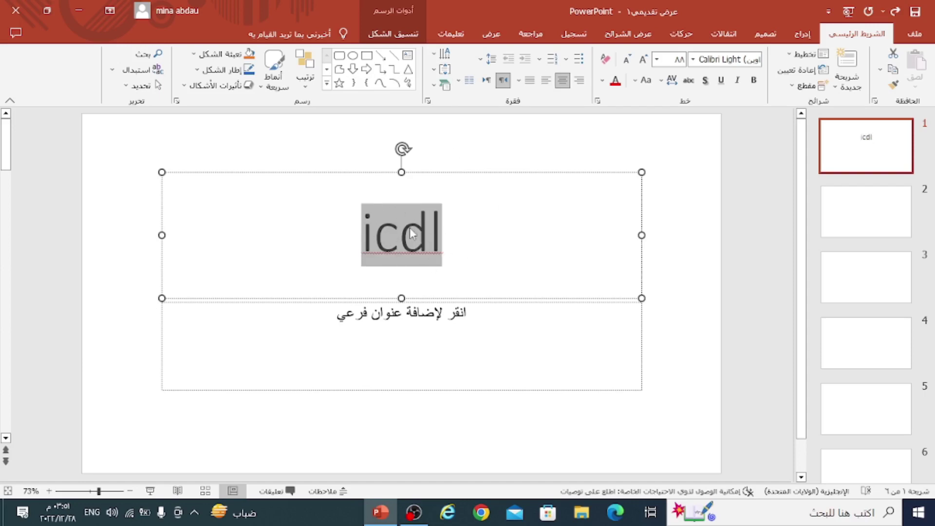
left_click(853, 211)
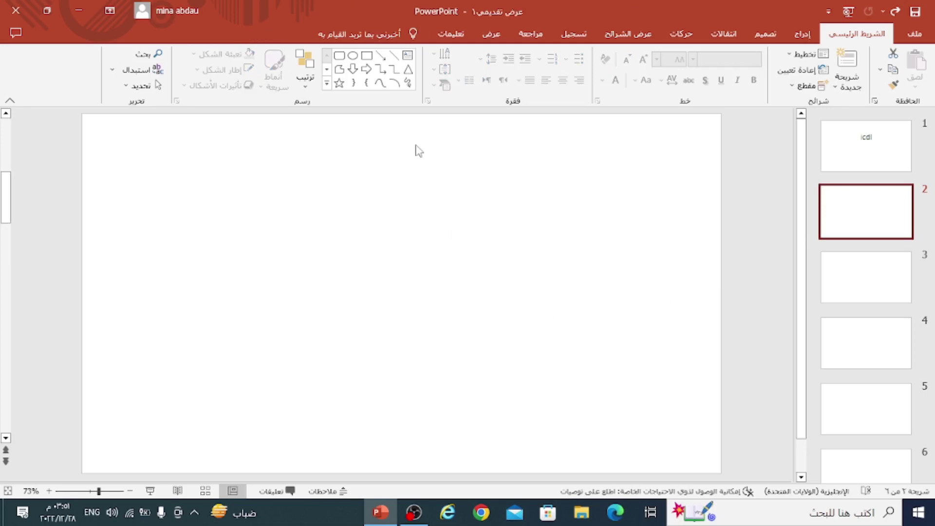
left_click(367, 56)
left_click_drag(586, 210, 388, 307)
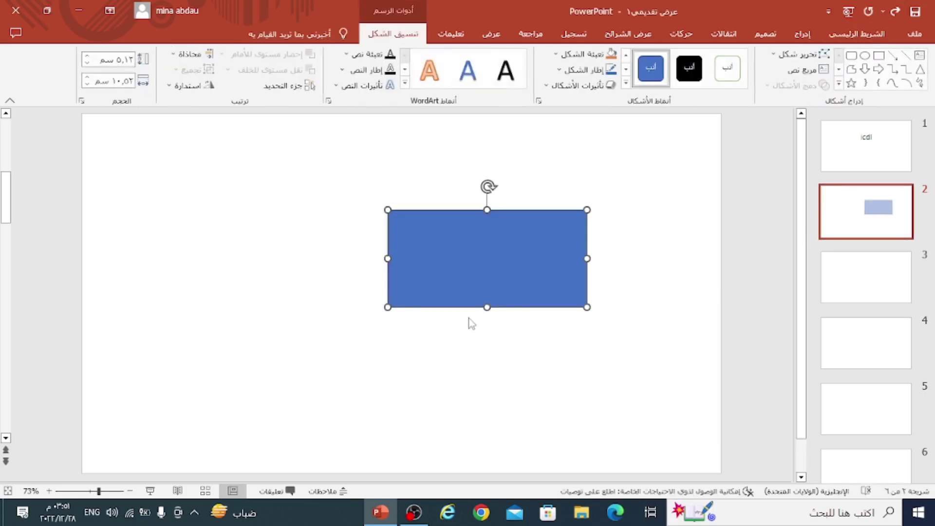
left_click(649, 280)
left_click(559, 260)
double_click(469, 250)
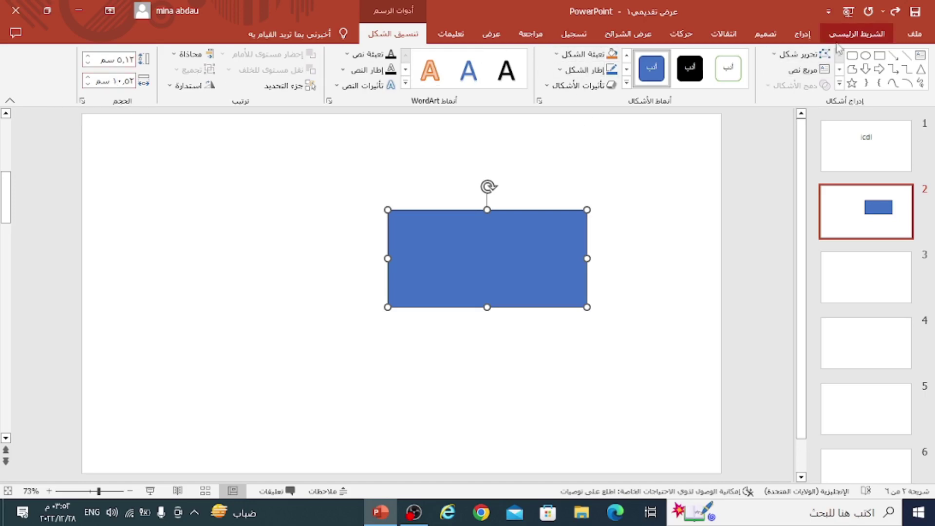
left_click(857, 33)
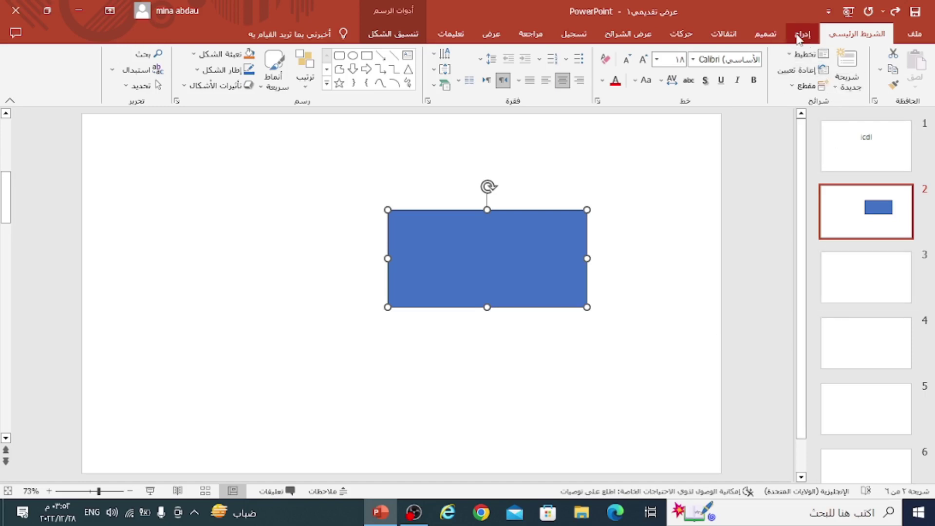
left_click(798, 35)
left_click(872, 87)
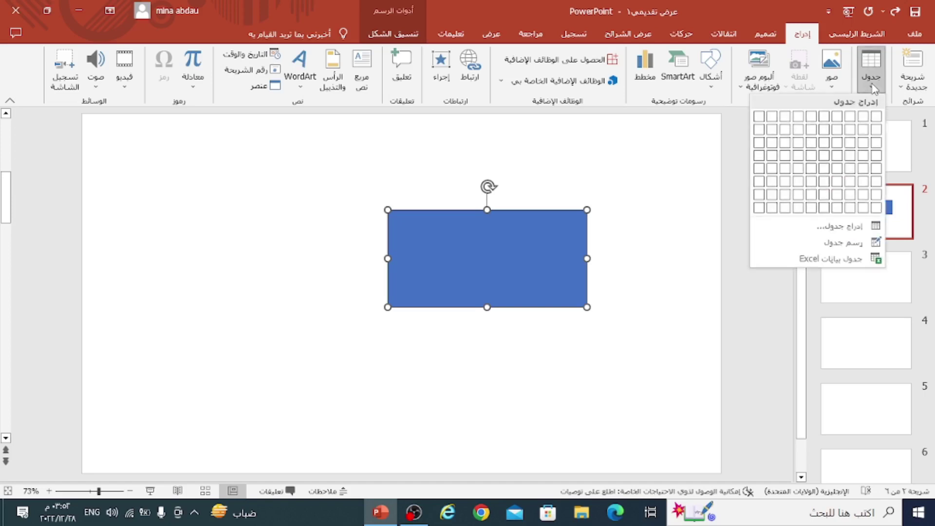
left_click(557, 252)
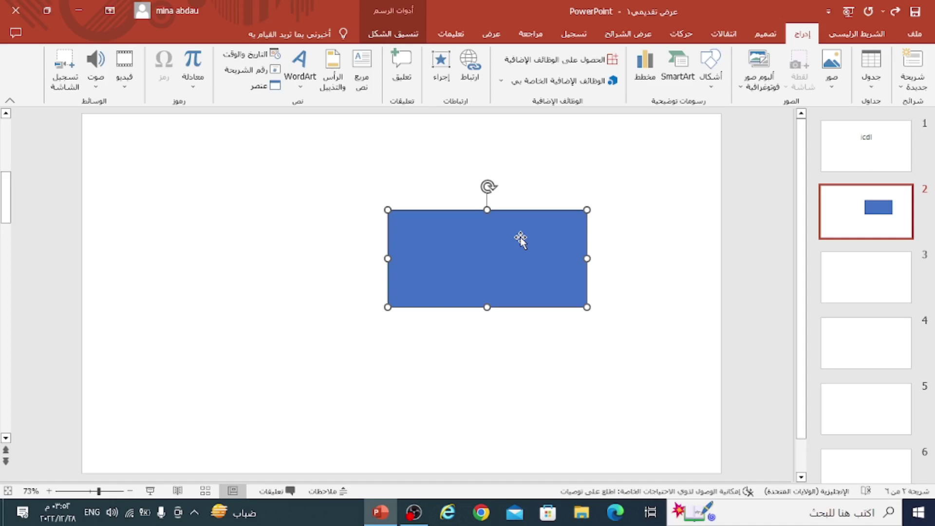
key("ctrl+z")
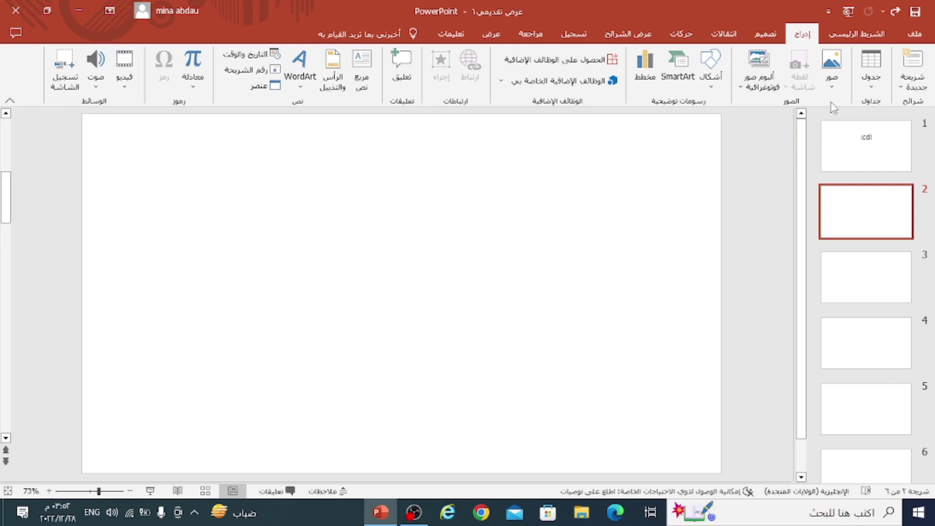
left_click(871, 73)
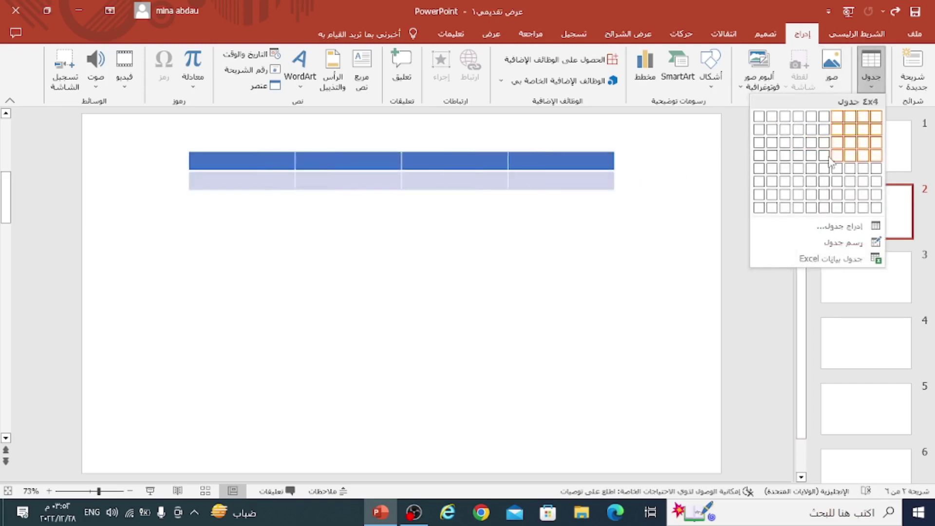
left_click(811, 181)
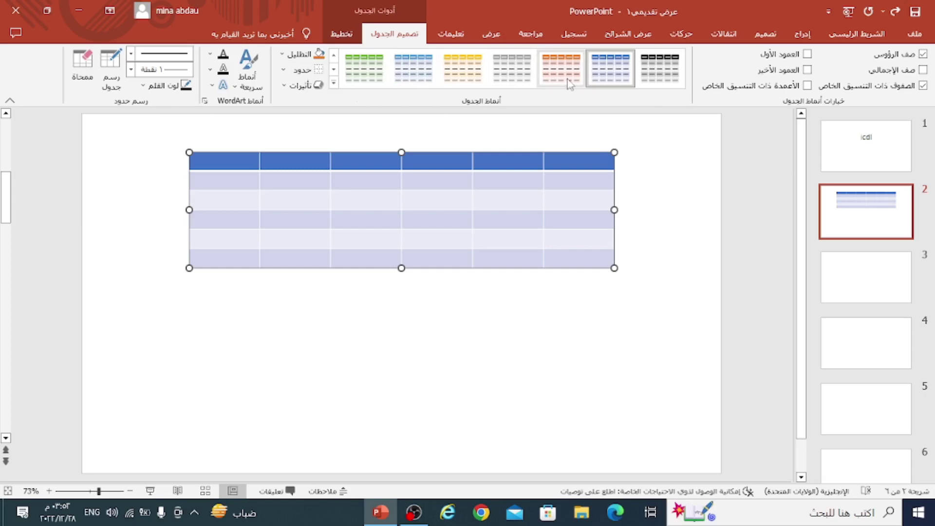
left_click(803, 33)
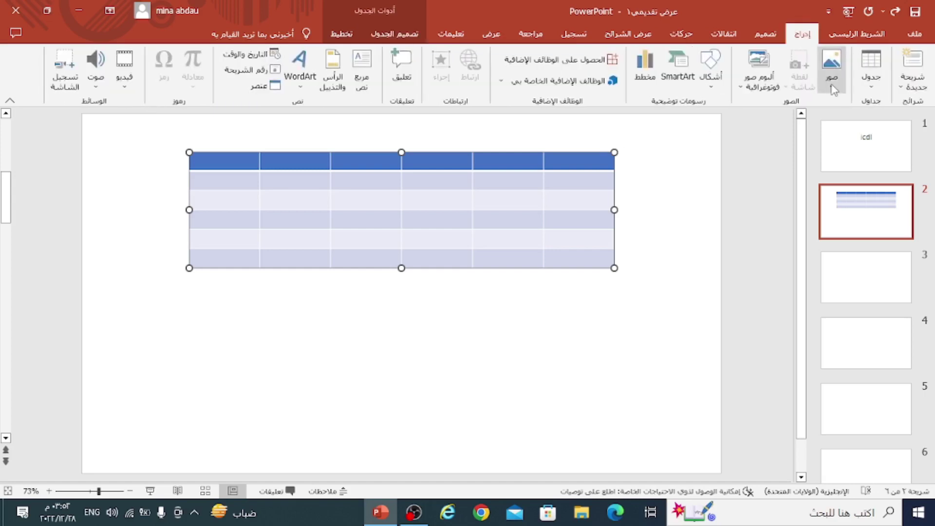
left_click(870, 73)
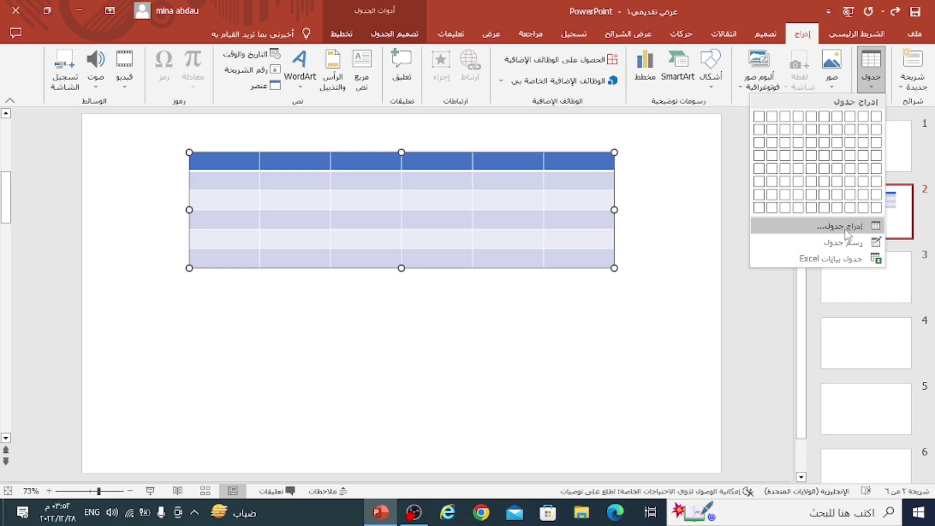
left_click(573, 162)
key("ctrl+z")
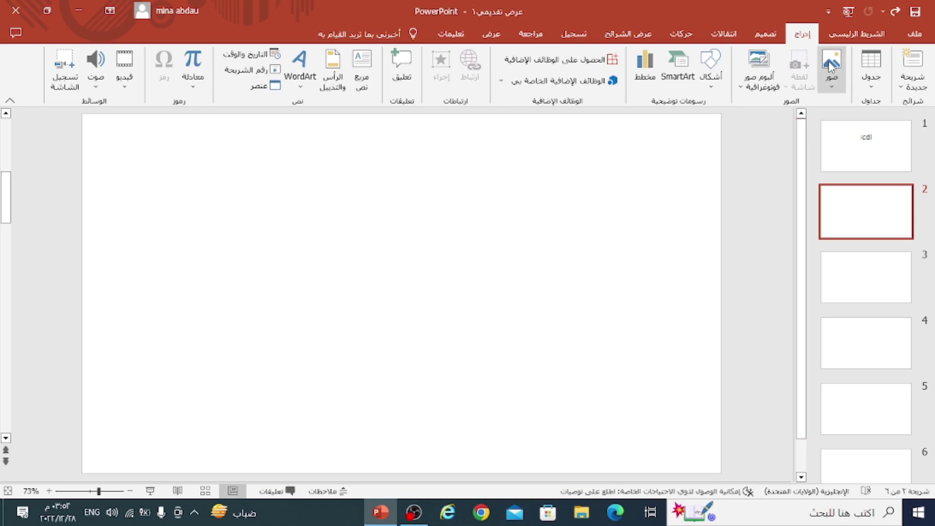
Insert the alternating hexagons SmartArt layout onto slide 2.
left_click(711, 73)
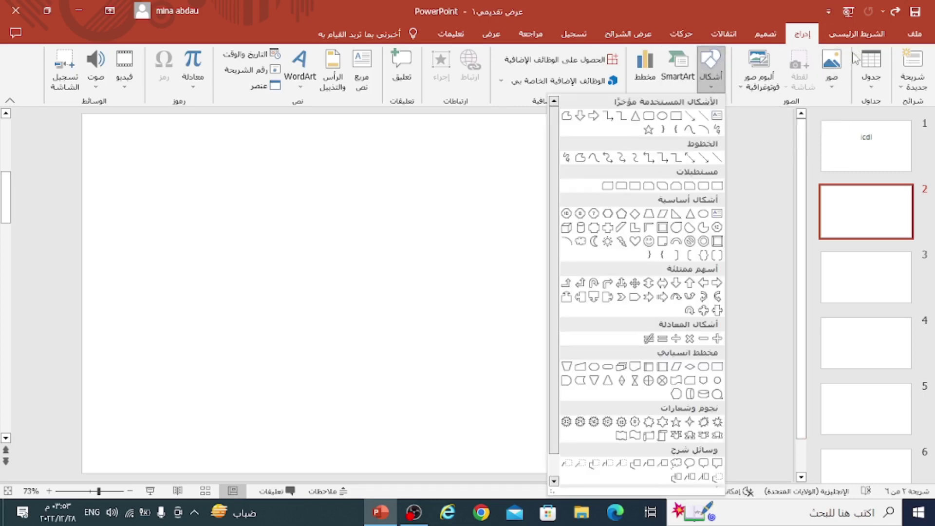
left_click(440, 261)
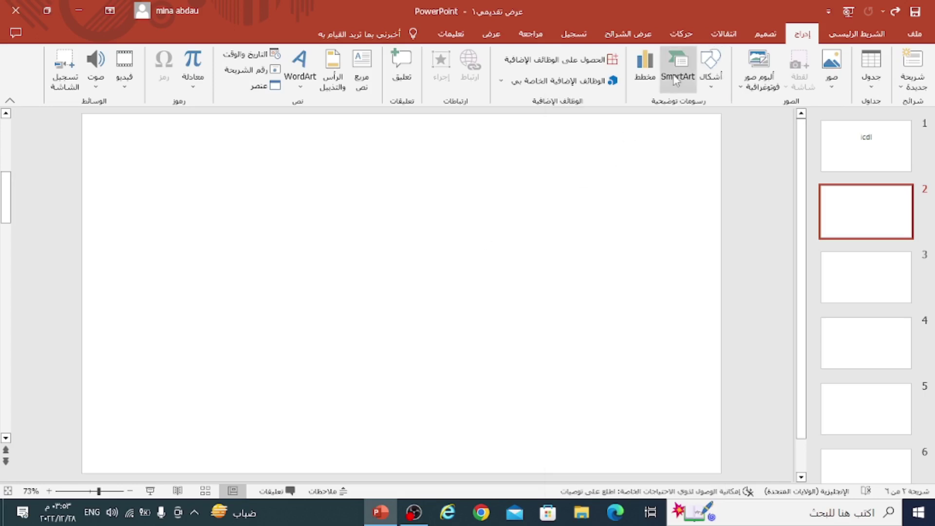
left_click(681, 46)
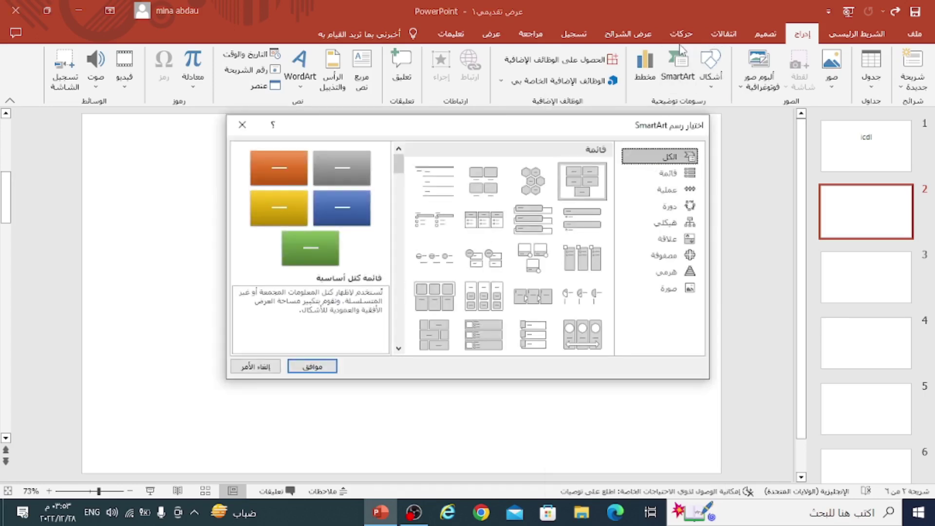
left_click(531, 182)
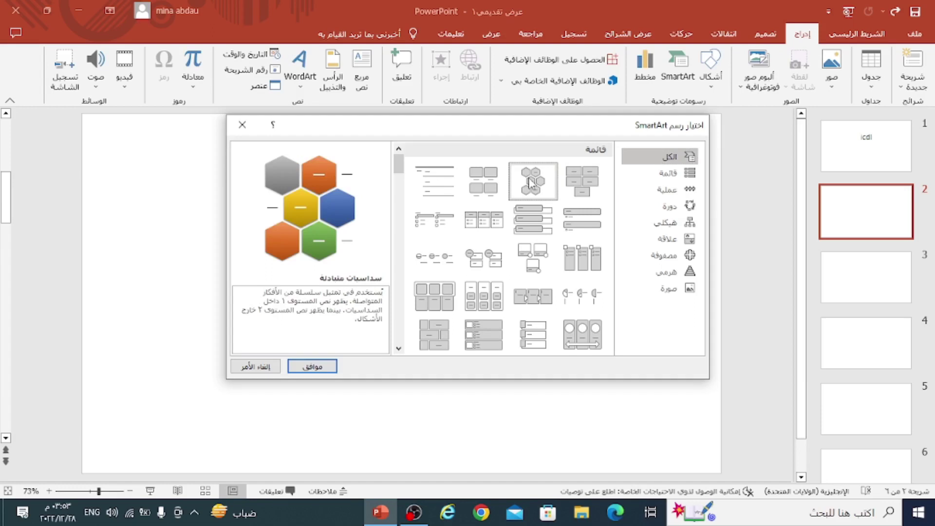
left_click(312, 366)
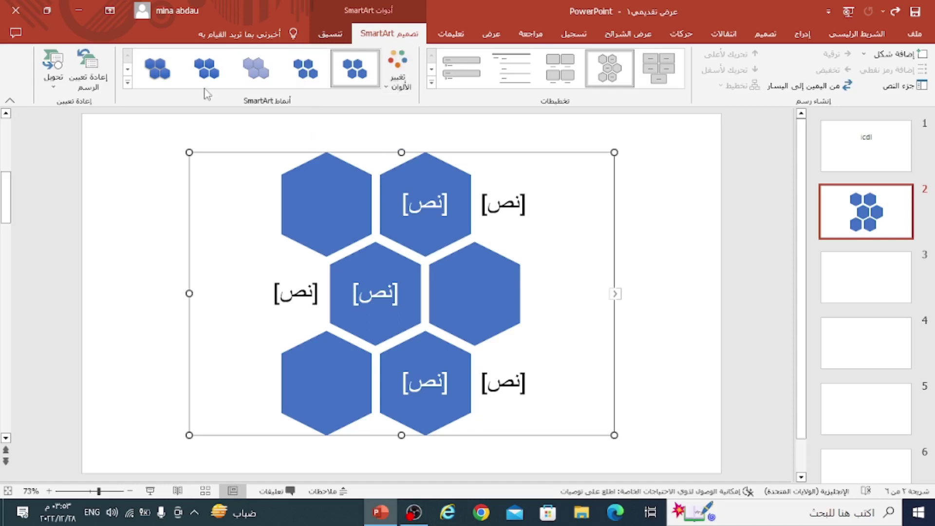
Label the hexagons with 'icdl', 'ddd' and several 'dd' sample entries.
left_click(341, 38)
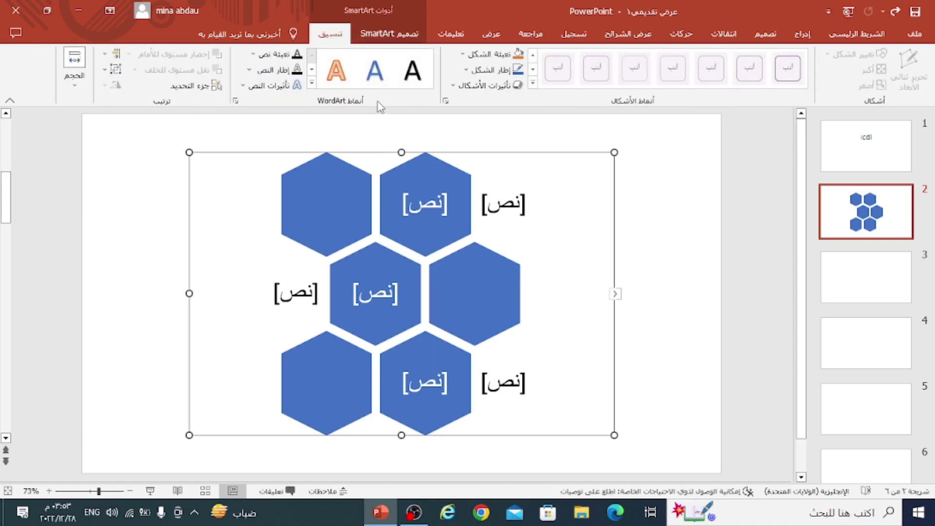
left_click(413, 38)
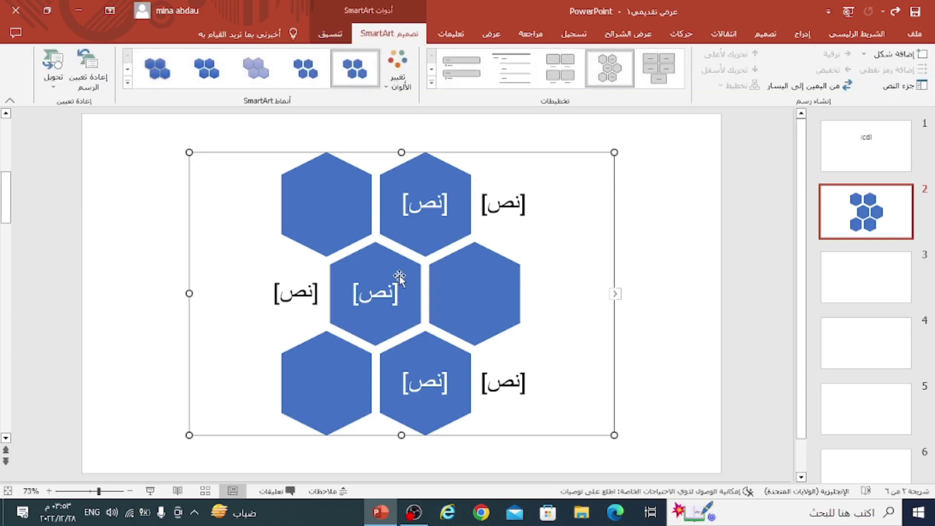
left_click(433, 200)
type("icdl")
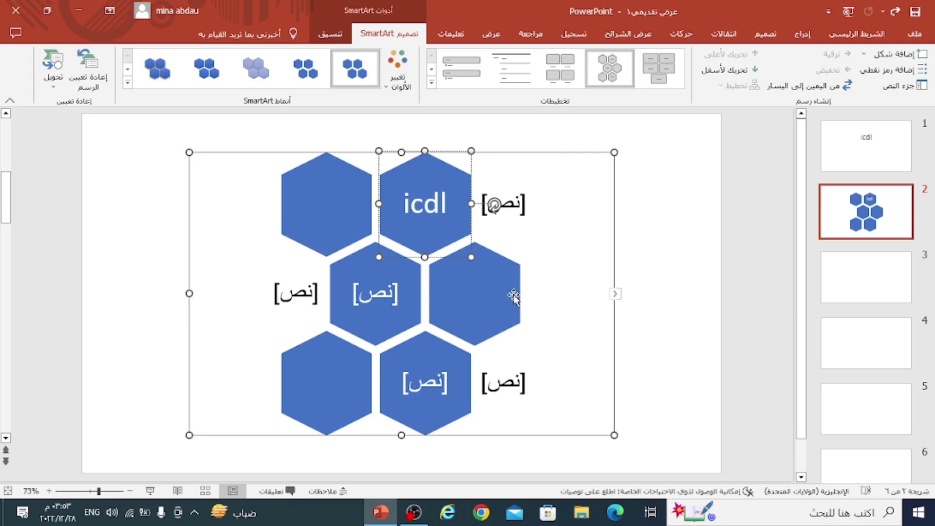
left_click(329, 202)
type("ddd")
left_click(491, 313)
type("dd")
left_click(406, 309)
type("dd")
left_click(417, 379)
type("d")
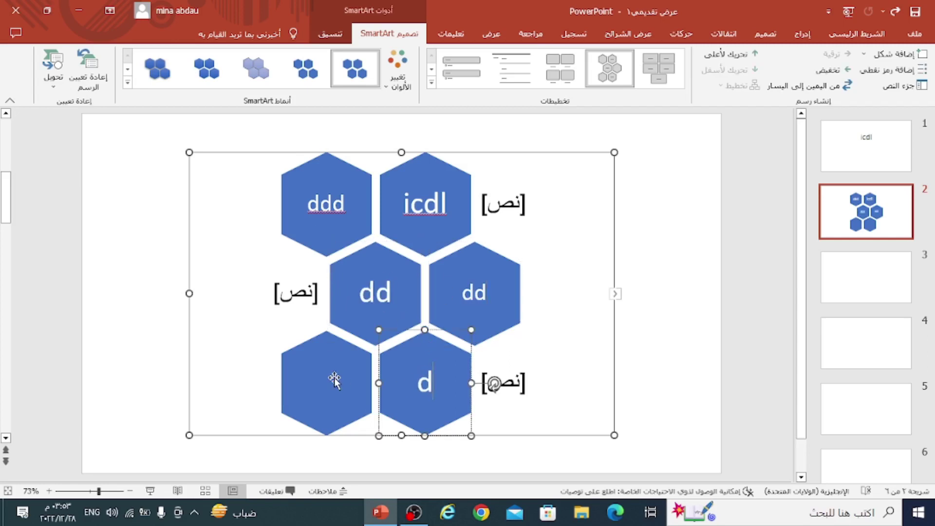
type("d")
left_click(334, 378)
type("dd")
left_click(603, 282)
Select the whole hexagon SmartArt graphic and delete it.
left_click(680, 301)
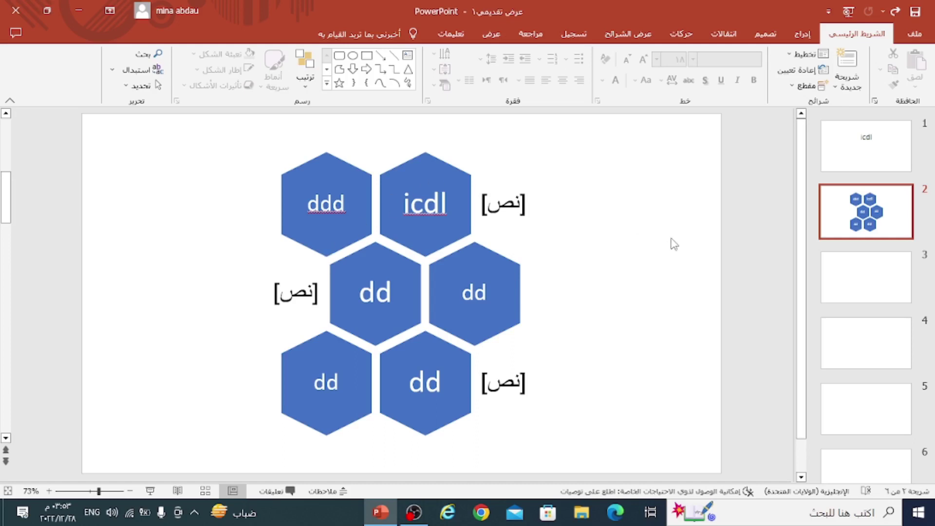
left_click(475, 205)
left_click(519, 153)
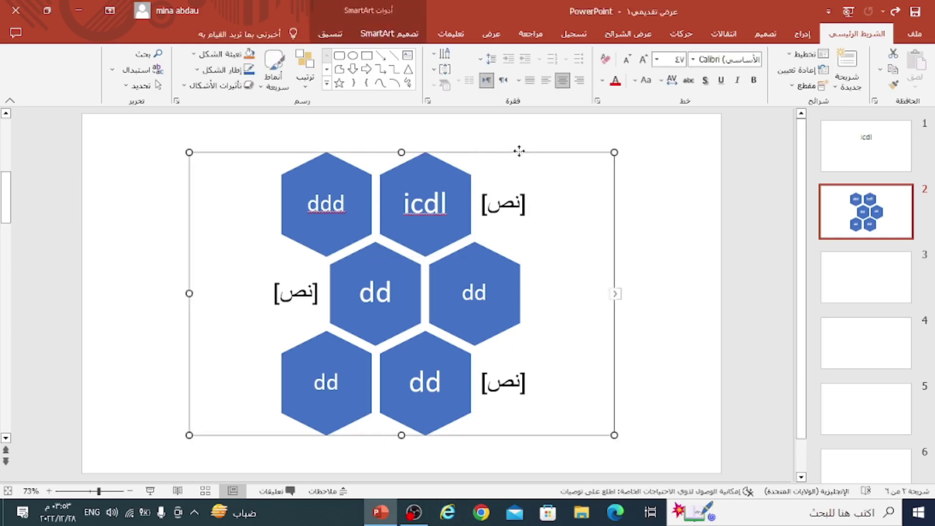
key("Delete")
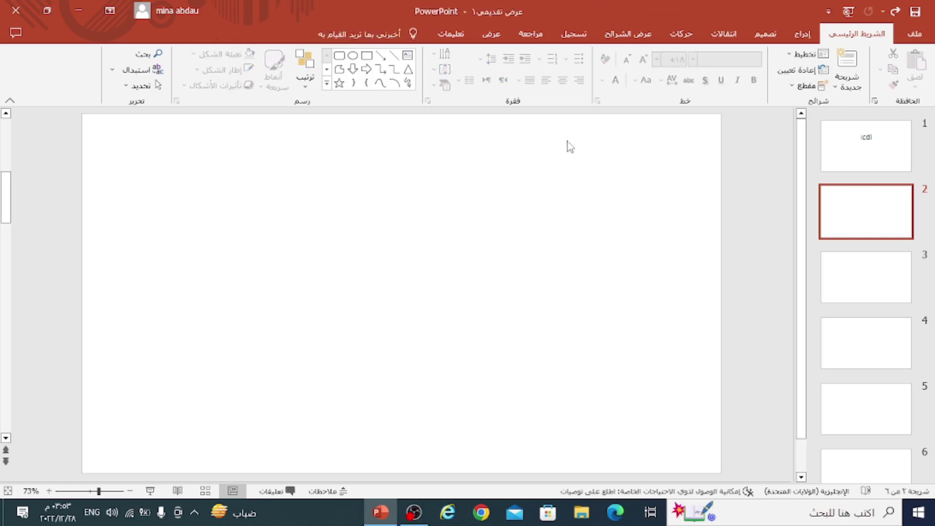
Add new blank slides after slide 2 so the deck reaches ten slides.
left_click(801, 35)
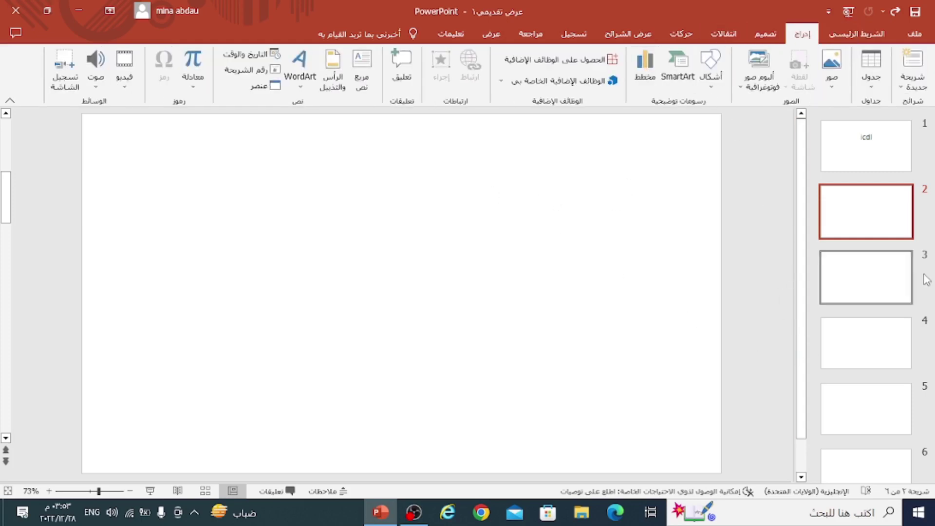
scroll(920, 288, "down", 1)
left_click(910, 72)
key("ctrl+m")
key("ctrl+m")
key("ctrl+m")
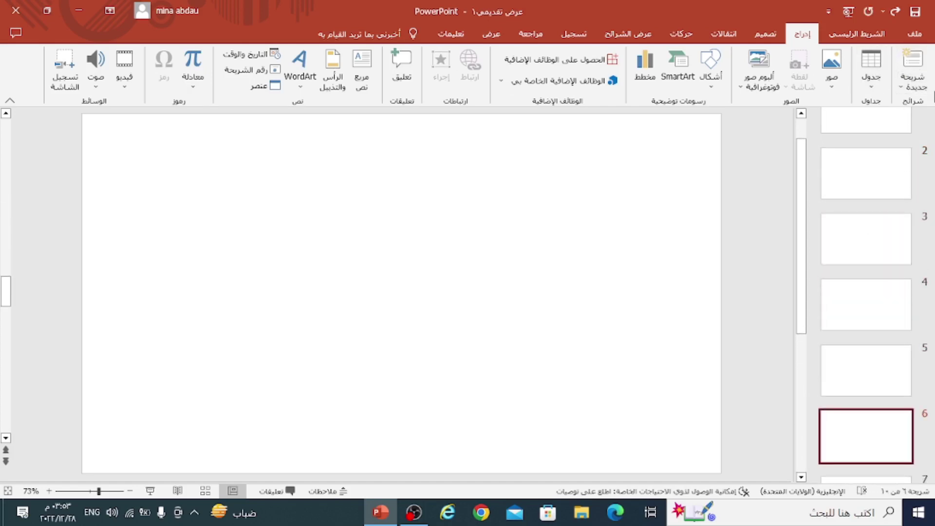
left_click(869, 35)
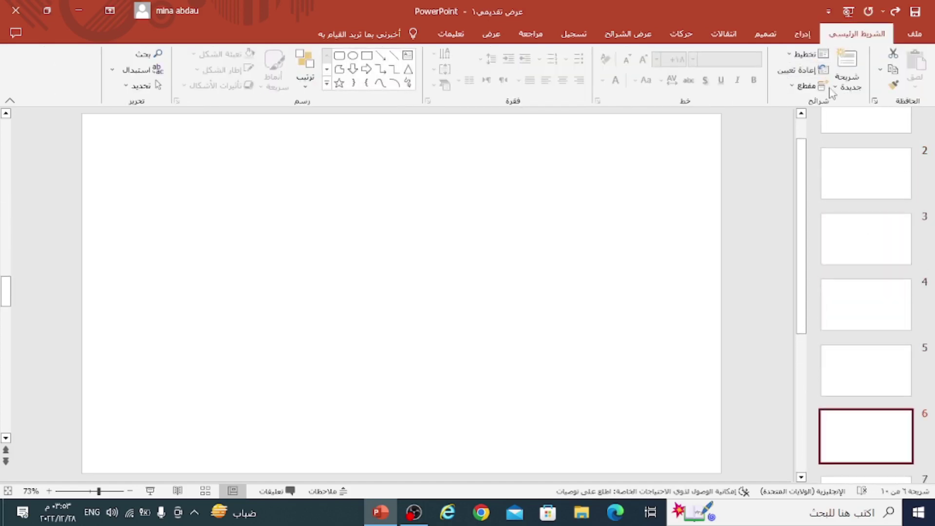
left_click(803, 34)
scroll(886, 383, "down", 2)
scroll(886, 384, "down", 2)
scroll(892, 418, "down", 1)
Insert a clustered column chart on slide 9 and close its Excel data sheet.
left_click(892, 418)
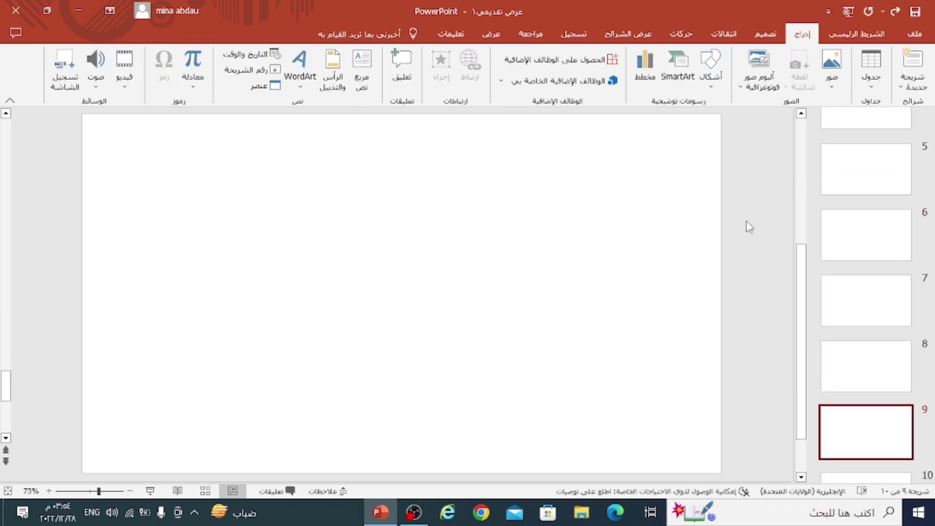
left_click(640, 65)
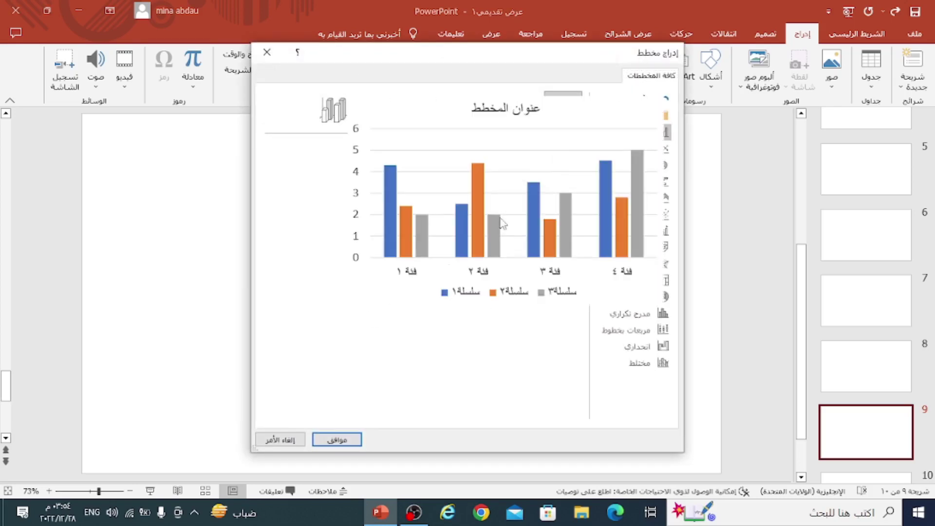
left_click(333, 441)
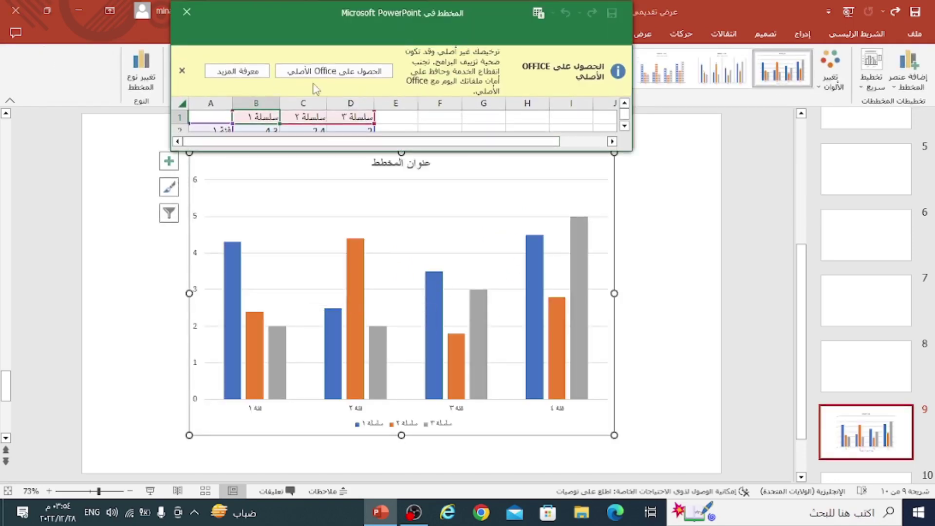
left_click(181, 70)
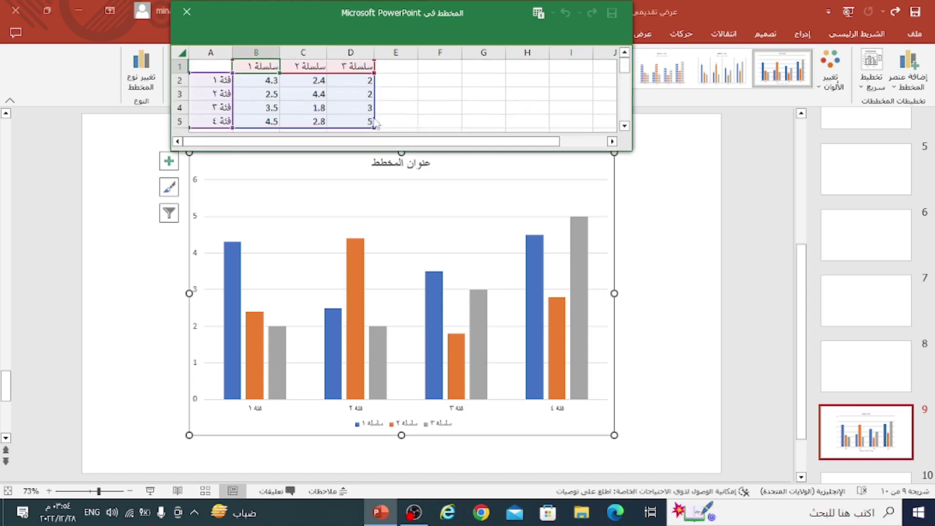
left_click(186, 11)
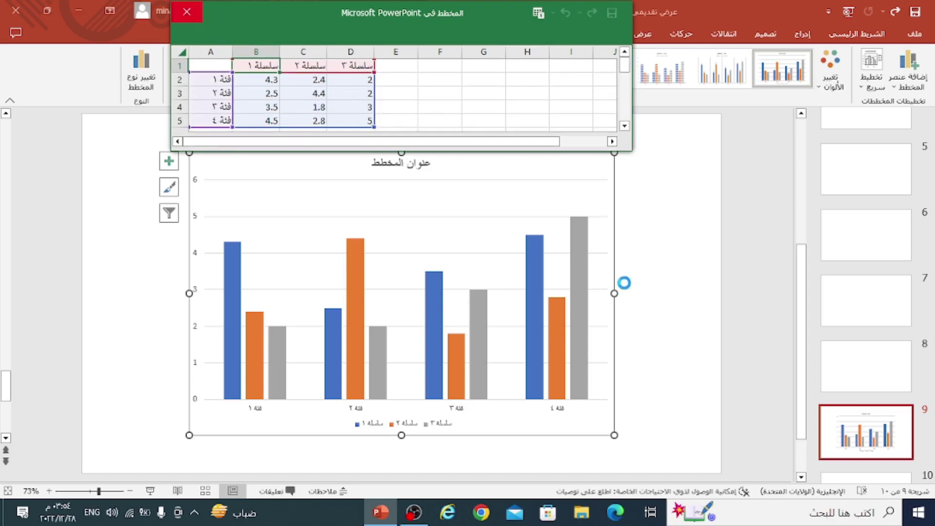
left_click(700, 255)
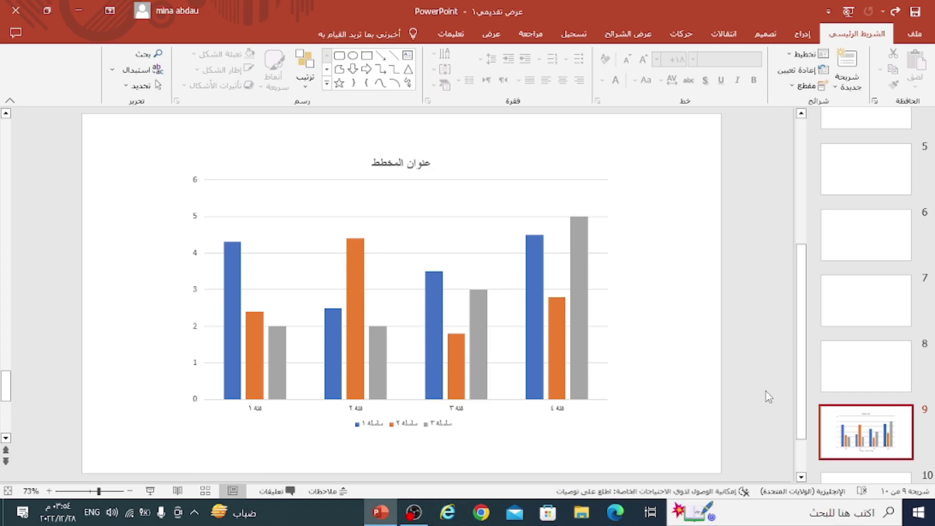
Select the chart on slide 9 and view its data and chart elements without changes.
left_click(530, 182)
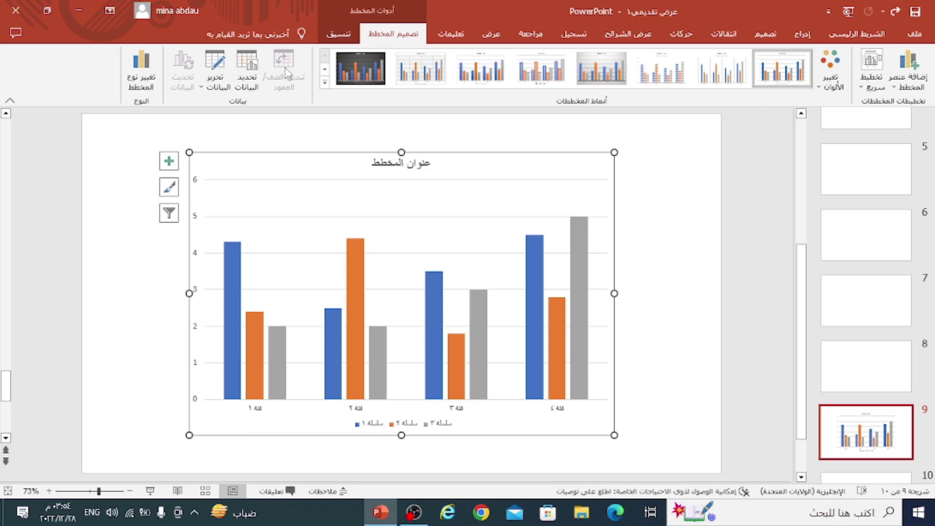
left_click(217, 68)
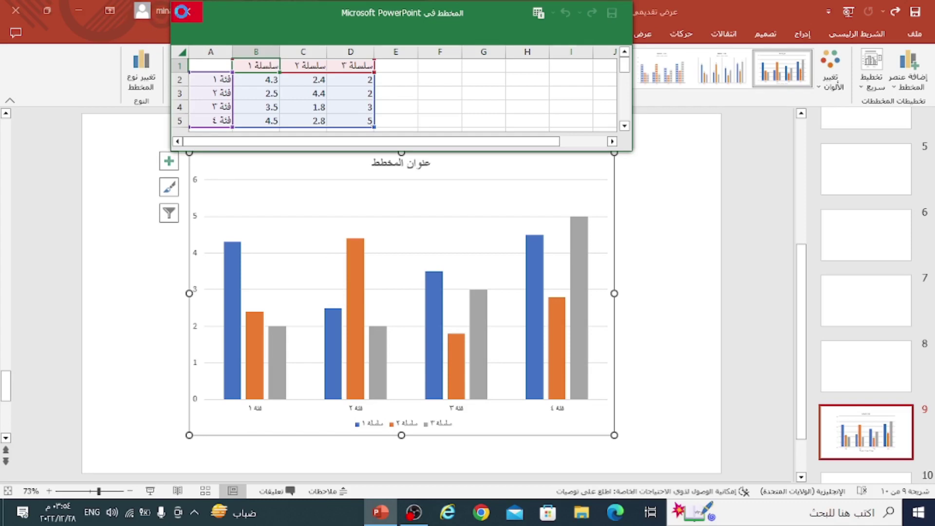
left_click(186, 13)
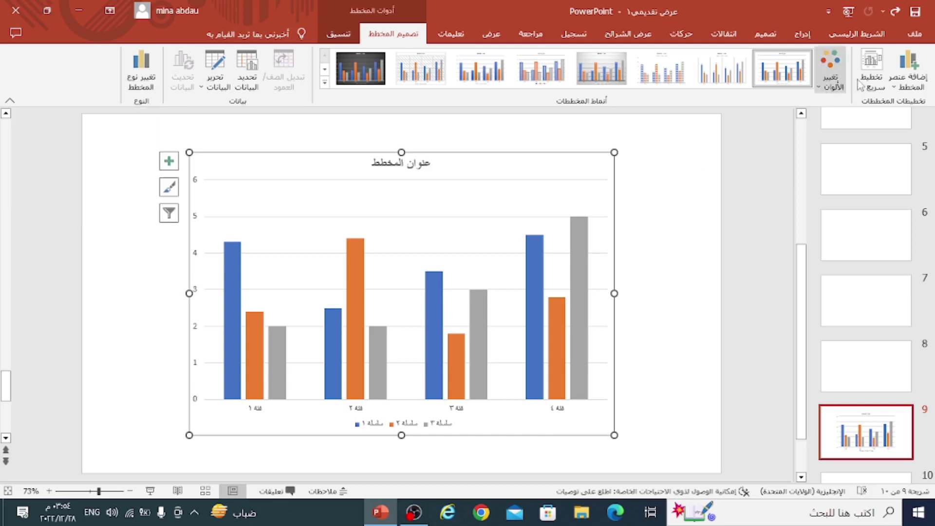
left_click(906, 88)
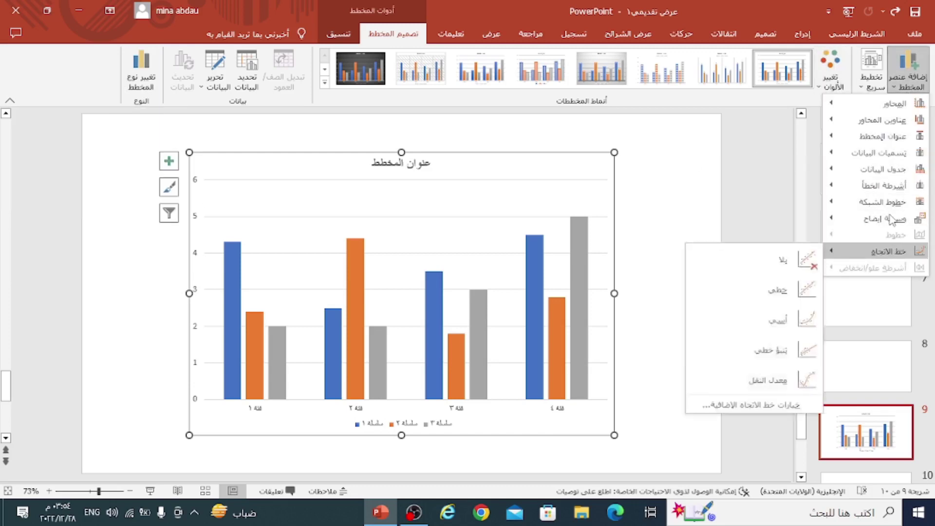
mouse_move(880, 202)
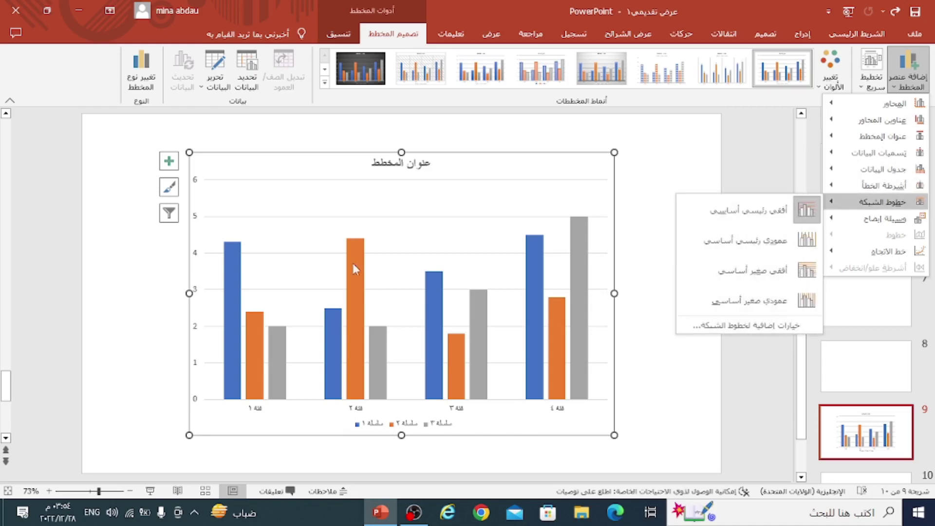
left_click(652, 148)
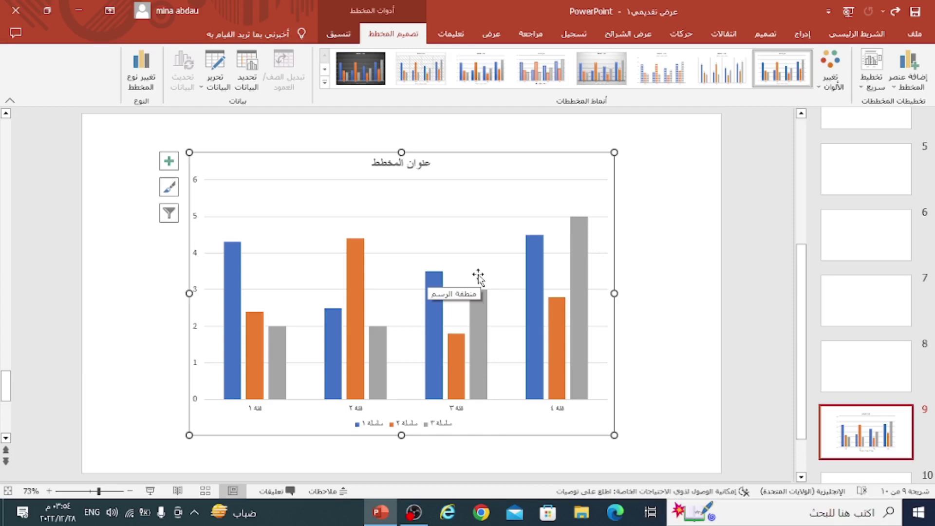
Cut the chart from slide 9 and paste it onto slide 6, then return to slide 9.
key("alt+h")
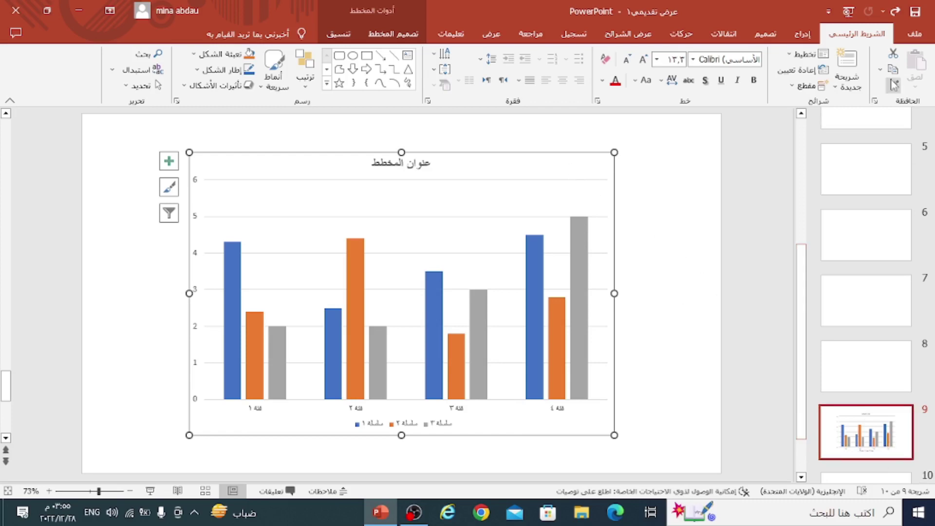
left_click(892, 54)
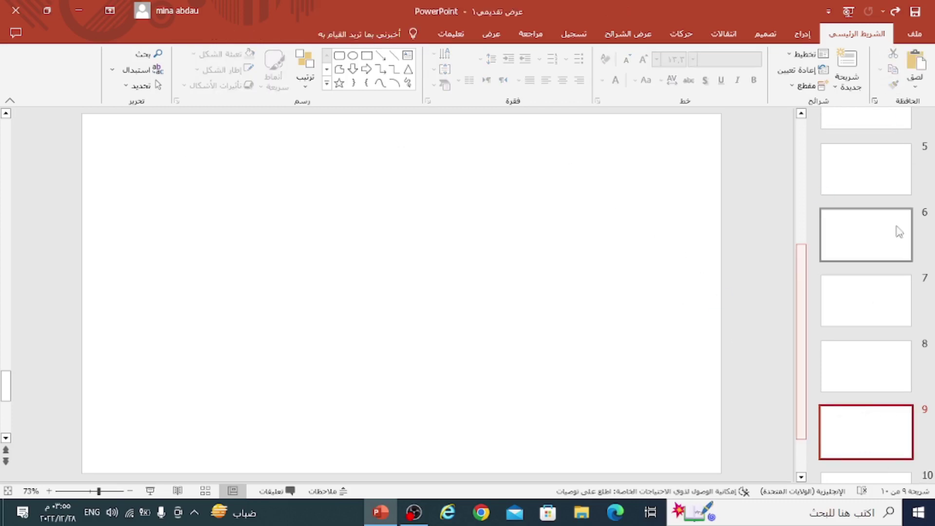
left_click(897, 230)
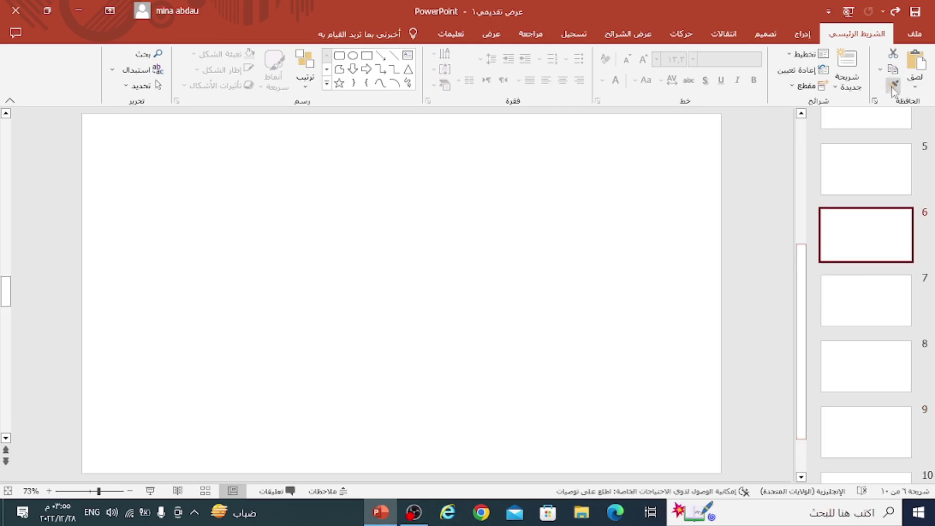
left_click(915, 63)
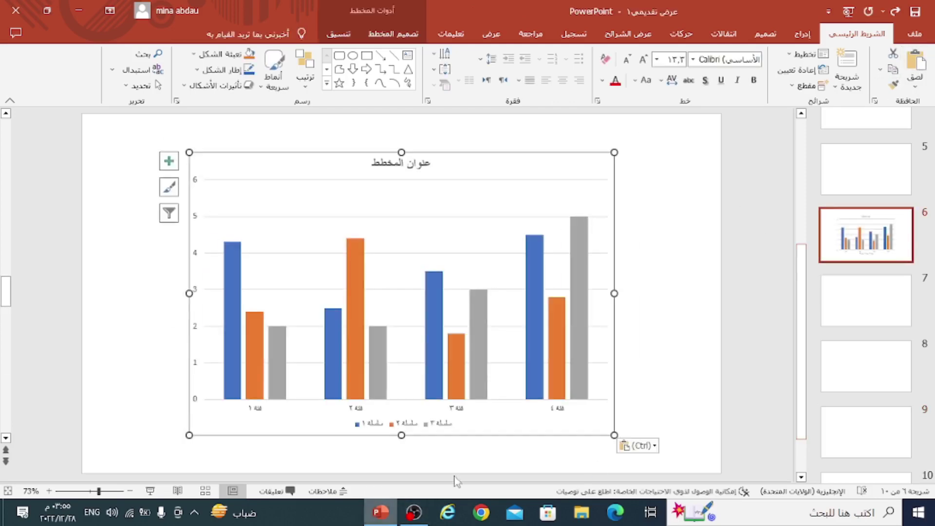
left_click(846, 424)
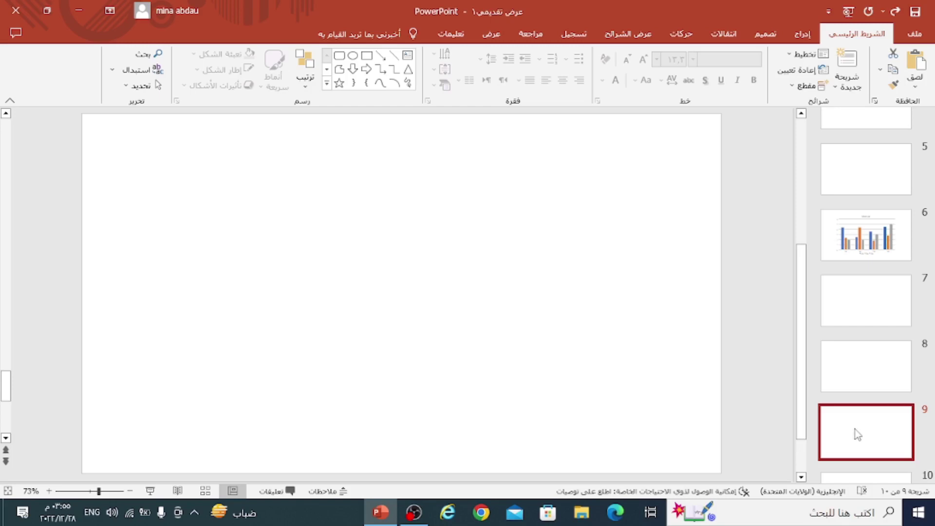
Delete the empty slide 9, leaving the deck with nine slides.
right_click(860, 433)
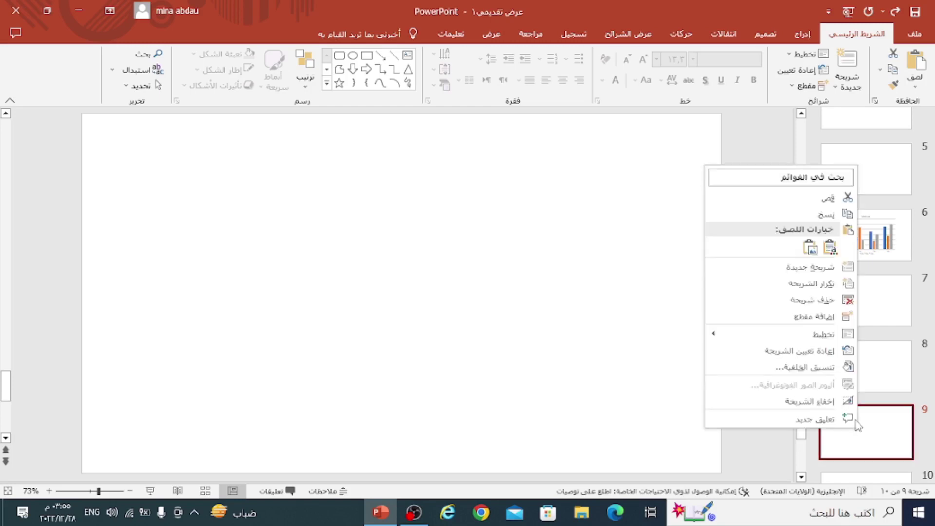
left_click(838, 300)
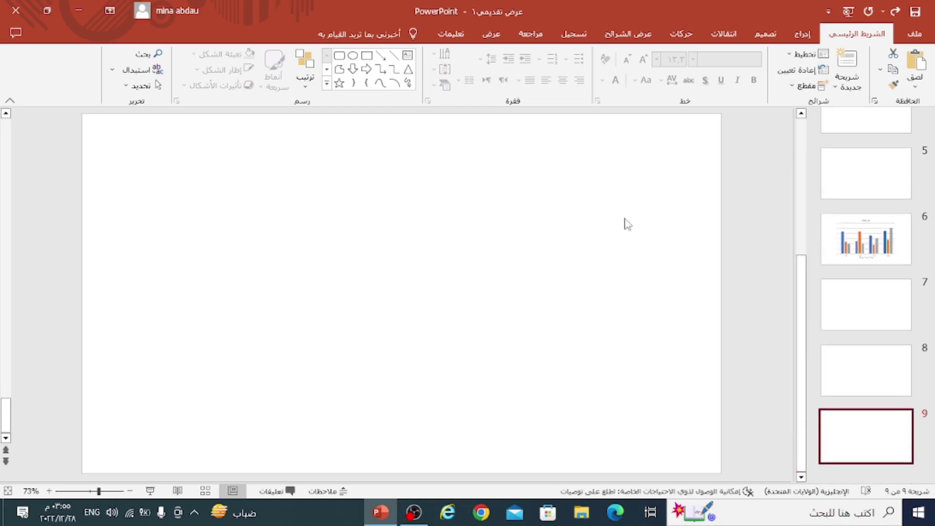
left_click(799, 30)
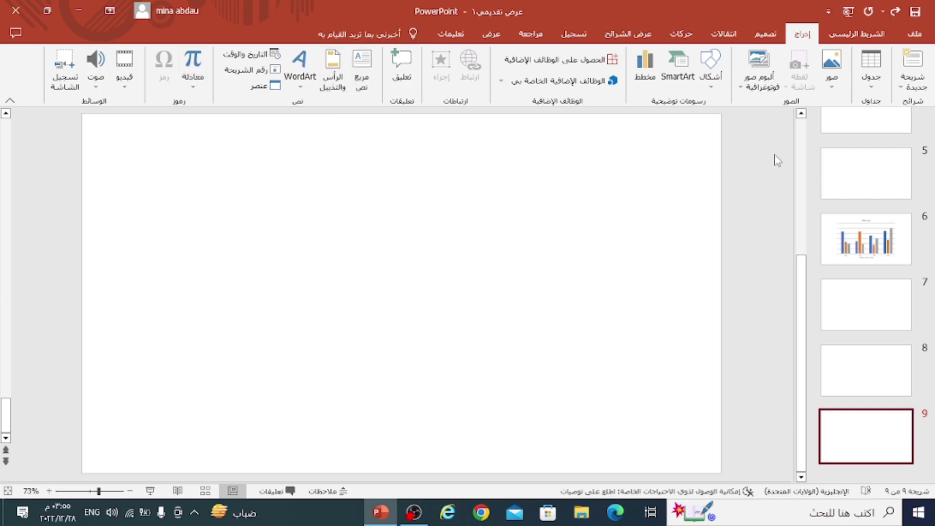
Insert a © symbol from the Symbol dialog after 'icdl' in slide 1's title.
scroll(777, 161, "up", 3)
scroll(855, 146, "up", 2)
left_click(855, 158)
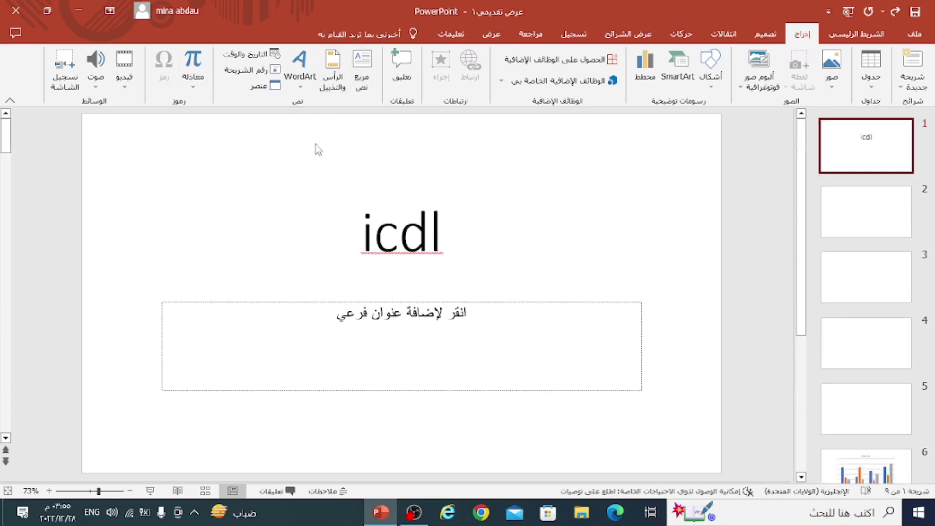
left_click(410, 246)
key("Home")
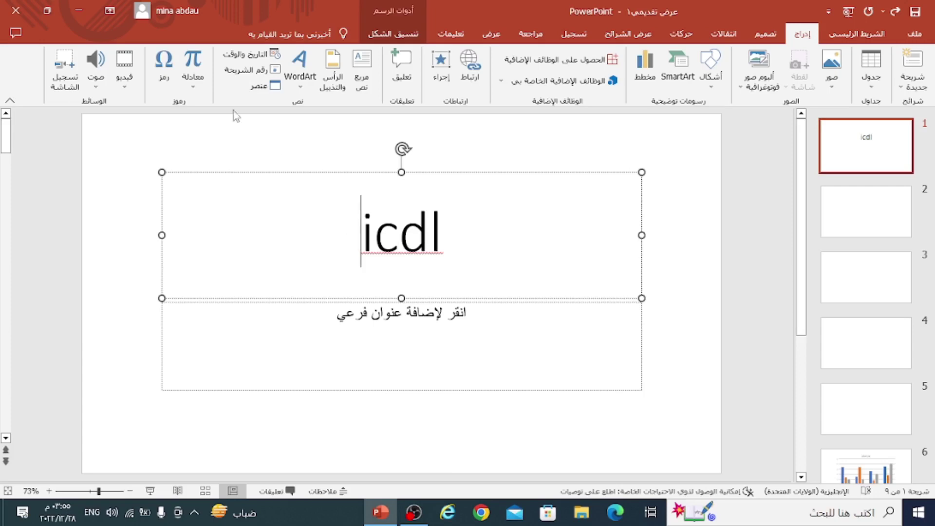
left_click(168, 78)
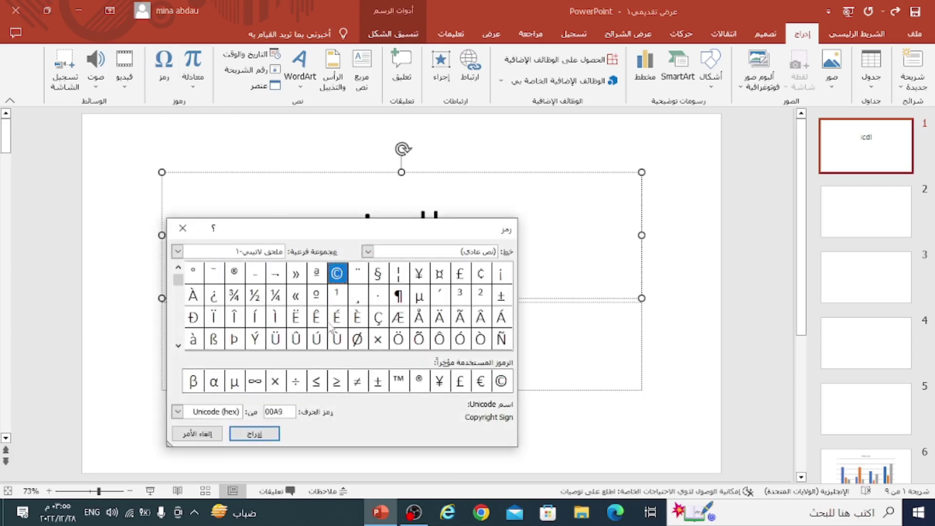
left_click(254, 433)
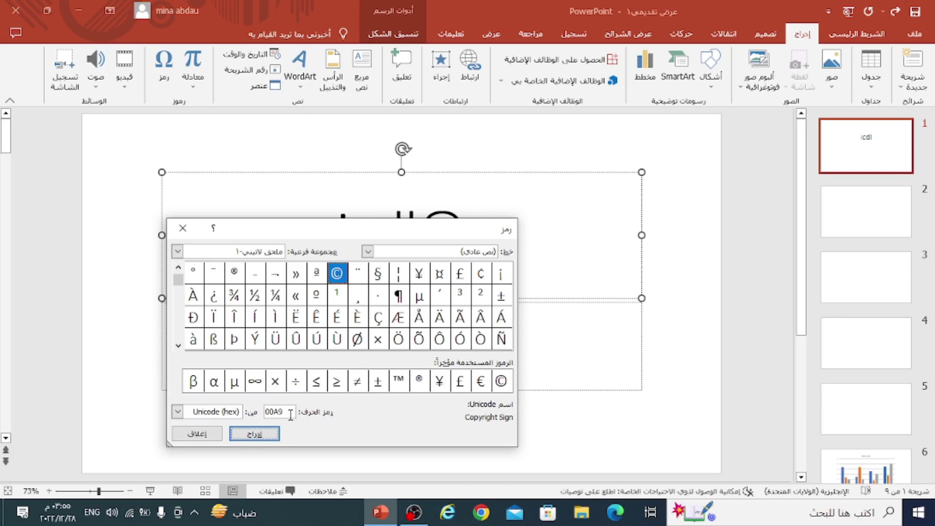
left_click(183, 228)
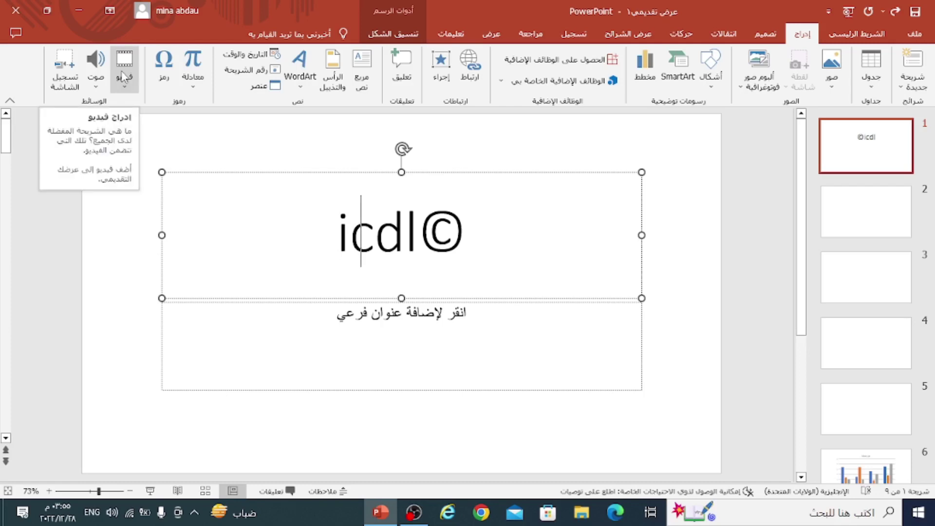
Try the teal design theme on all slides, then revert to the plain white Office theme.
left_click(101, 89)
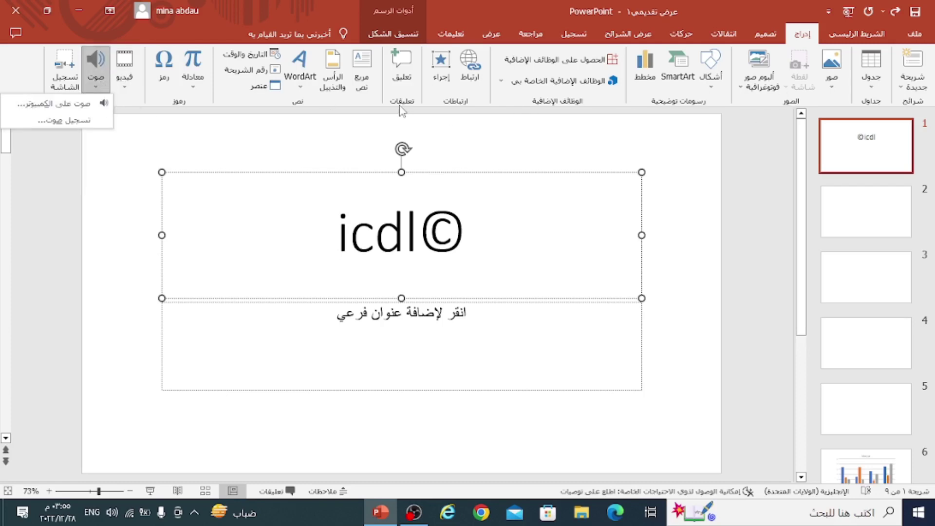
left_click(777, 35)
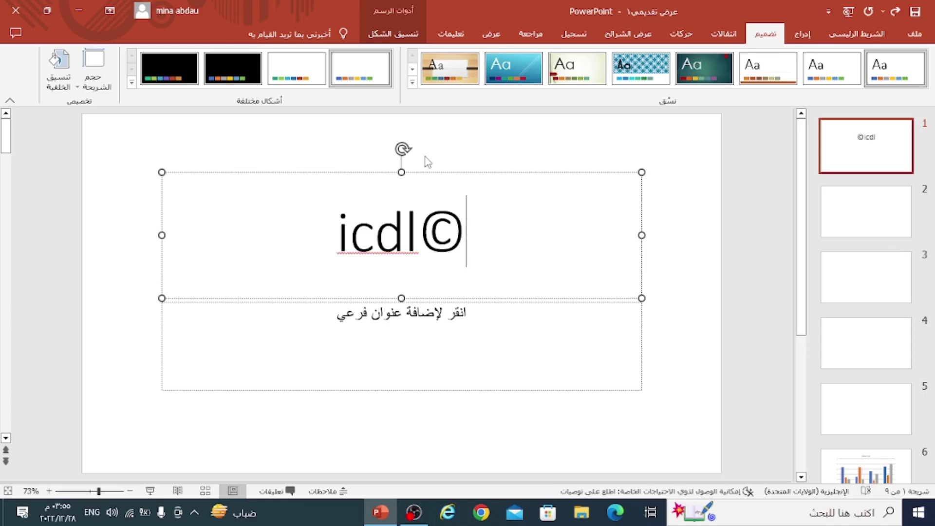
left_click(706, 69)
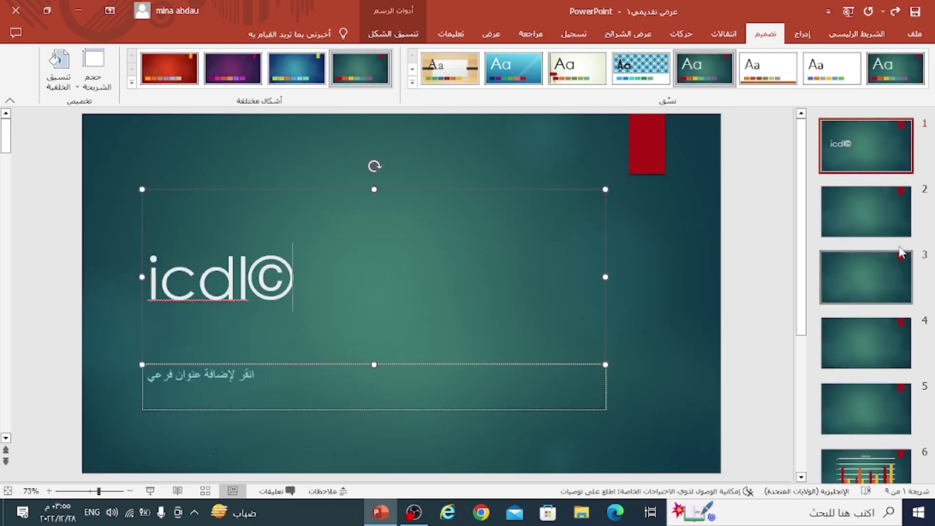
scroll(896, 236, "down", 2)
scroll(895, 237, "up", 2)
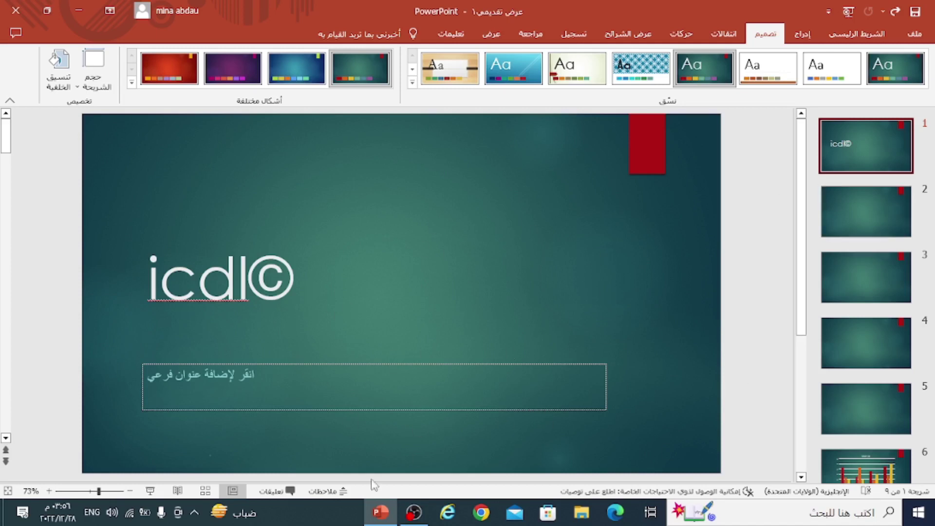
left_click(828, 76)
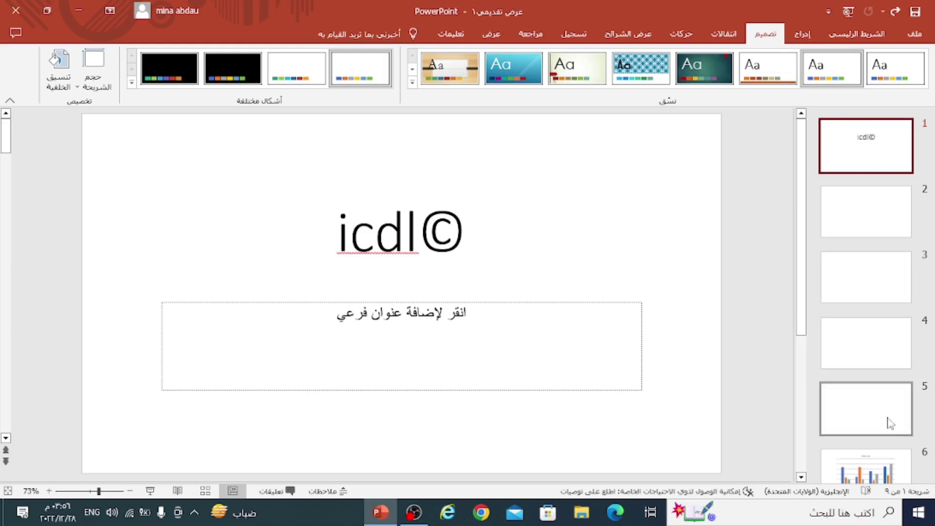
left_click(90, 87)
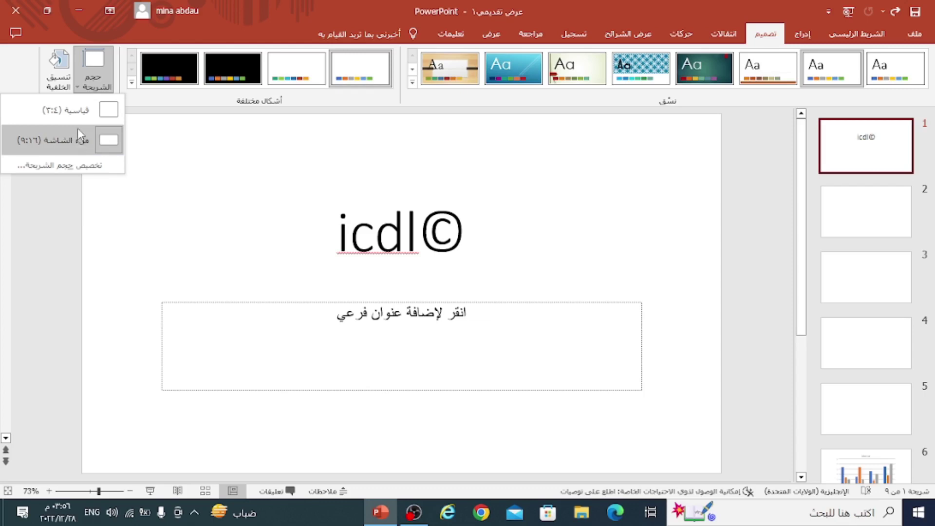
left_click(84, 115)
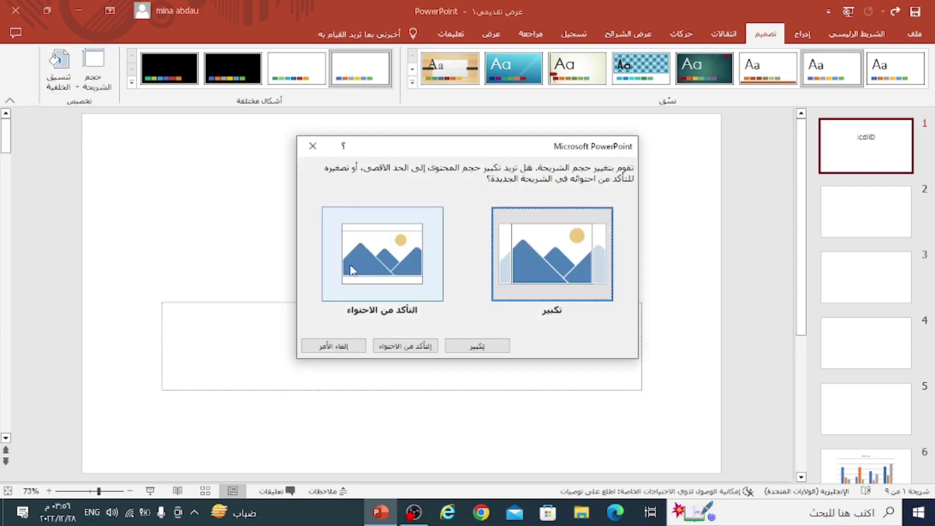
left_click(362, 250)
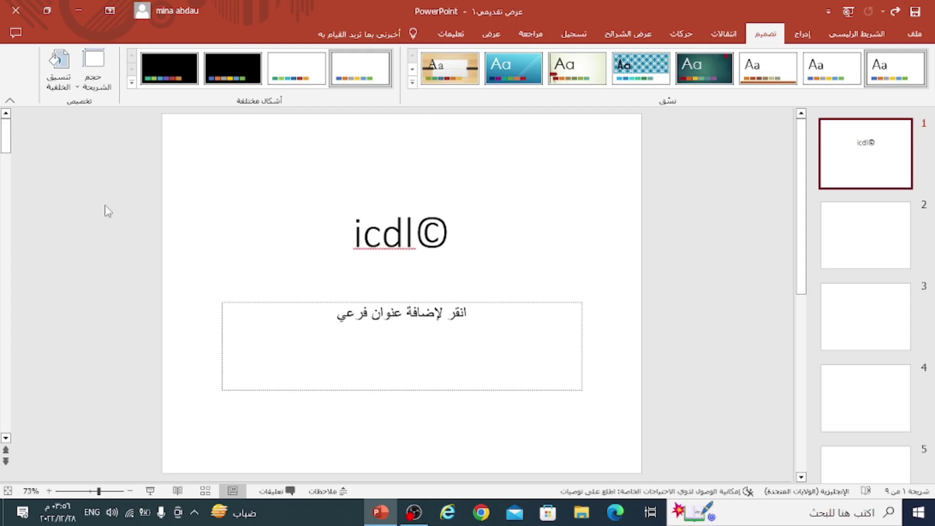
left_click(94, 68)
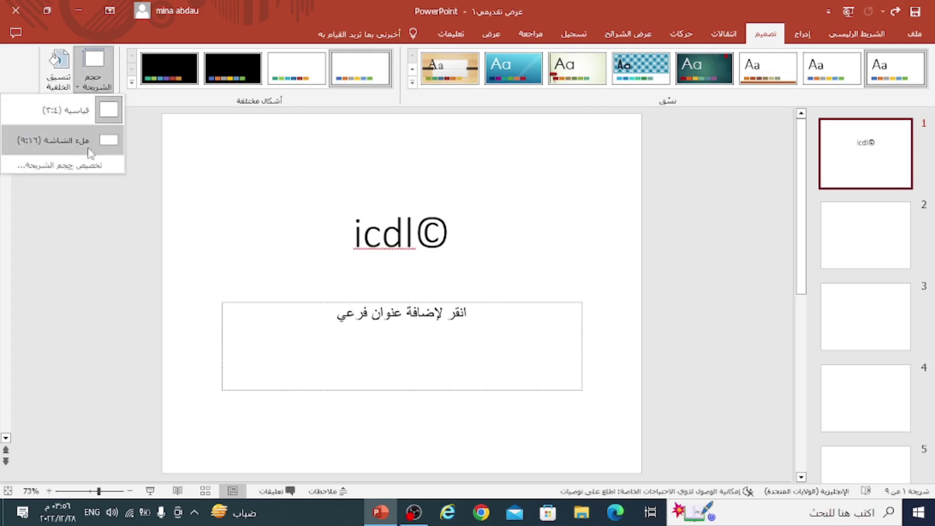
left_click(89, 142)
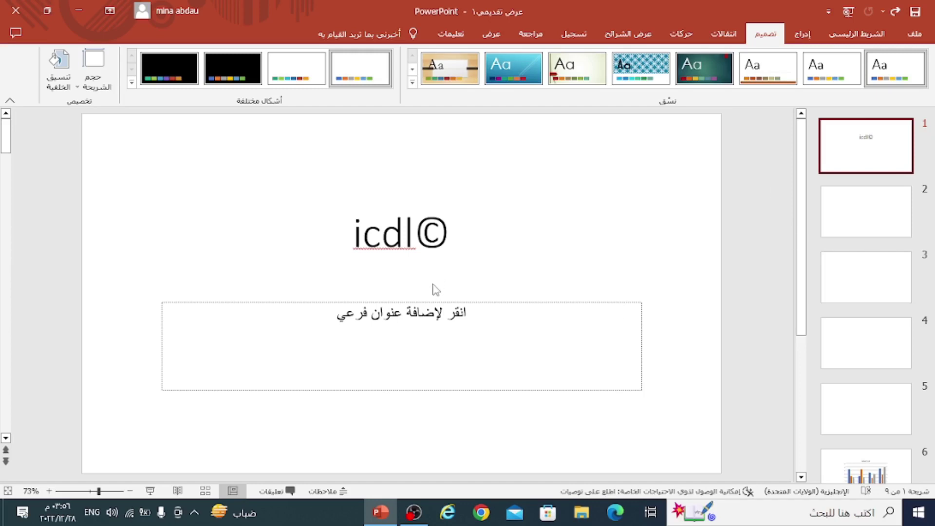
left_click(73, 90)
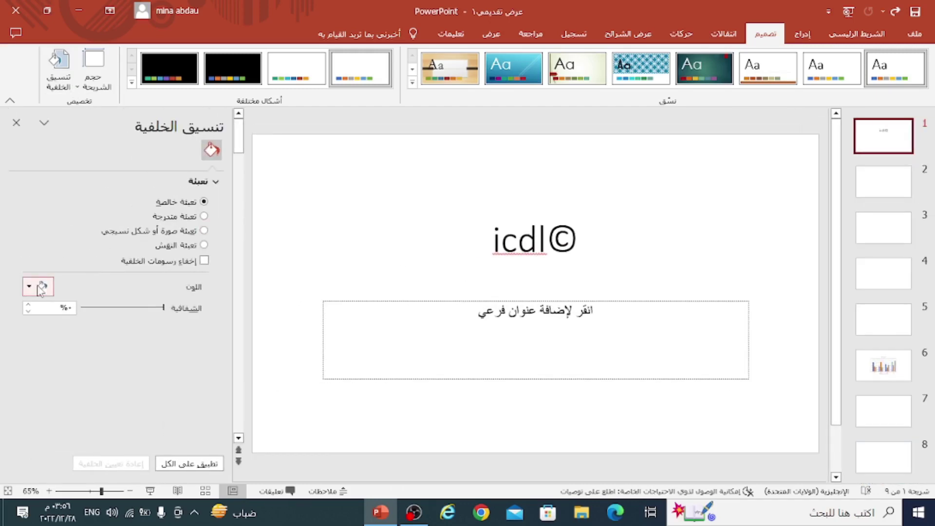
left_click(35, 287)
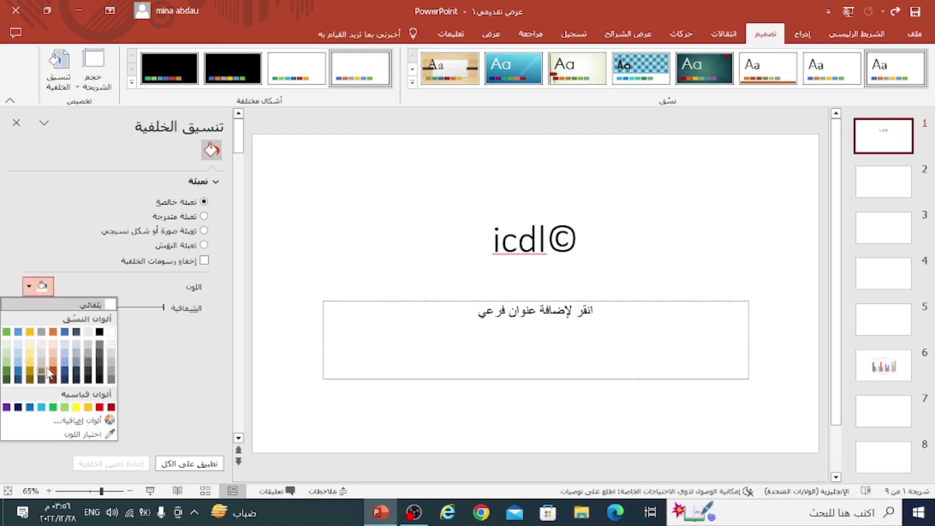
left_click(44, 373)
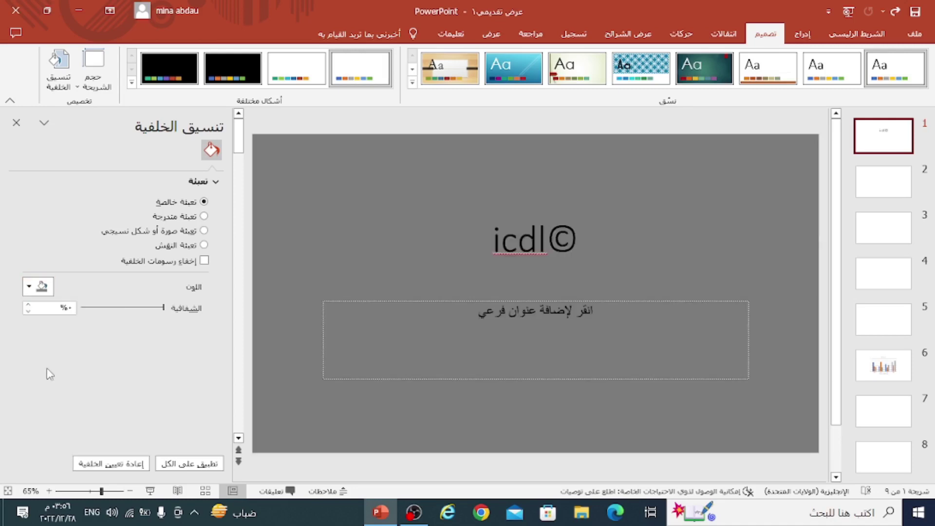
left_click(185, 465)
scroll(864, 209, "down", 1)
scroll(865, 209, "up", 1)
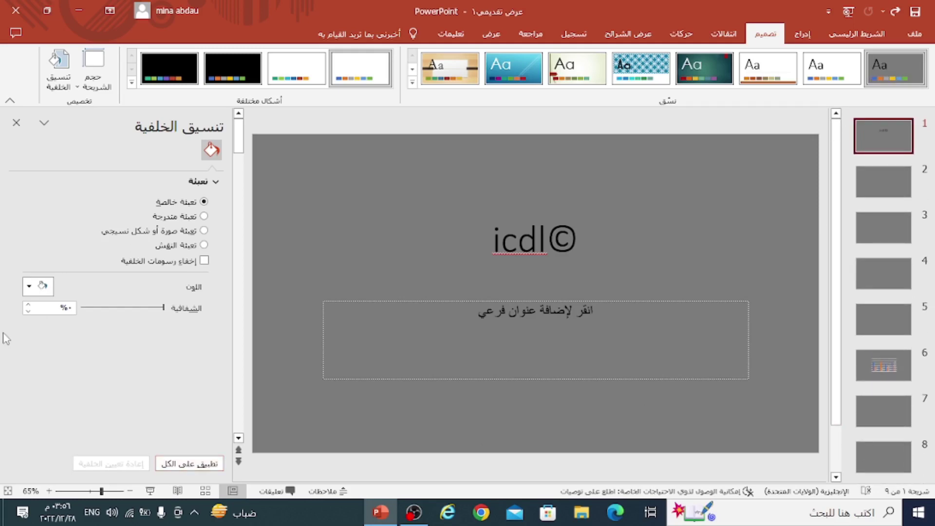
left_click(38, 292)
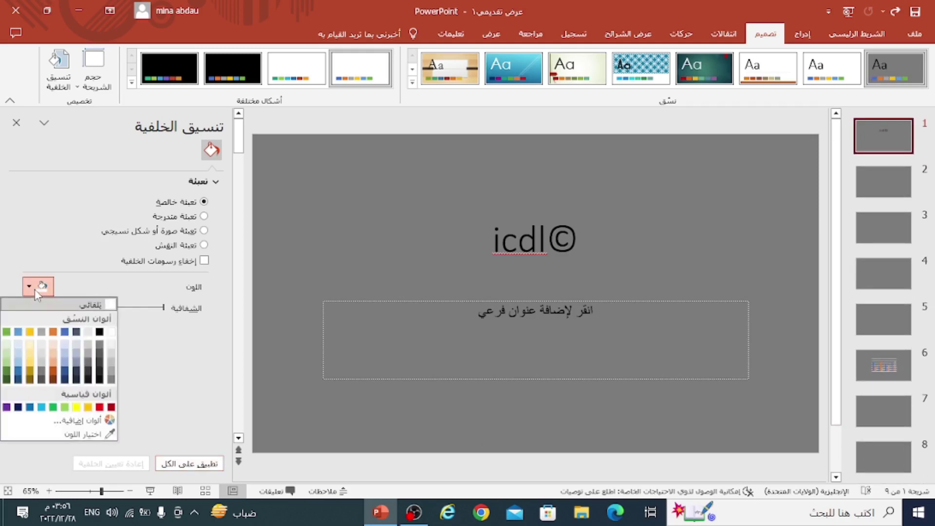
left_click(111, 331)
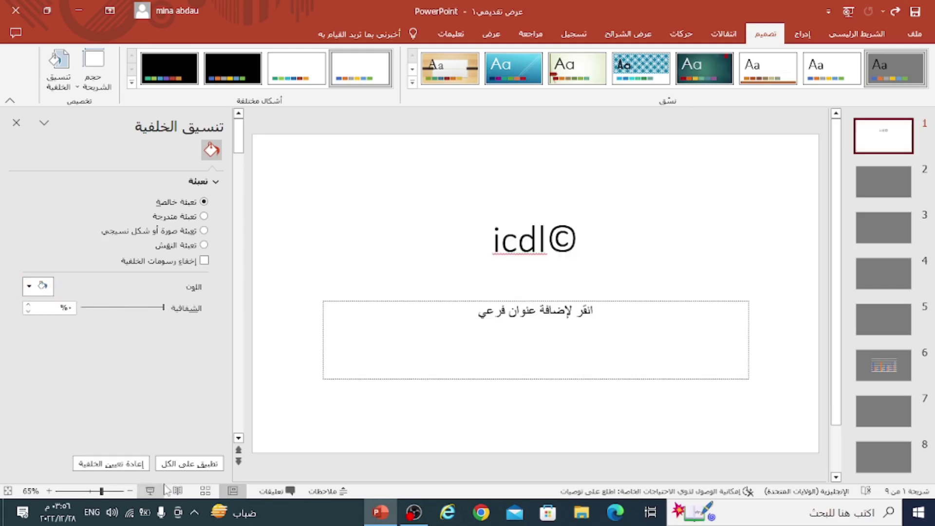
left_click(197, 465)
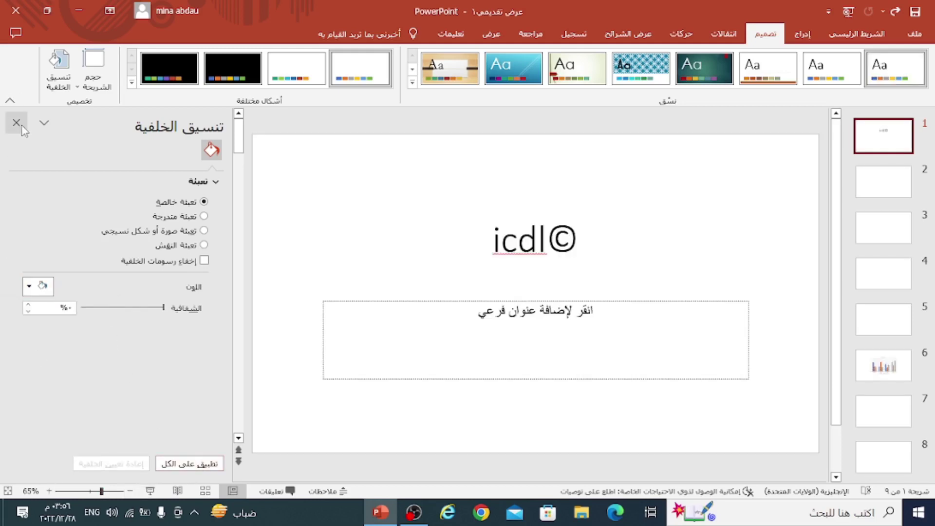
left_click(16, 122)
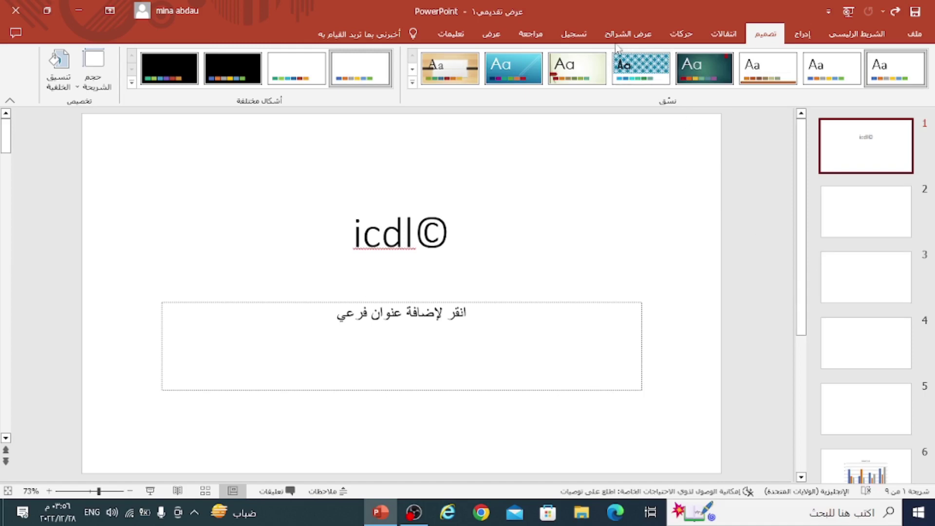
Run the spell check on the presentation and close it, leaving 'icdl' uncorrected.
left_click(525, 35)
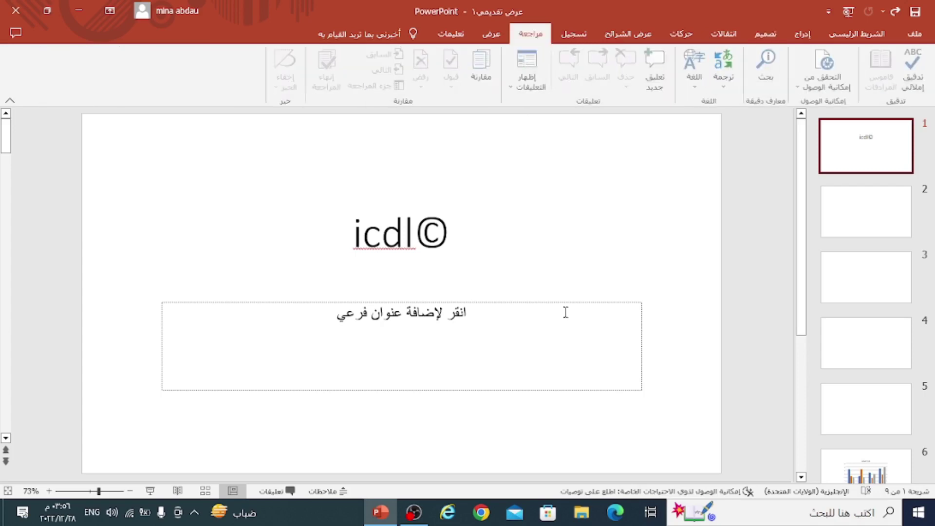
left_click(914, 73)
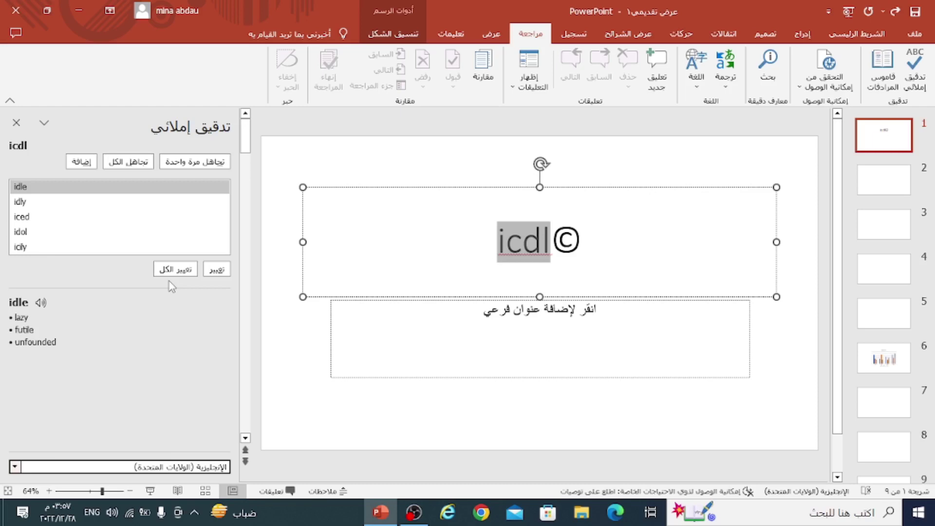
left_click(16, 122)
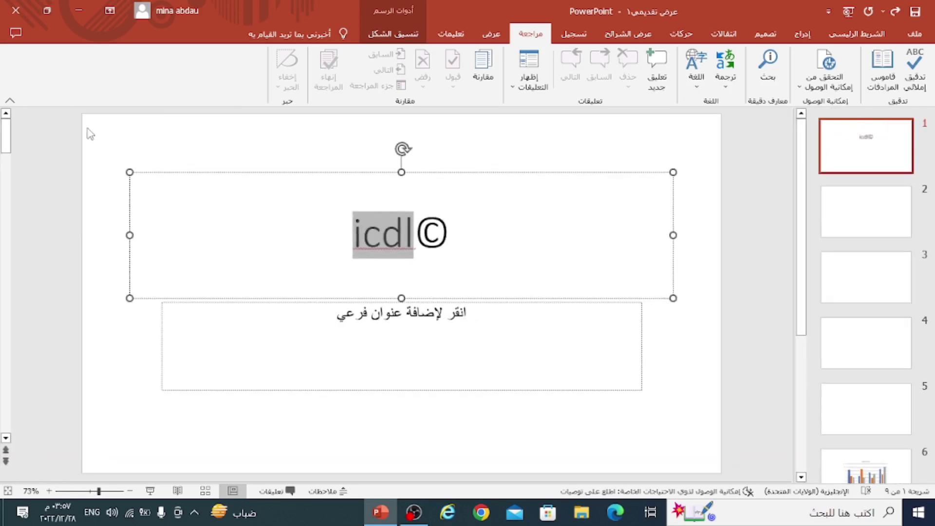
left_click(484, 38)
Look over all slides in Slide Sorter view, then return to Normal view.
left_click(699, 237)
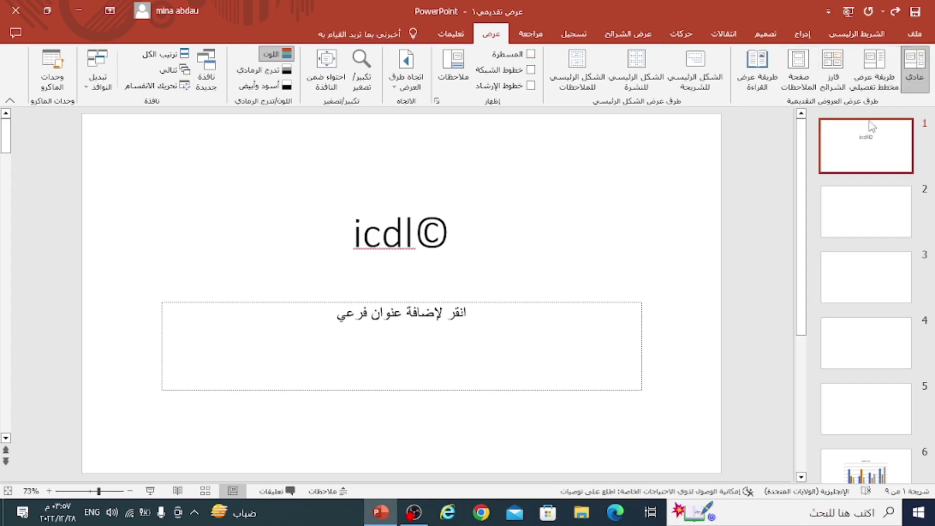
left_click(836, 73)
scroll(550, 244, "down", 2)
scroll(551, 243, "up", 2)
scroll(550, 244, "down", 2)
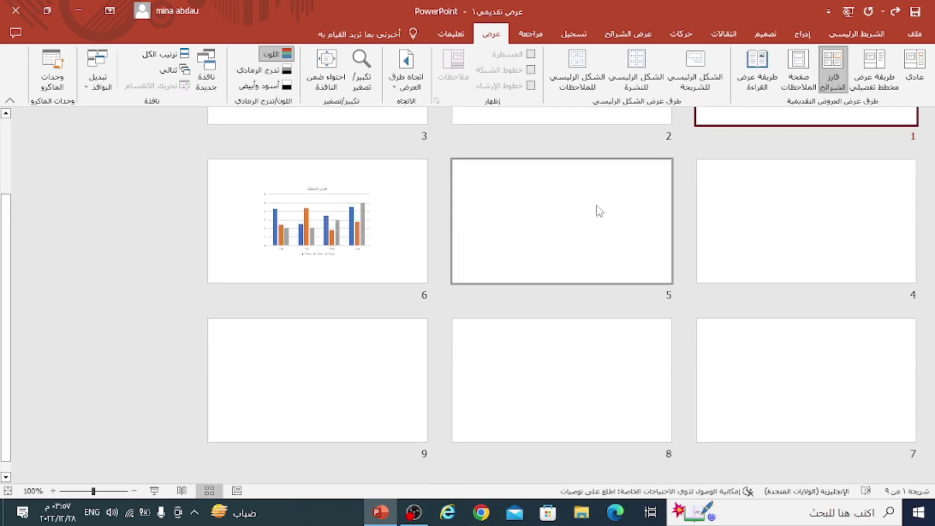
left_click(914, 73)
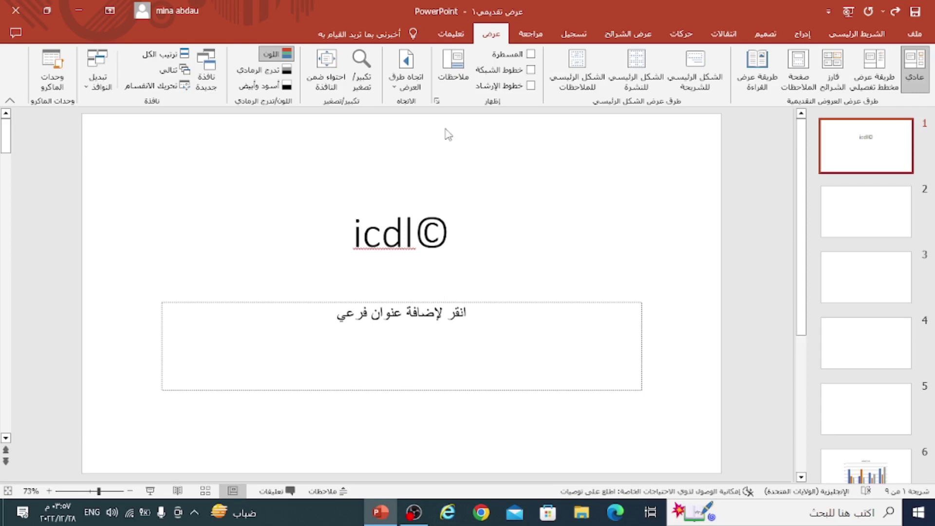
Switch the view direction to left-to-right and back to right-to-left, then minimize PowerPoint.
left_click(406, 83)
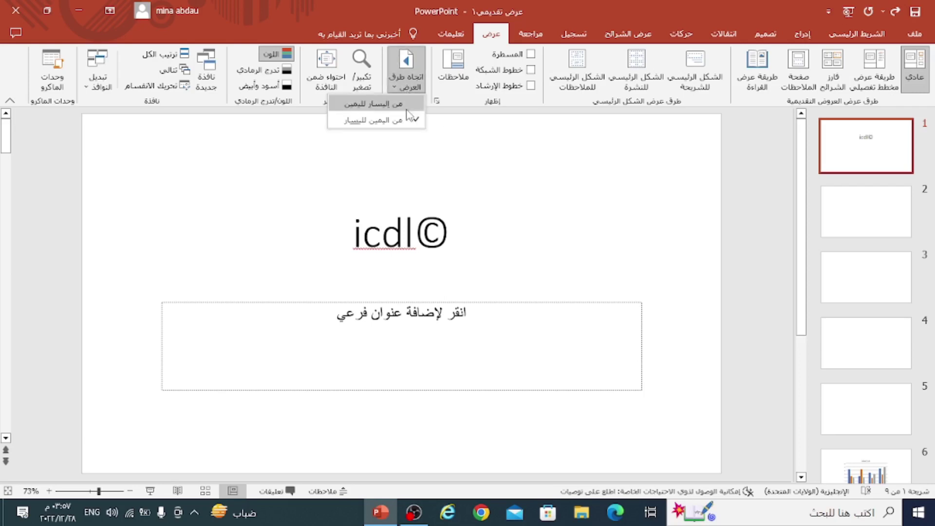
left_click(409, 117)
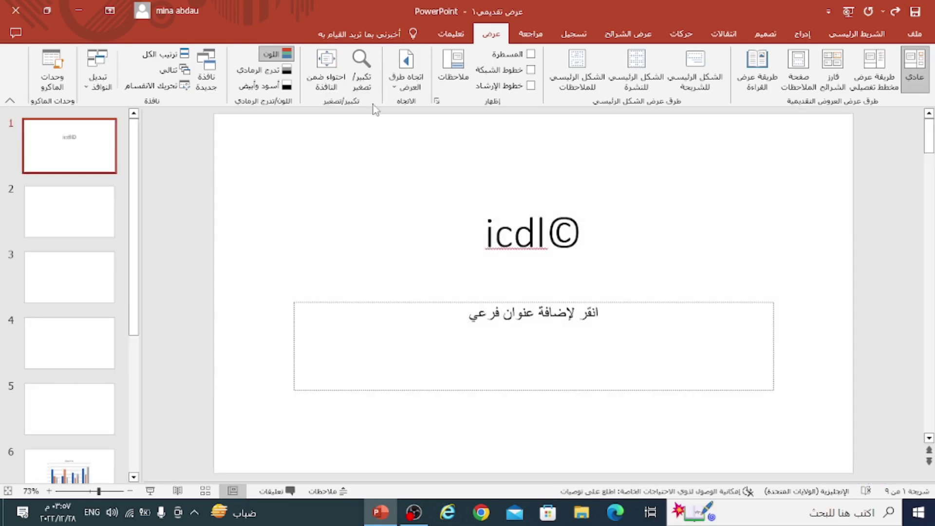
left_click(407, 77)
left_click(420, 120)
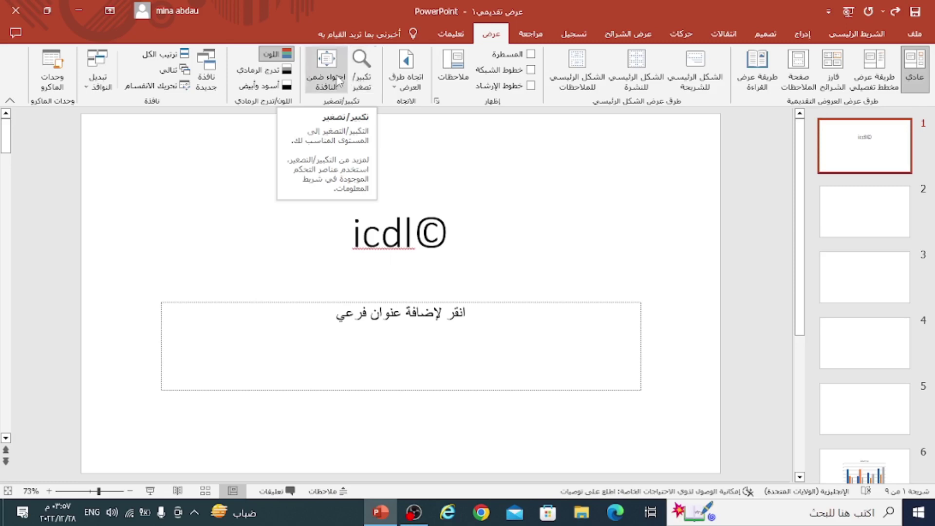
left_click(84, 8)
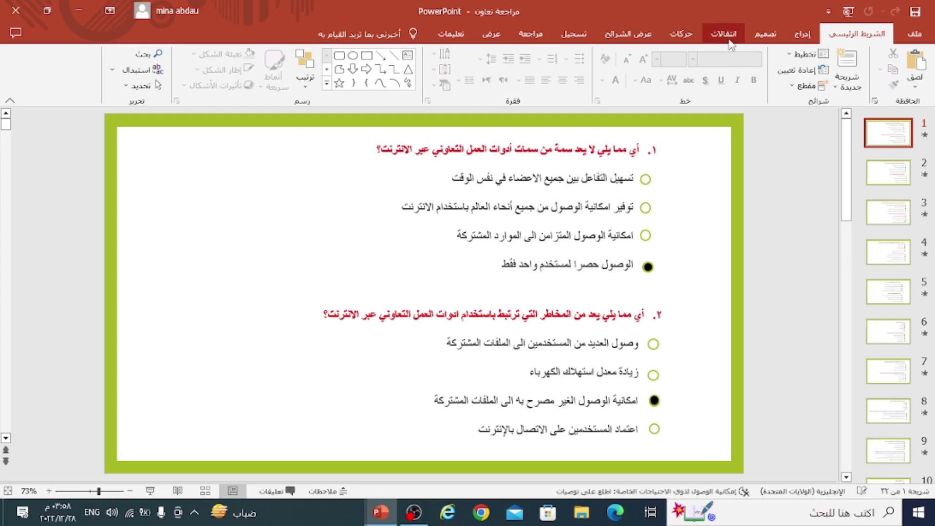
Look at the Slide Show settings of the مراجعة تعاون quiz deck, then minimize it.
left_click(627, 43)
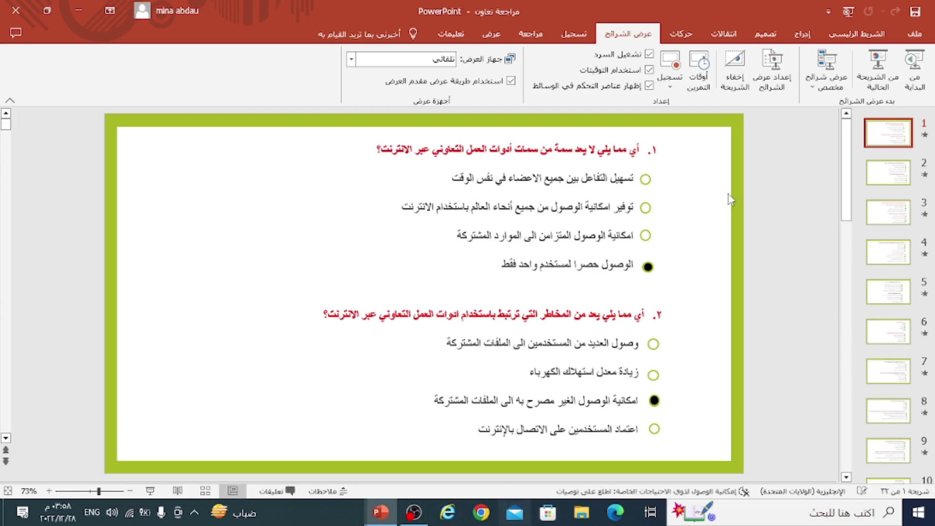
left_click(80, 9)
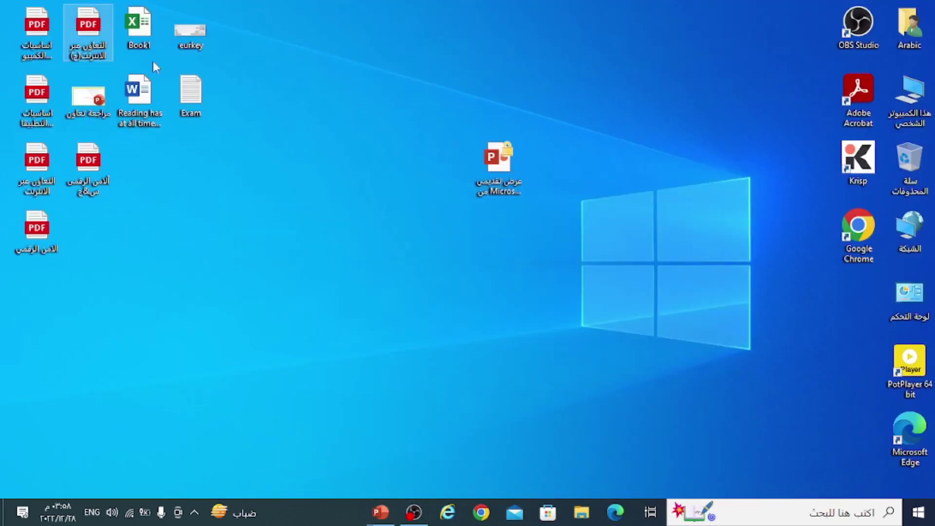
View the eurkey keyboard image maximized in Photos, close it, and return to مراجعة تعاون.
double_click(183, 44)
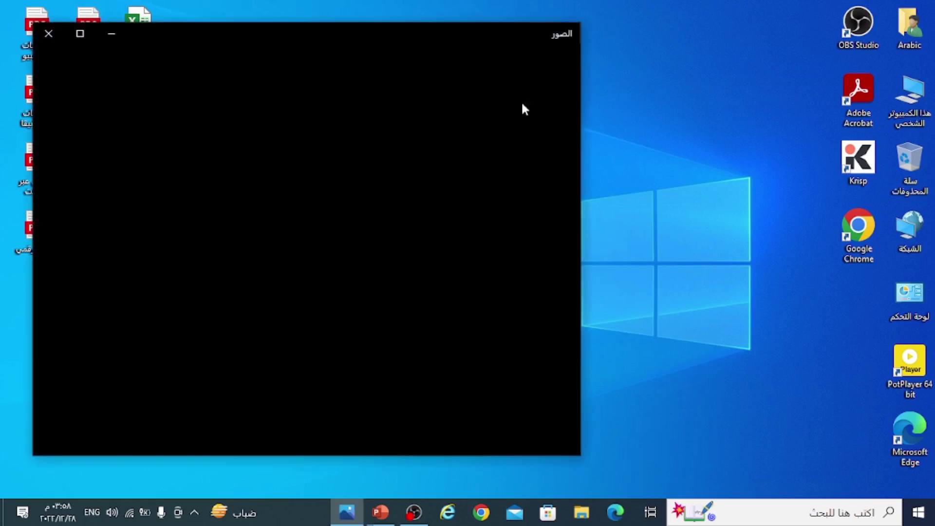
left_click(79, 35)
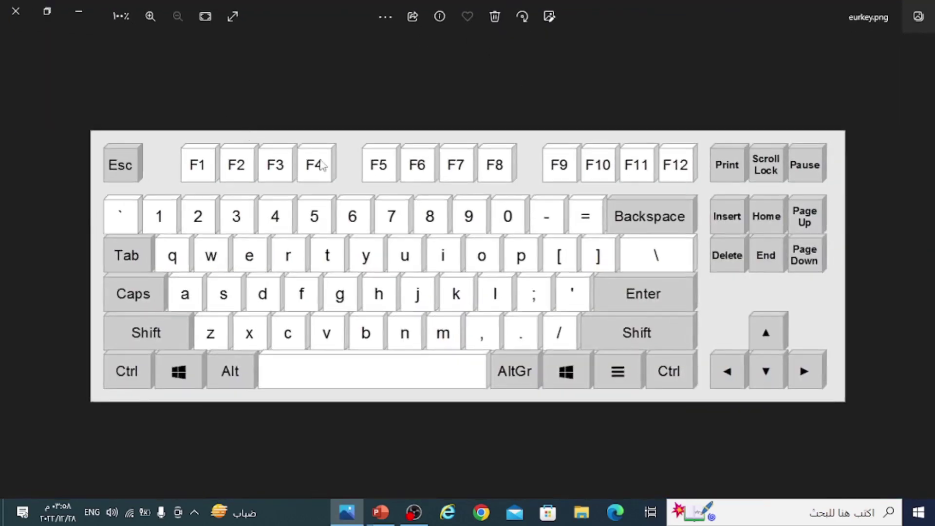
left_click(15, 10)
left_click(358, 452)
Play the quiz slide show from the beginning, then again from slide 5.
key("F5")
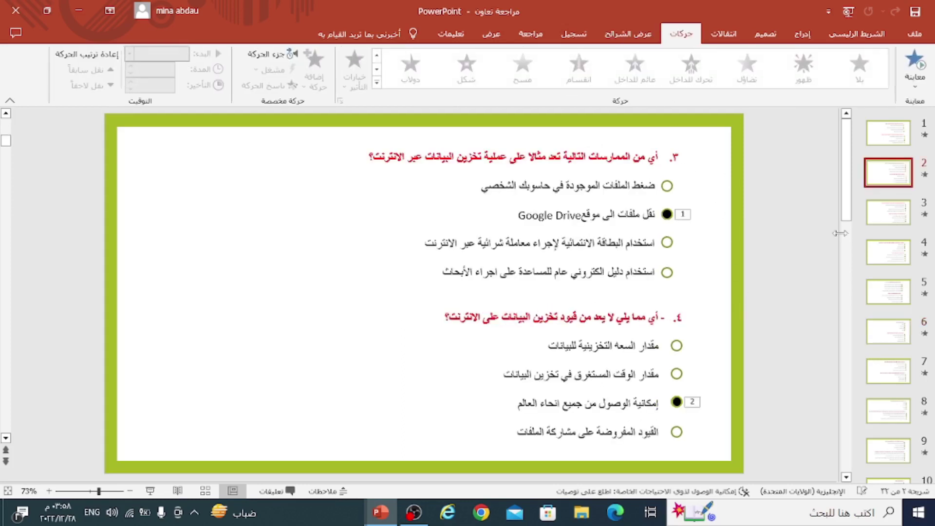
left_click(887, 133)
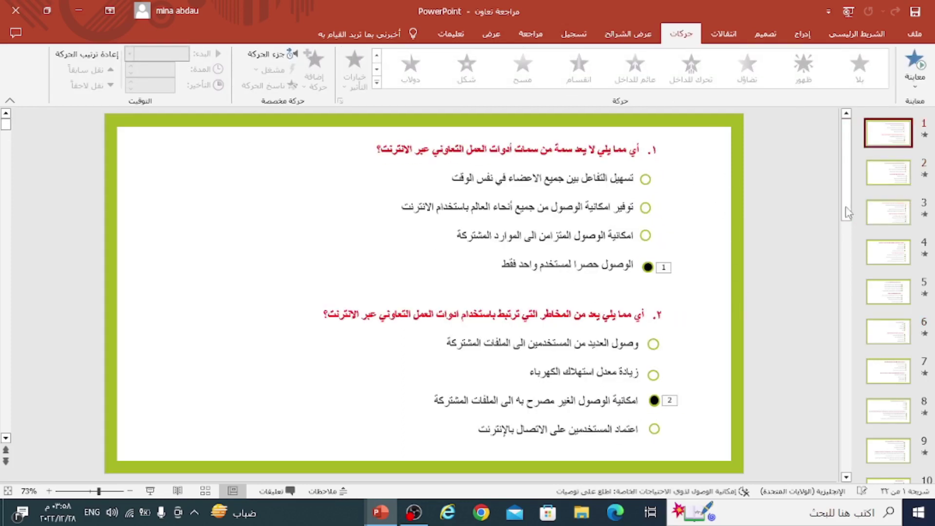
left_click(628, 33)
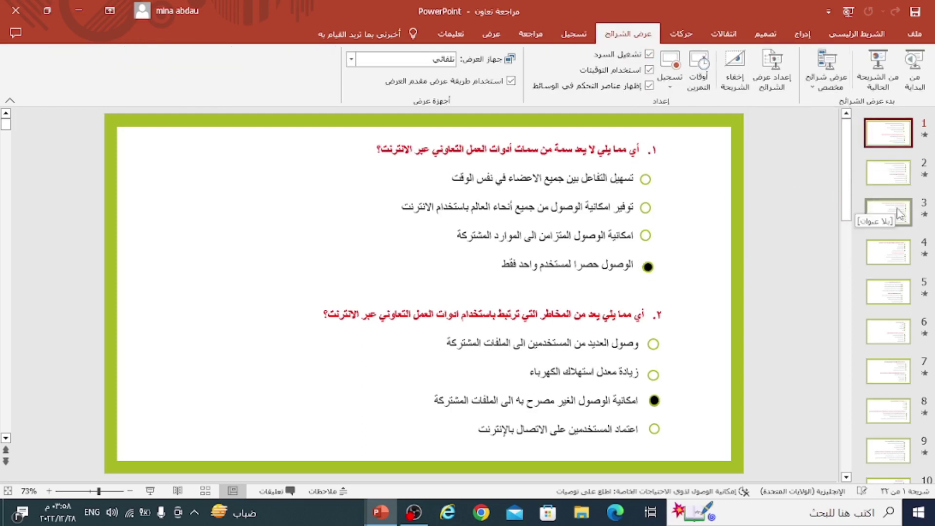
left_click(889, 288)
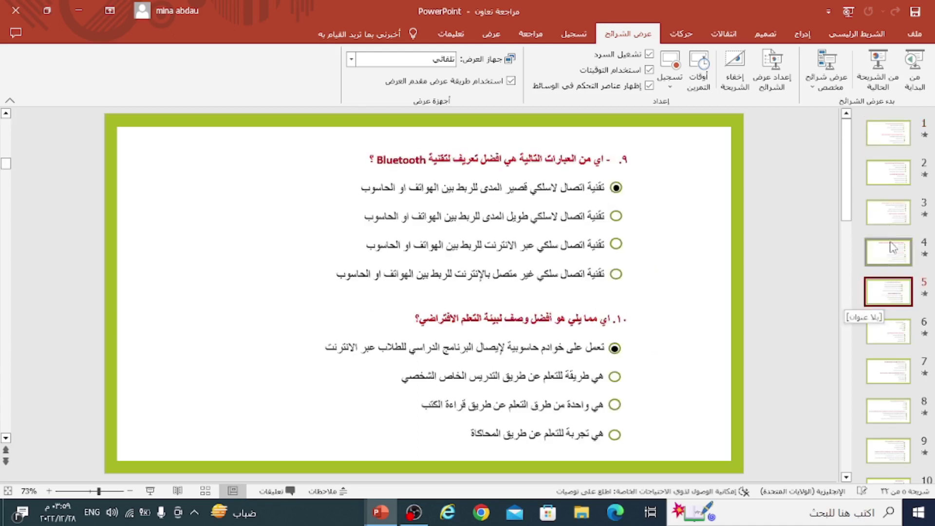
left_click(884, 78)
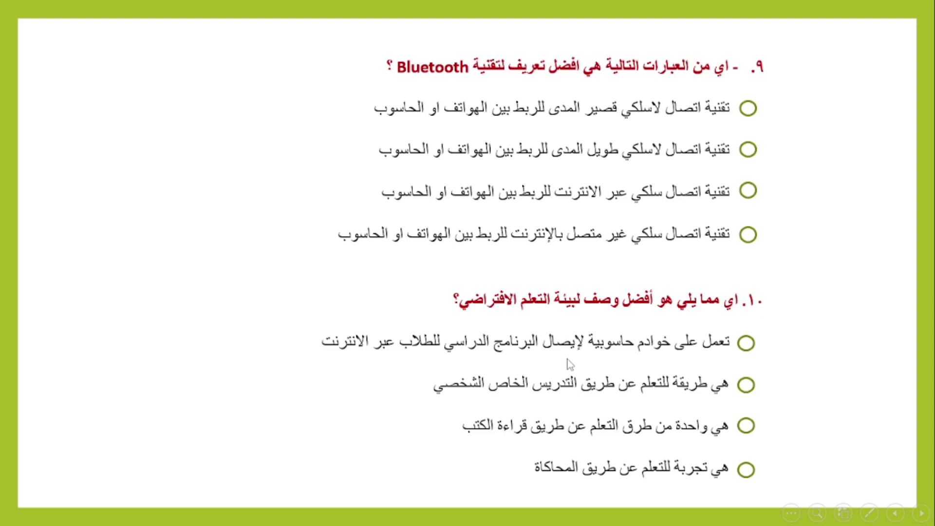
key("Escape")
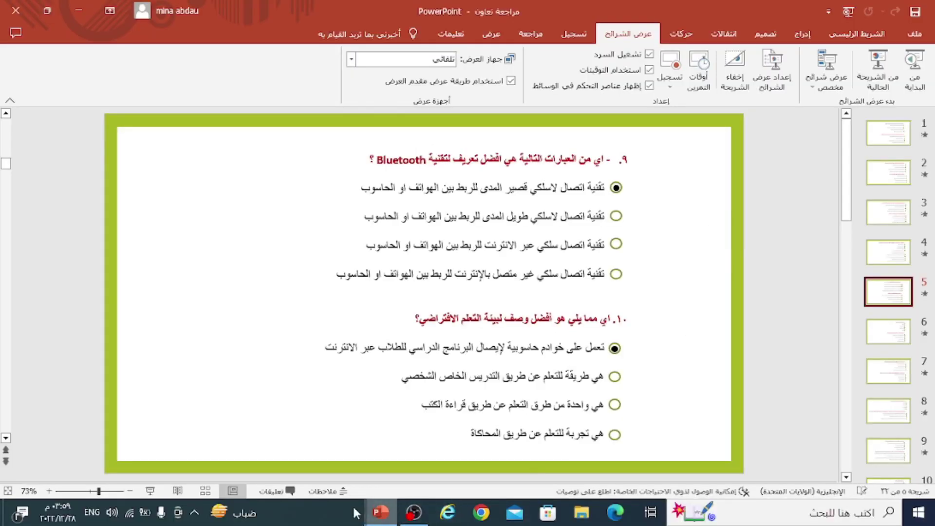
Minimize the quiz deck and view the eurkey keyboard image, then close it.
left_click(79, 10)
double_click(190, 32)
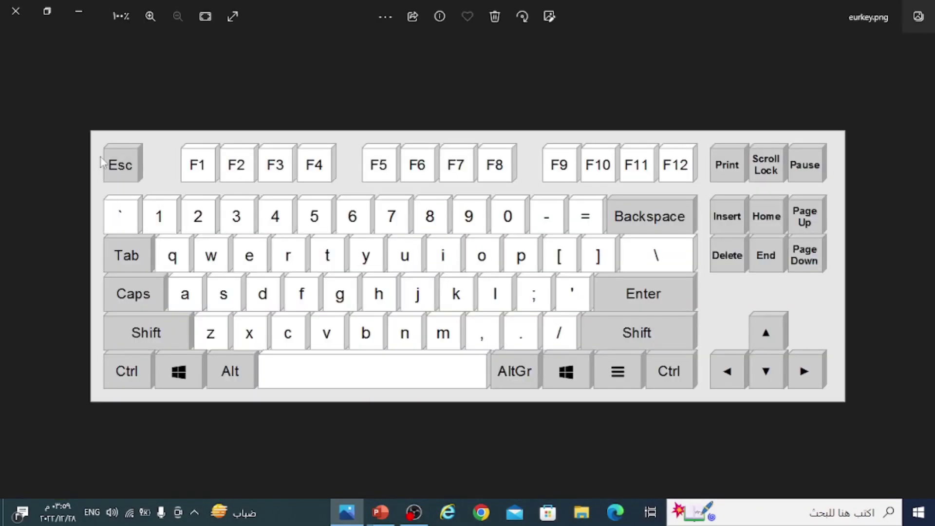
left_click(12, 10)
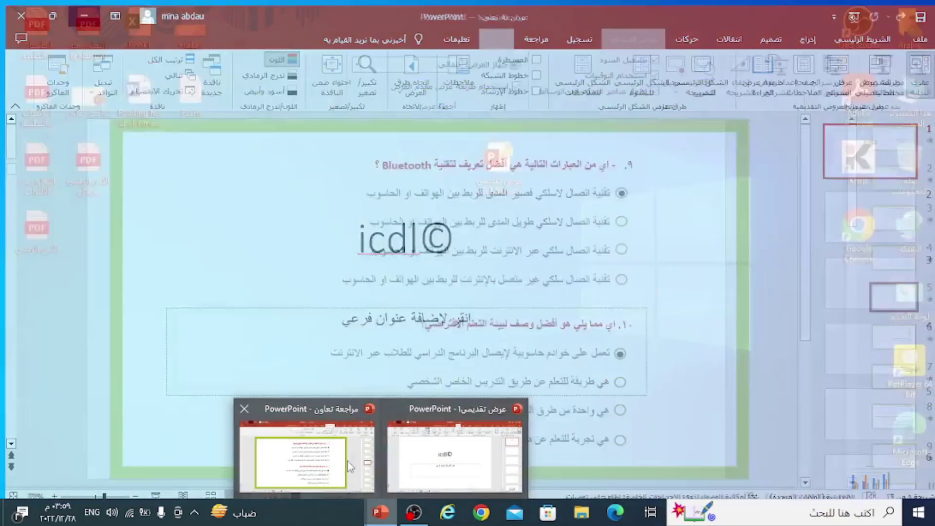
Bring back مراجعة تعاون and briefly play slide 5 full screen from the status bar.
left_click(349, 466)
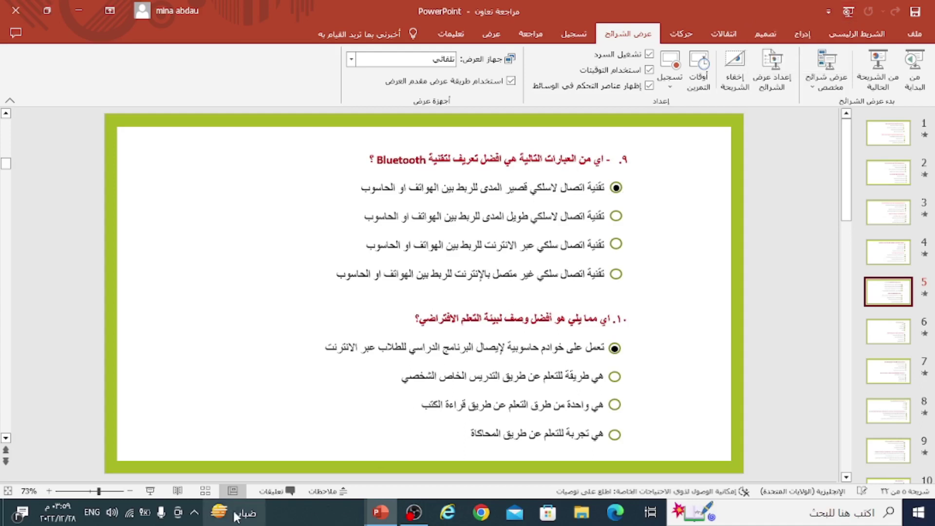
left_click(150, 491)
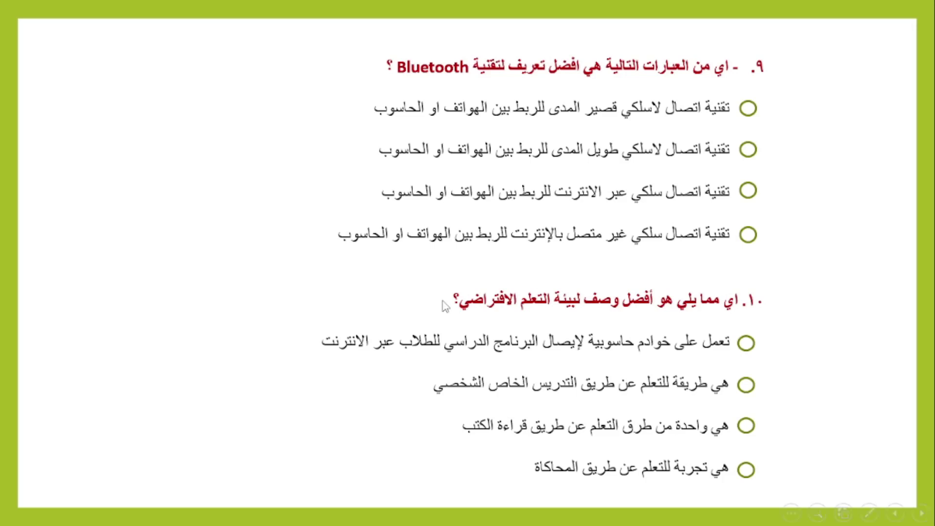
key("Escape")
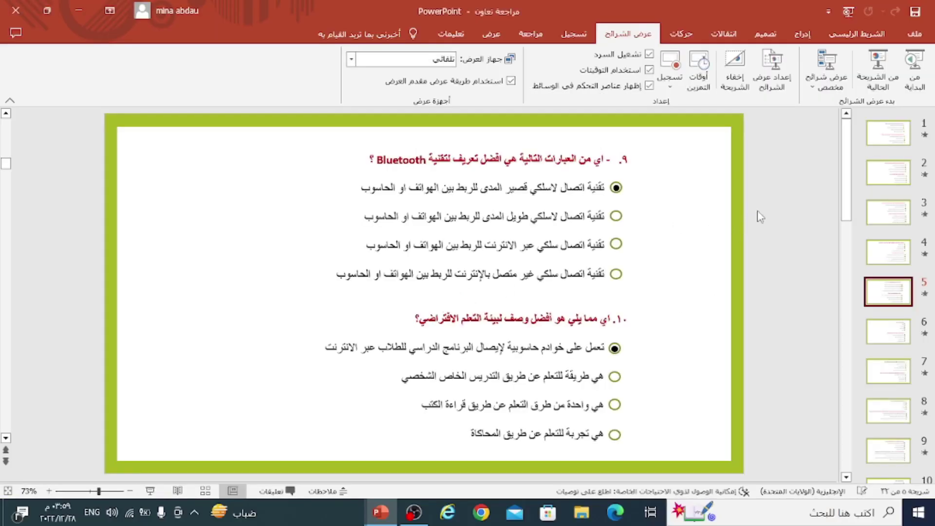
Define custom show عرض مخصص ١ with slides 3, 6 and 9, then play it to the end.
left_click(815, 92)
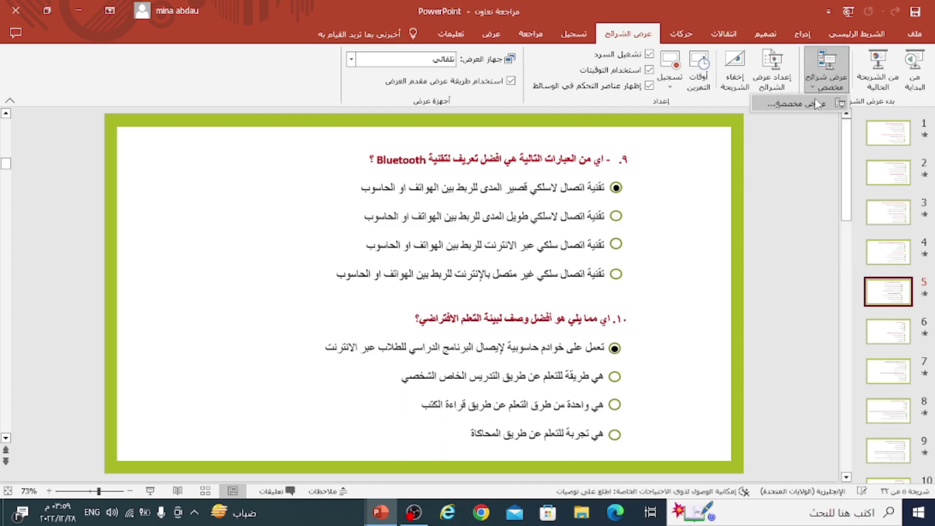
left_click(813, 104)
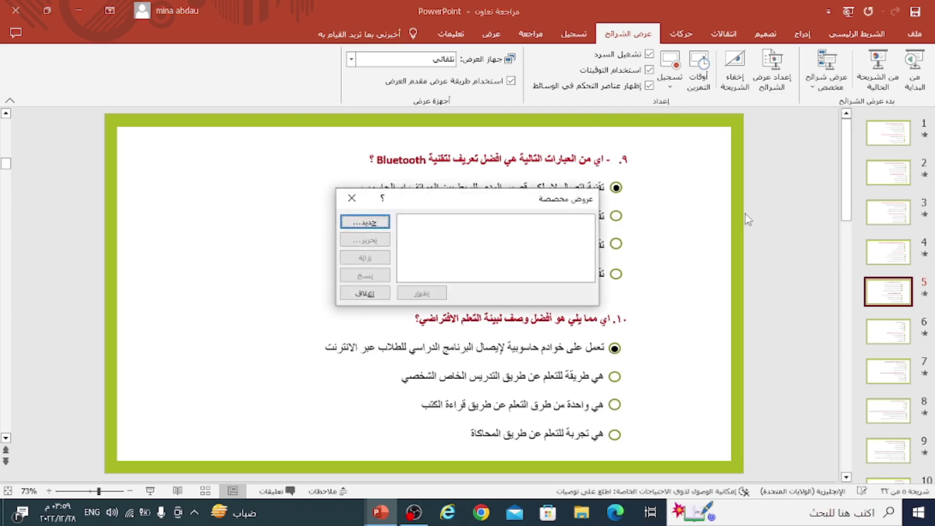
left_click(365, 223)
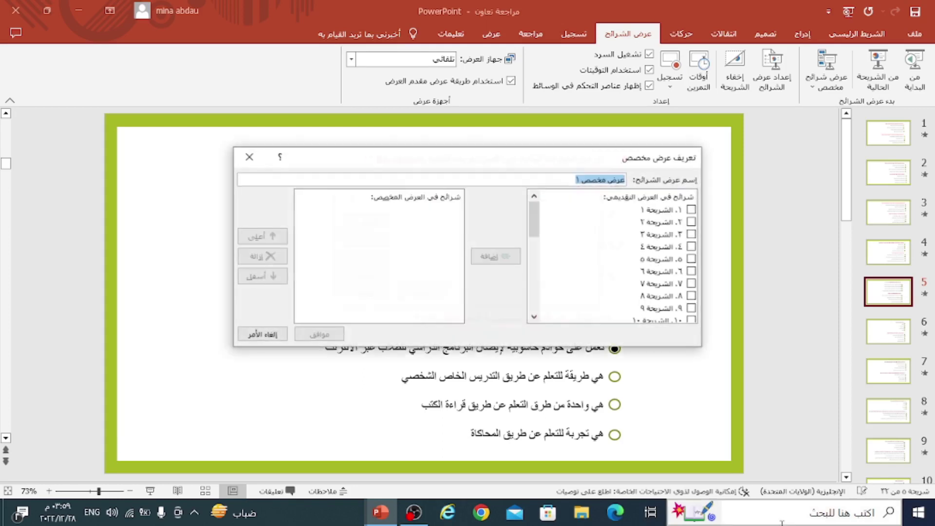
left_click(691, 234)
left_click(496, 256)
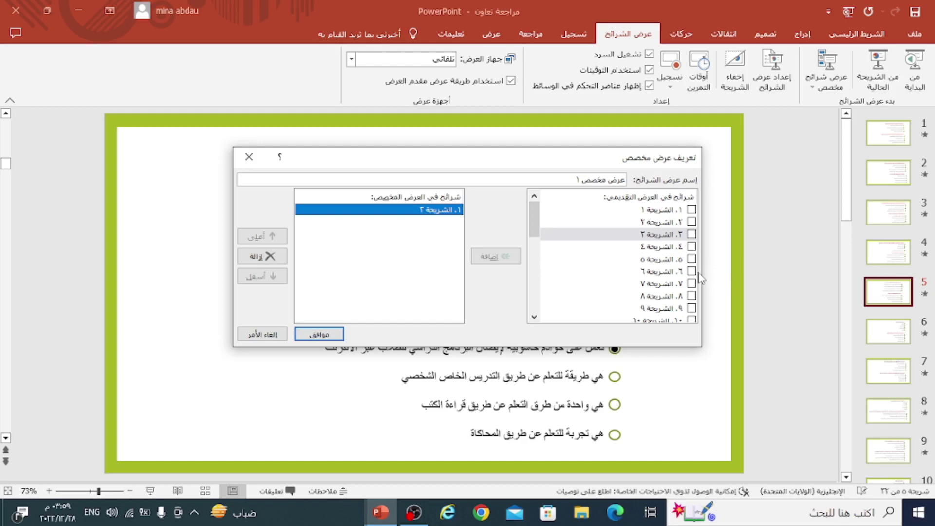
left_click(691, 271)
left_click(502, 257)
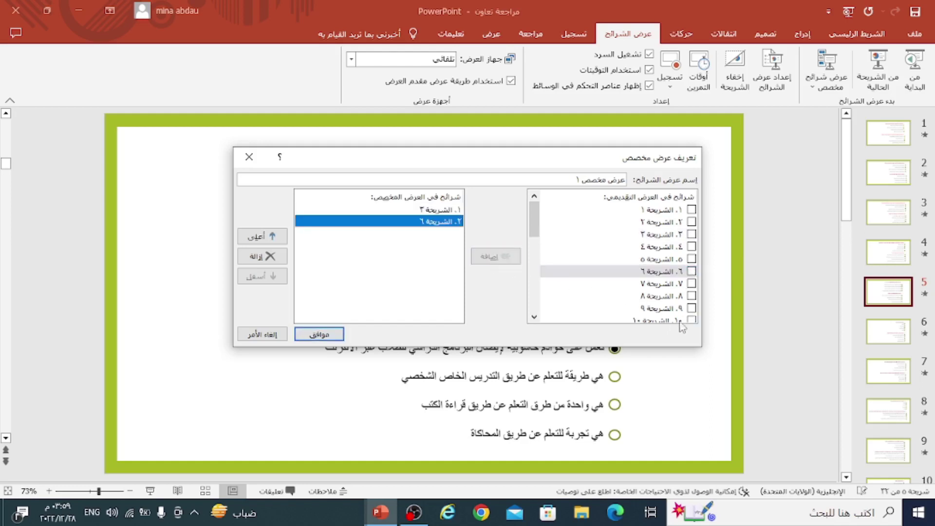
left_click(691, 307)
left_click(496, 256)
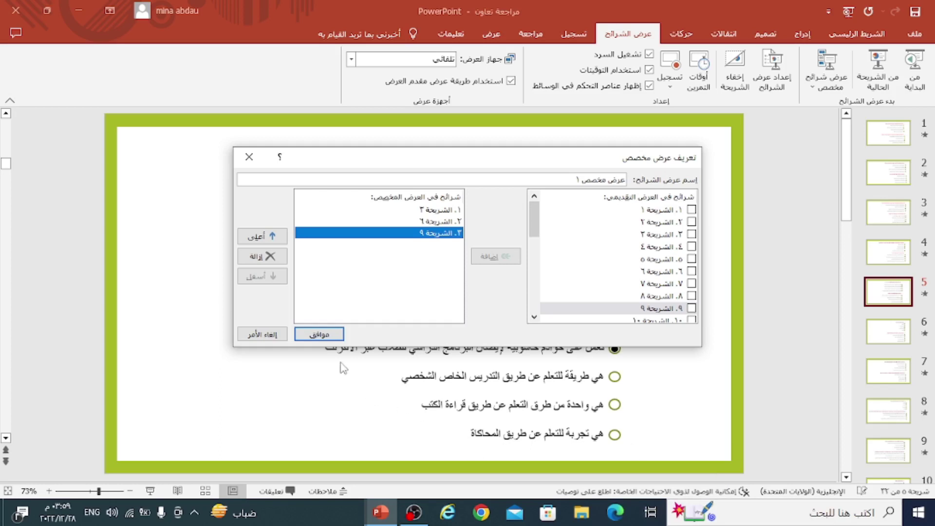
left_click(337, 336)
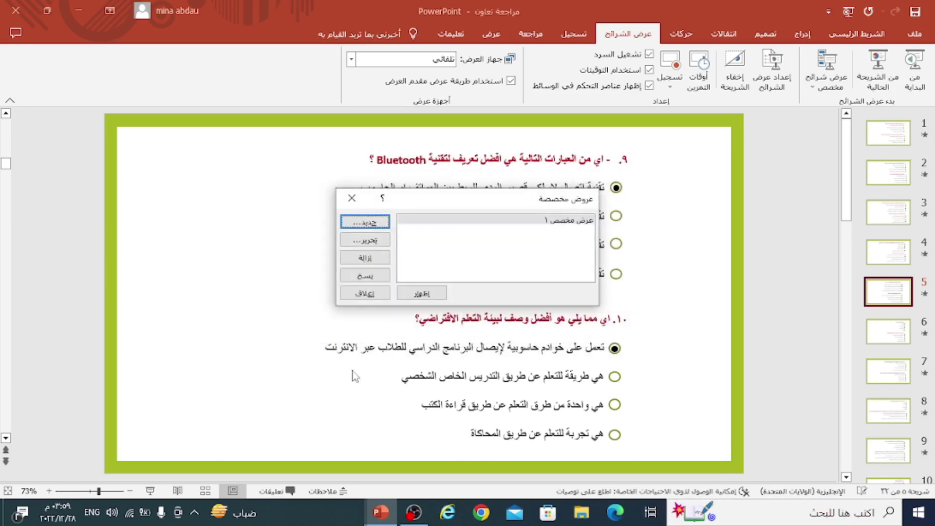
left_click(422, 293)
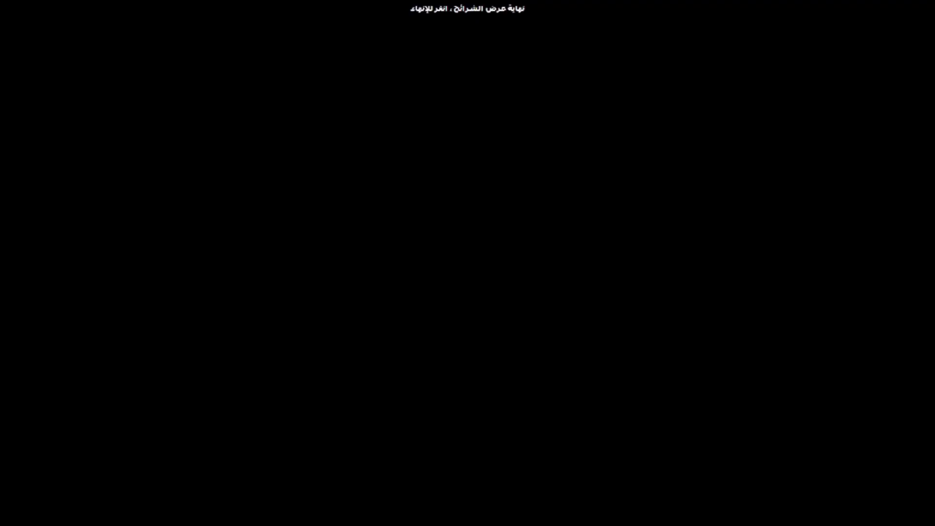
left_click(434, 293)
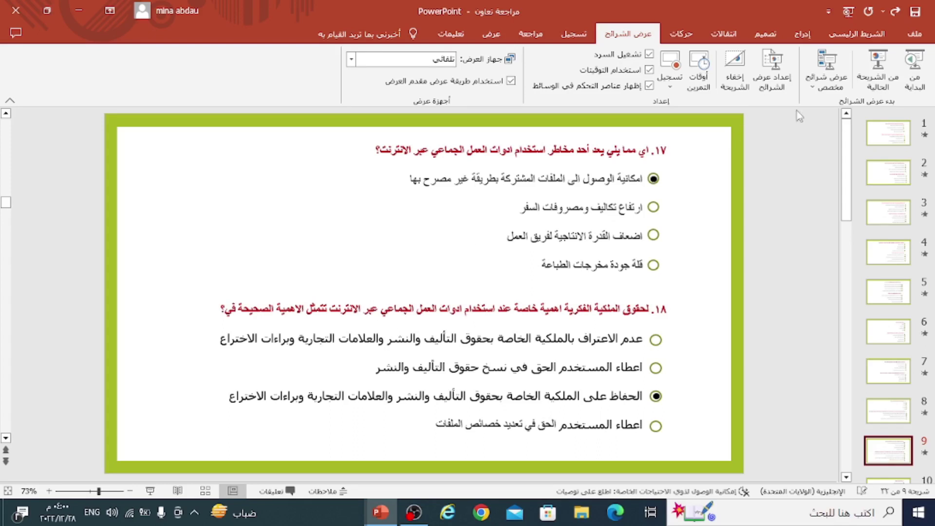
Remove the custom show عرض مخصص ١ from the Custom Shows list.
left_click(828, 82)
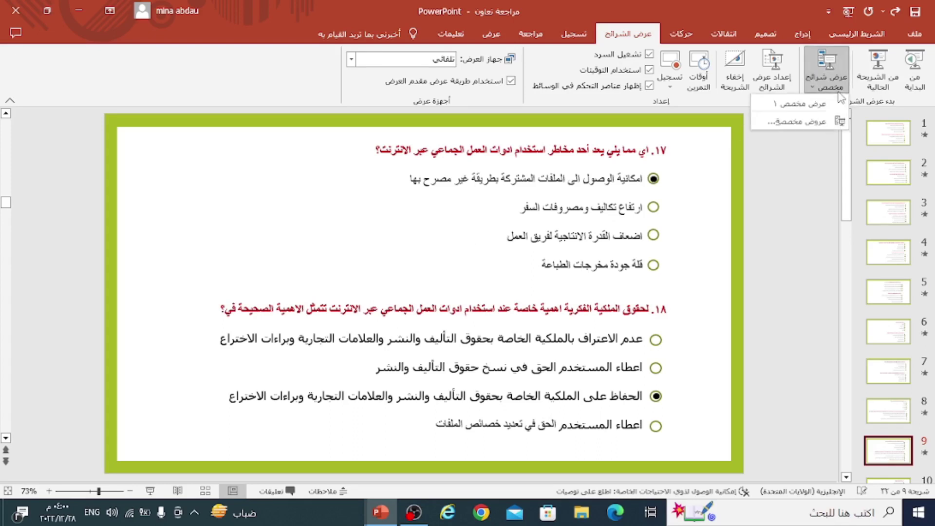
left_click(802, 121)
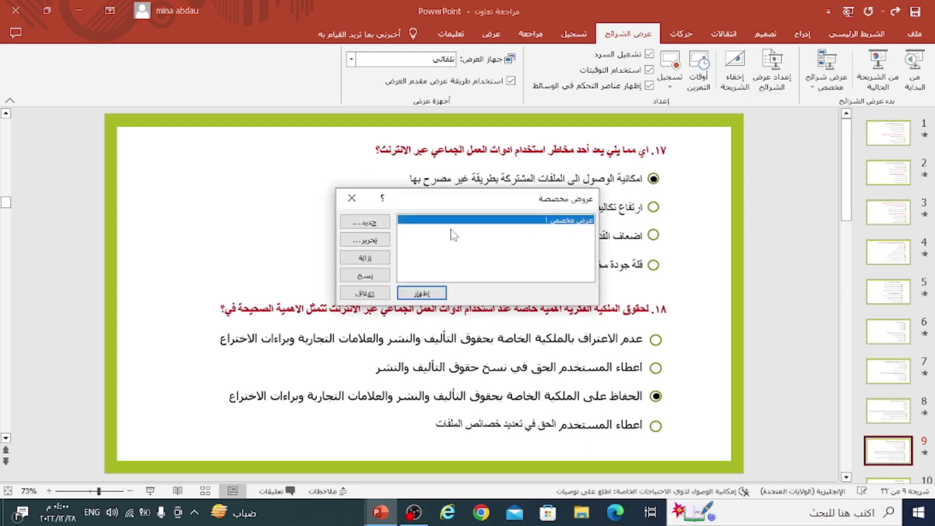
left_click(366, 261)
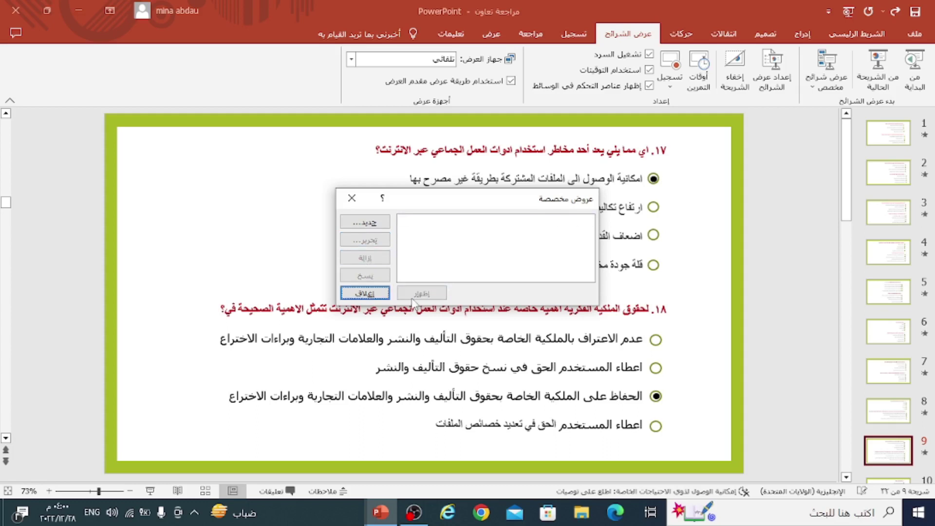
left_click(367, 292)
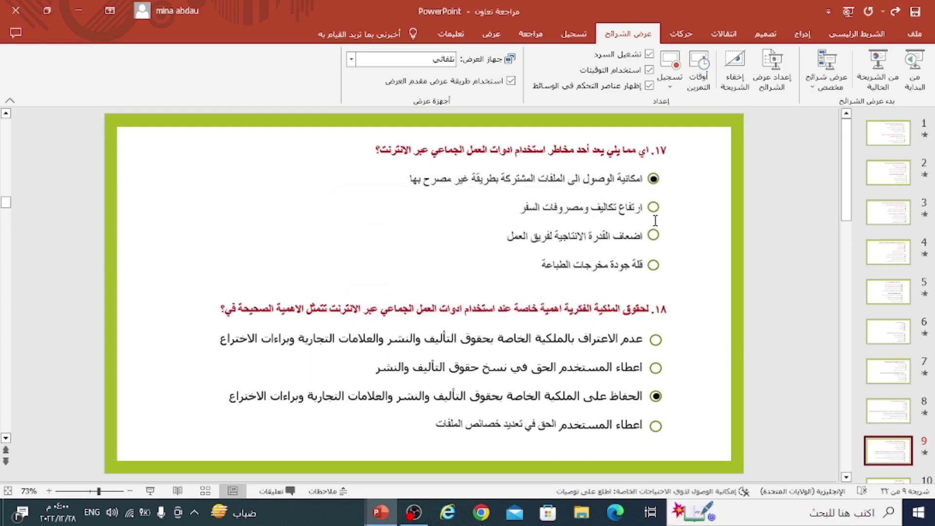
Type the speaker note 'sdfdsfgdsgssgdds' in slide 4's notes pane.
left_click(894, 152)
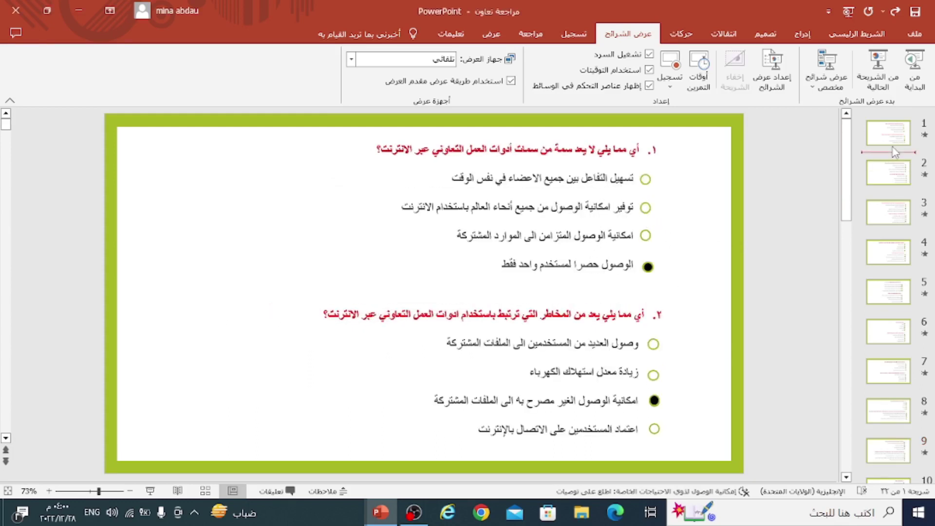
left_click(890, 258)
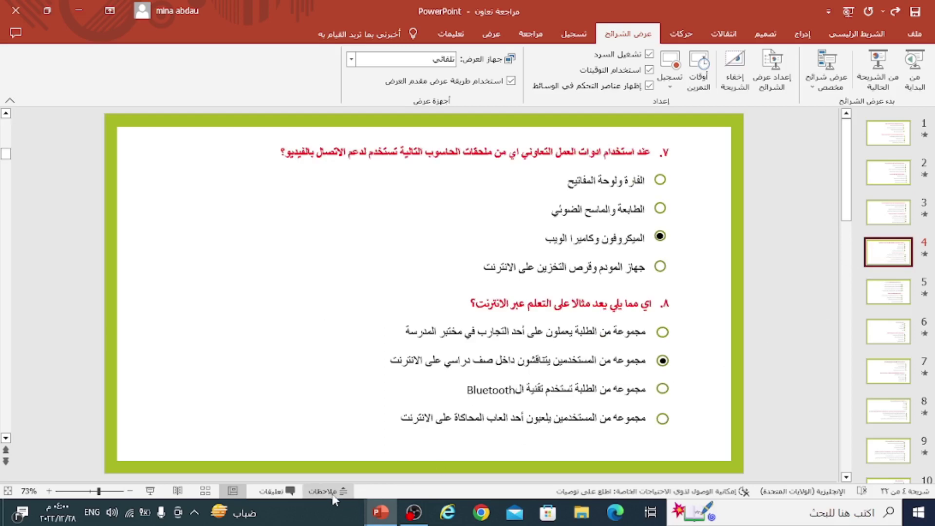
left_click(331, 491)
left_click(771, 466)
type("sdfdsfgdsgssgdds")
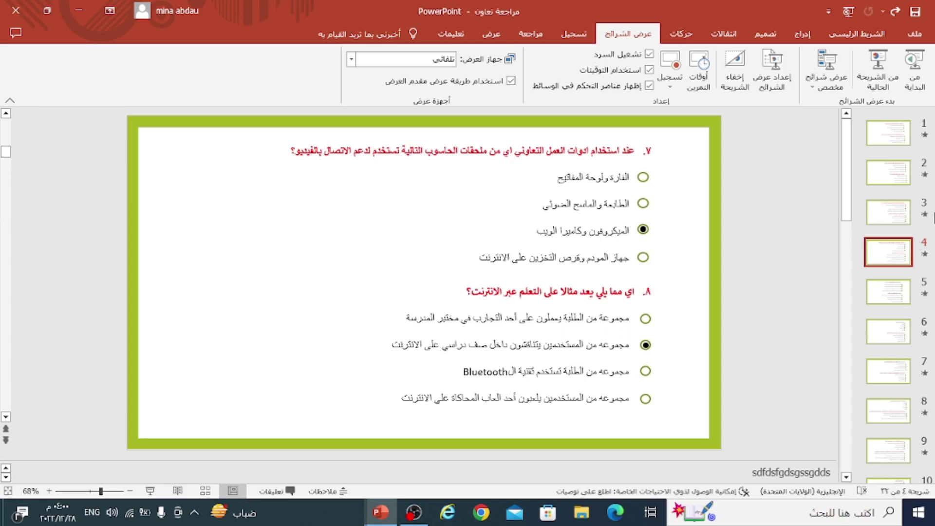
Preview slide 4 as a slide show, then go back to slide 1.
left_click(880, 75)
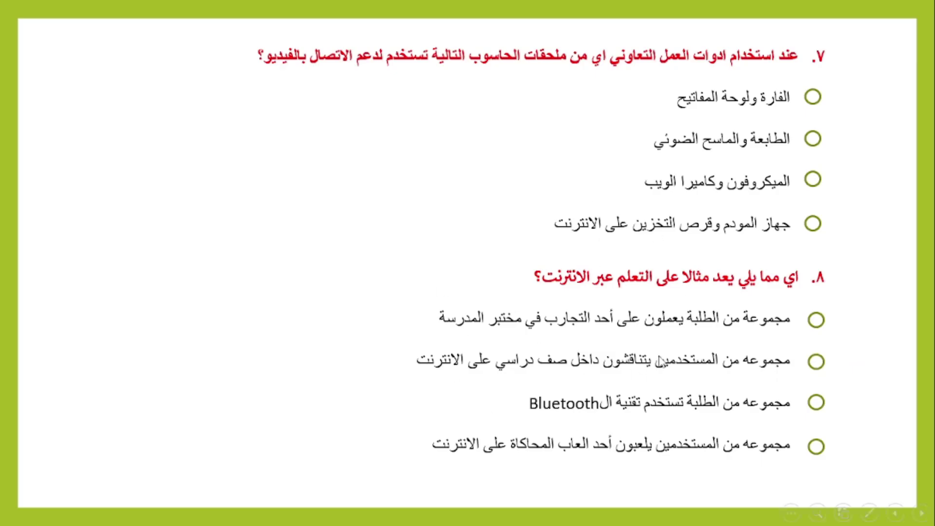
key("Escape")
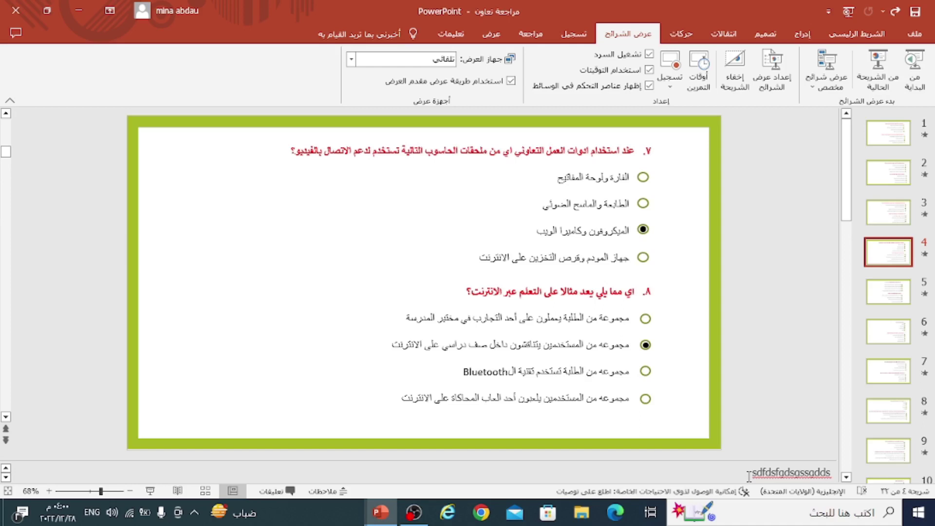
left_click(888, 132)
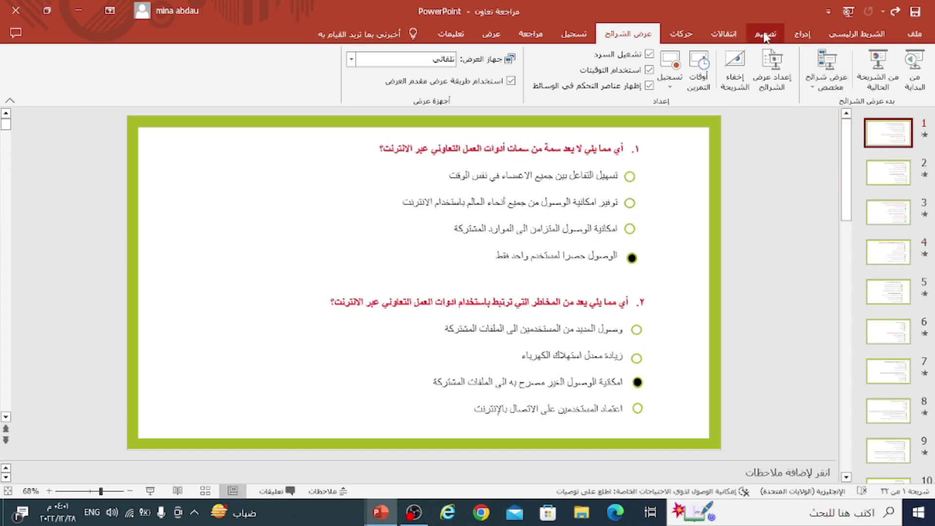
Apply the current transition to all slides, then close the quiz deck choosing Don't Save.
left_click(724, 34)
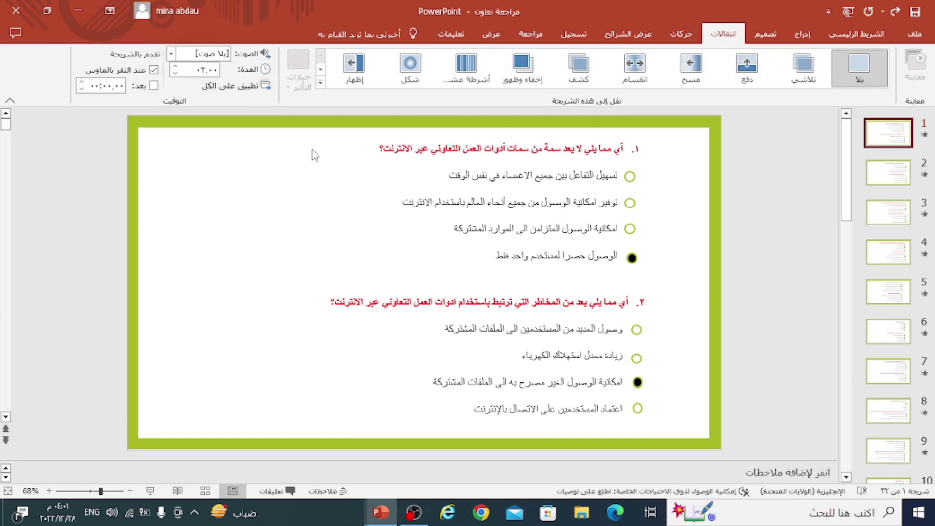
left_click(259, 87)
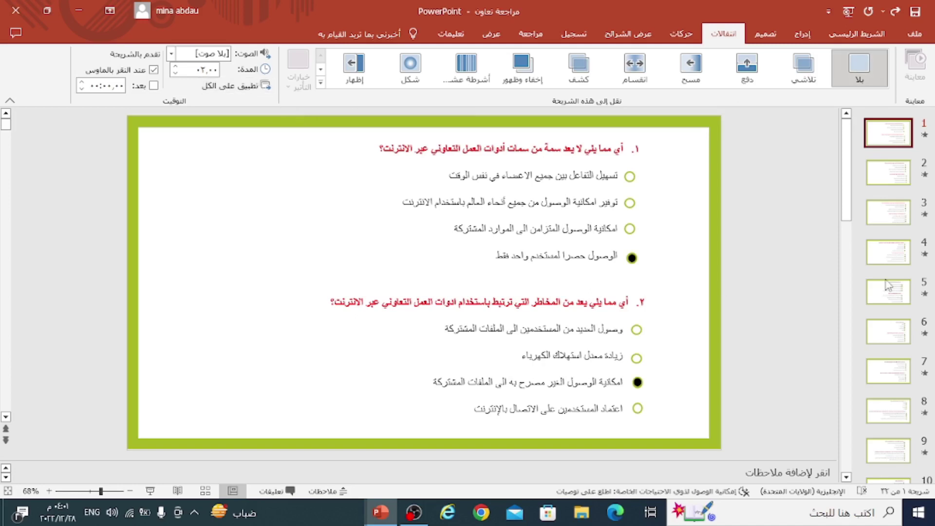
left_click(10, 8)
left_click(427, 287)
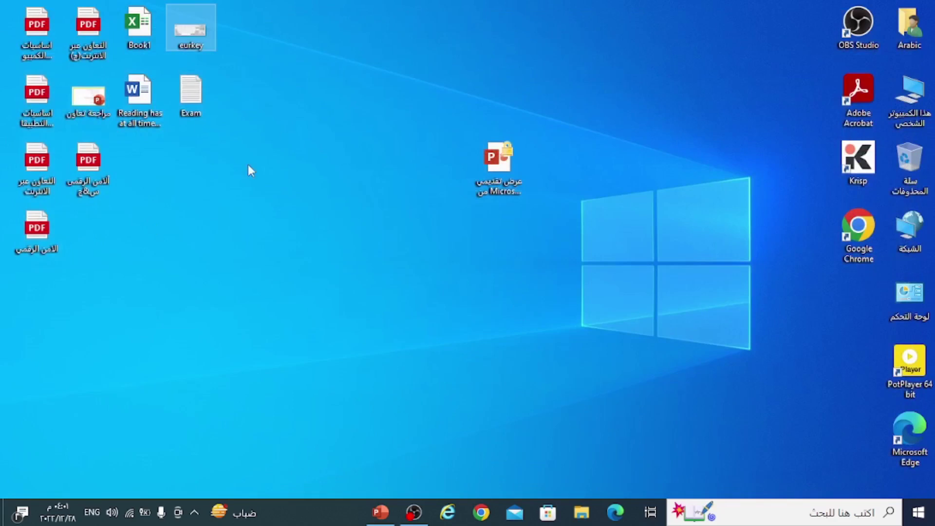
Open the icdl© presentation from the desktop and insert an 8 by 5 table on slide 2.
double_click(486, 168)
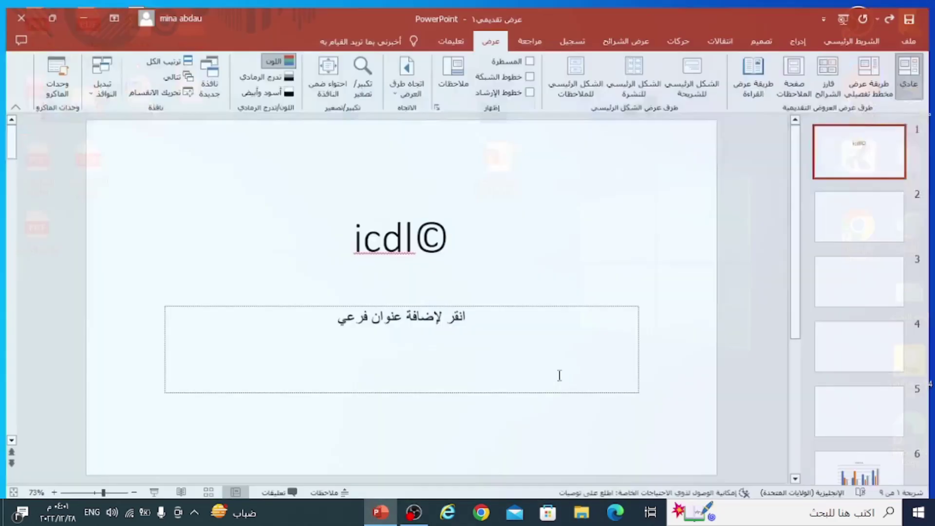
left_click(854, 207)
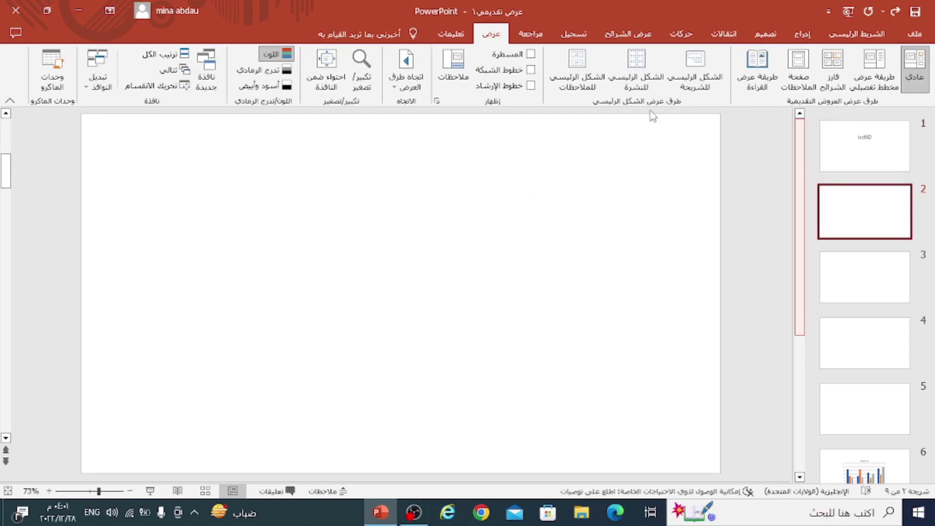
left_click(801, 34)
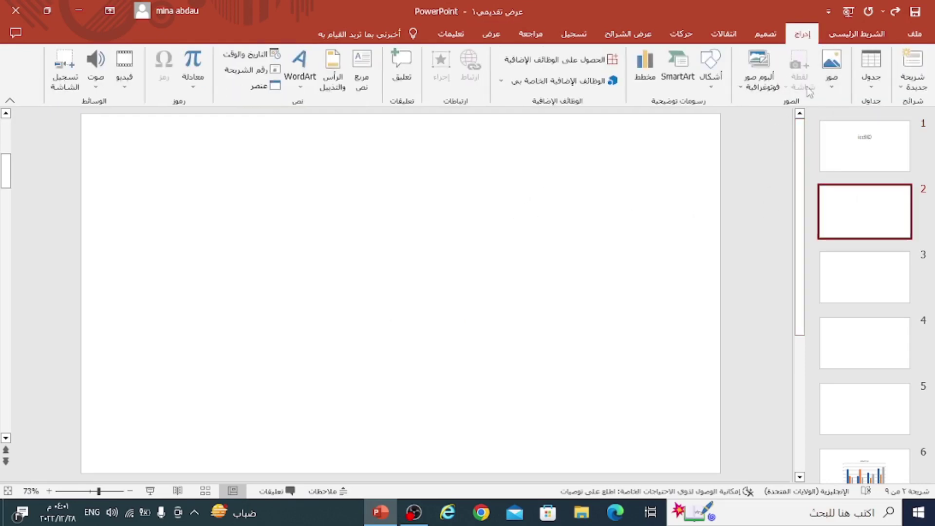
left_click(870, 73)
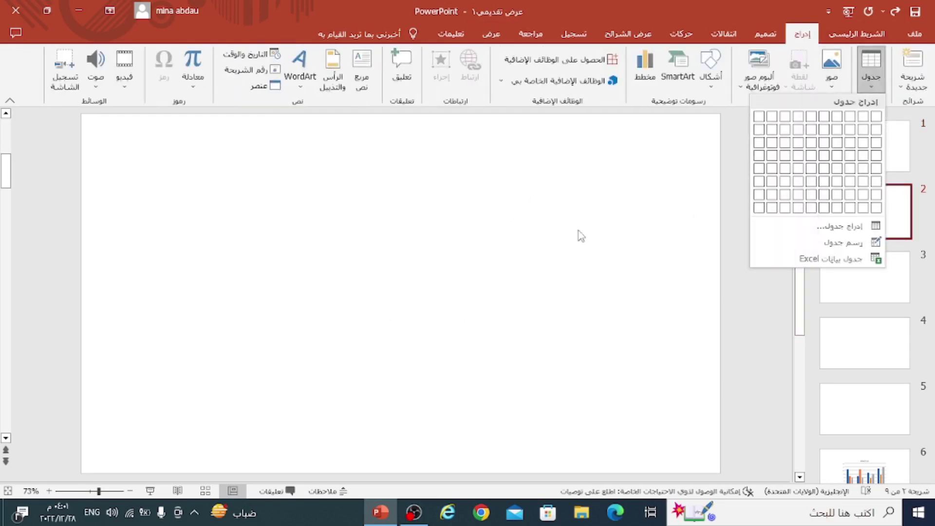
left_click(791, 176)
Move to blank slide 3 and bring up the Pictures source choices.
left_click(852, 292)
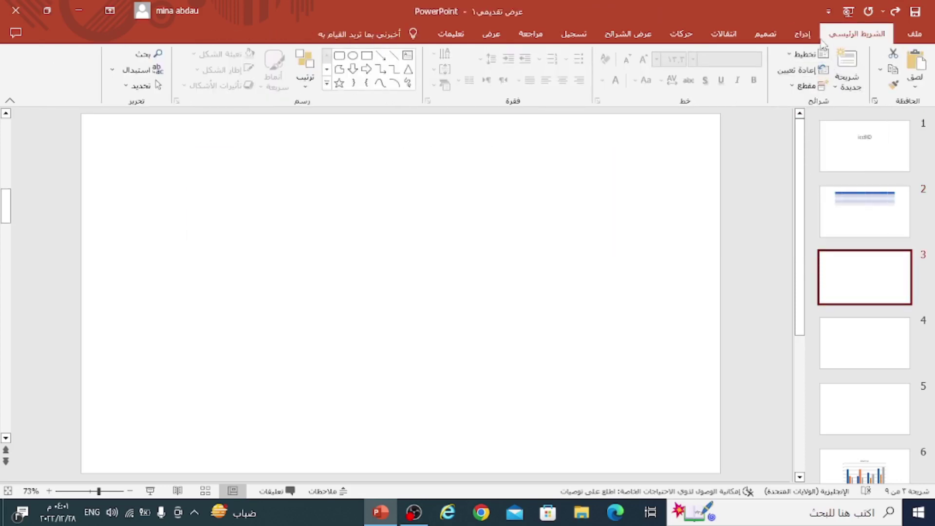
left_click(802, 33)
left_click(831, 71)
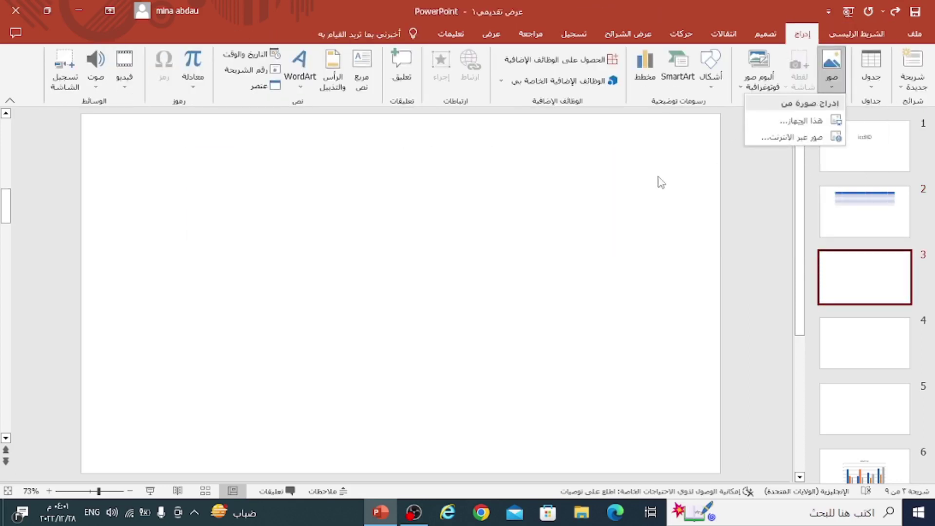
Insert the eurkey picture from the Desktop folder onto slide 3.
left_click(799, 120)
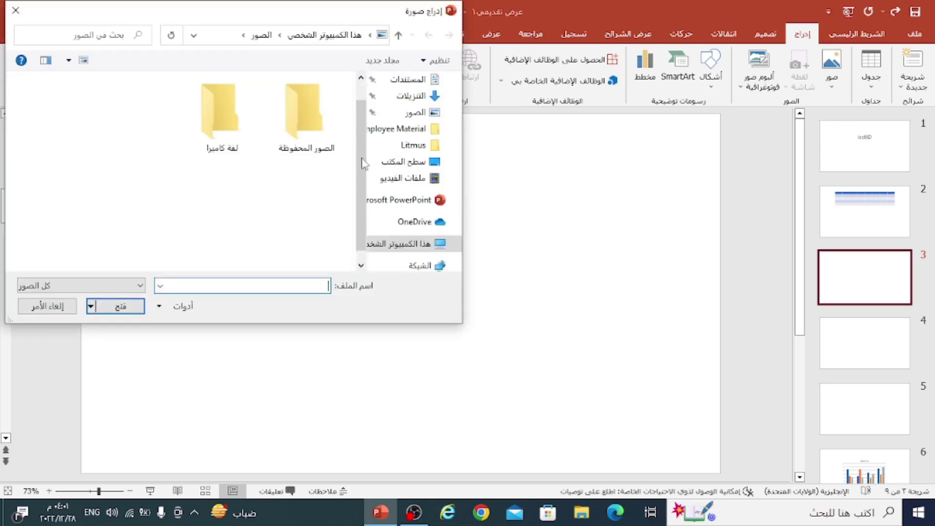
scroll(415, 100, "up", 1)
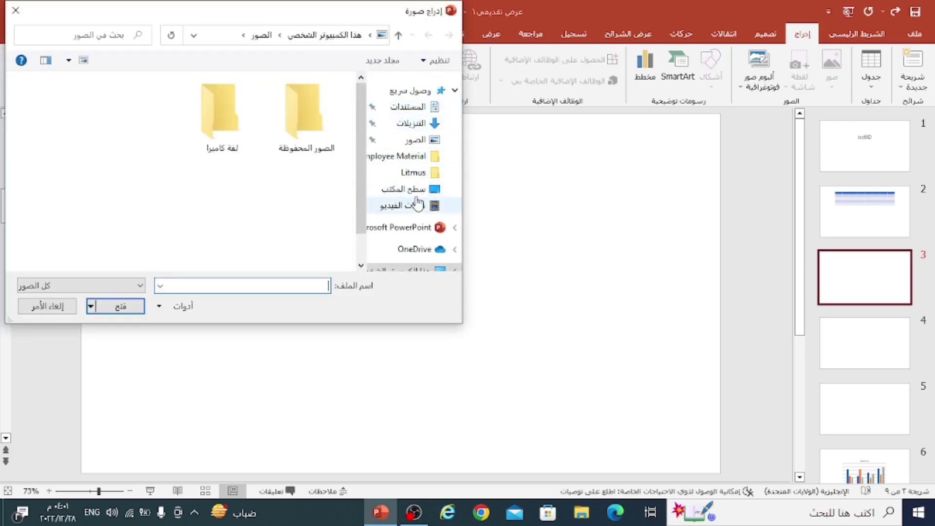
left_click(414, 189)
left_click(307, 129)
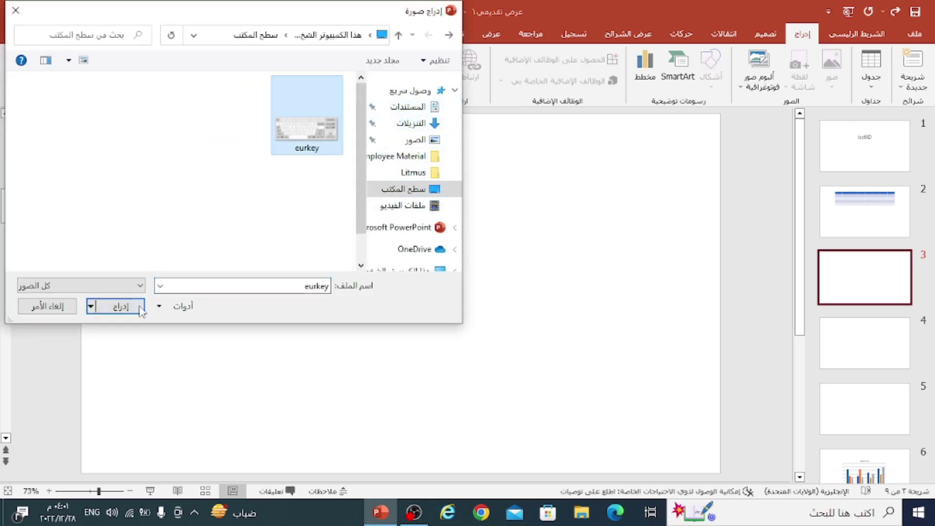
left_click(140, 308)
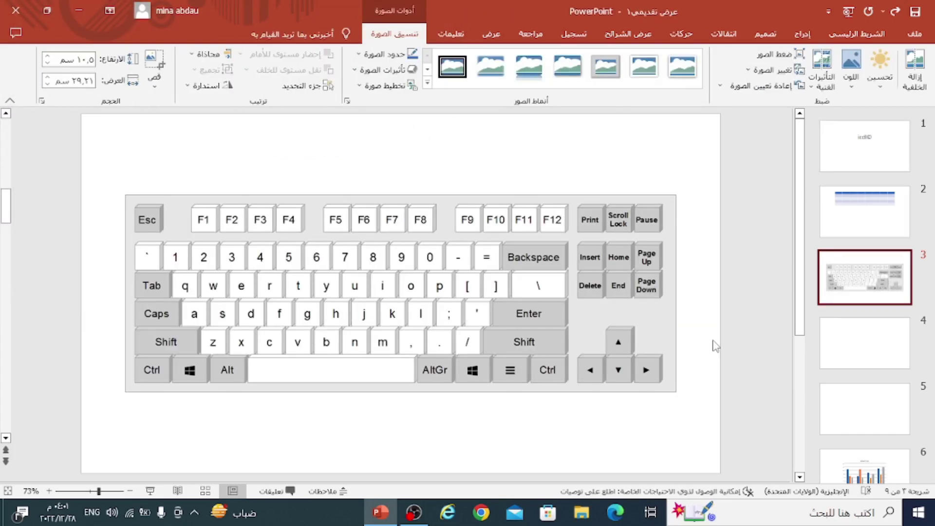
Preview the slideshow, exit it, and return to slide 1.
key("F5")
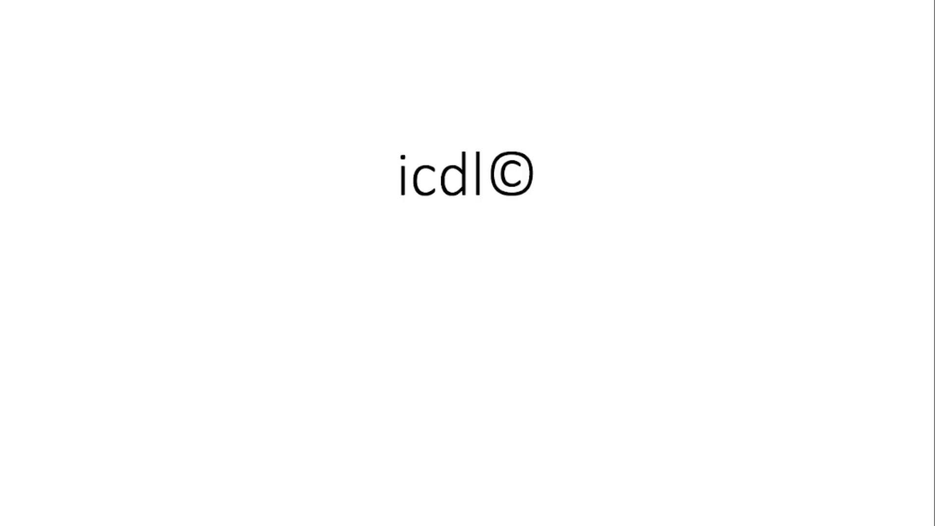
key("Right")
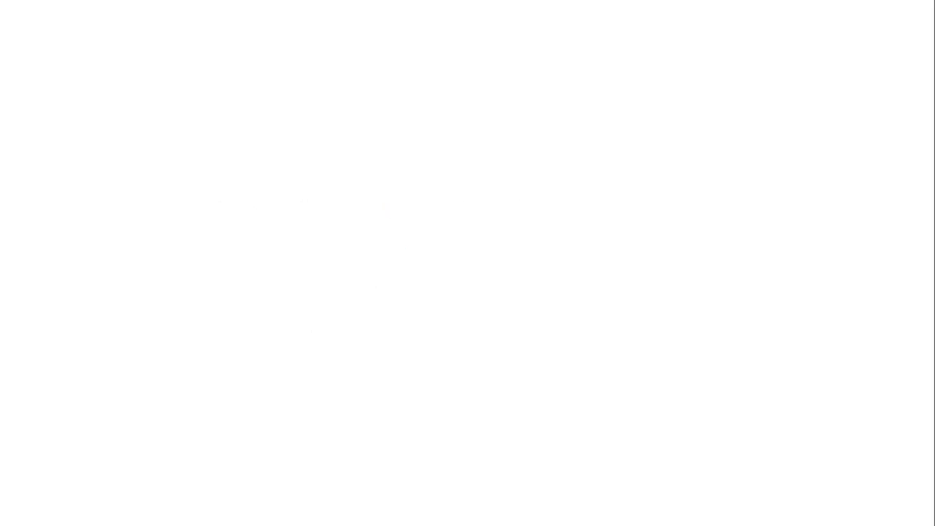
key("Escape")
key("Home")
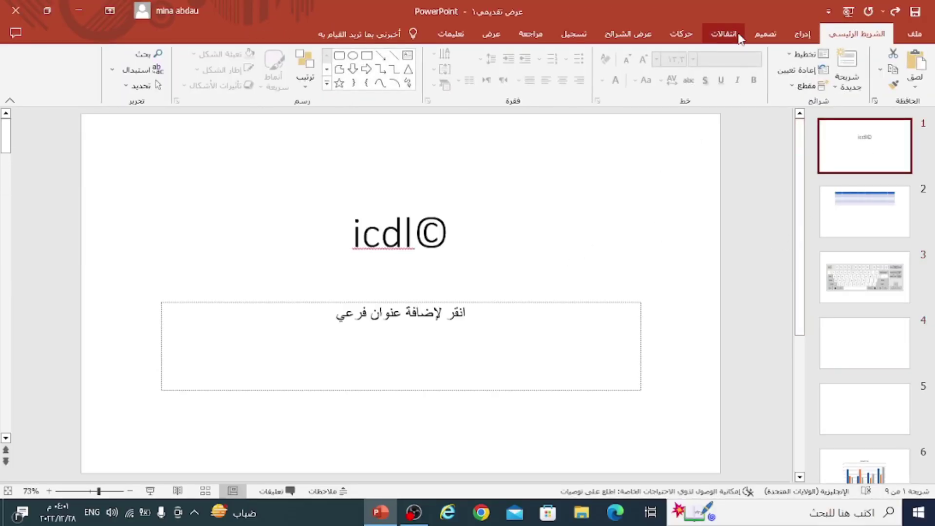
Apply Split to slide 1, Wipe to slide 2 and Reveal to slide 3.
left_click(737, 35)
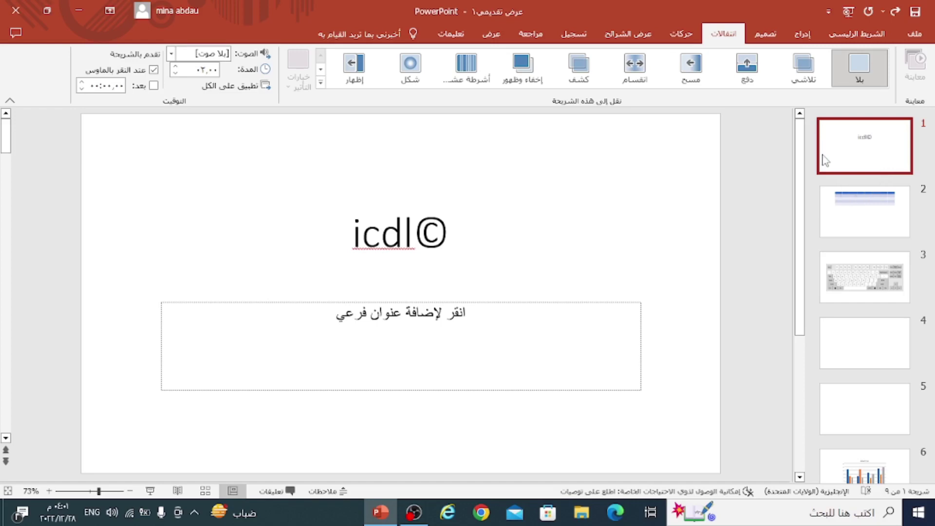
left_click(639, 82)
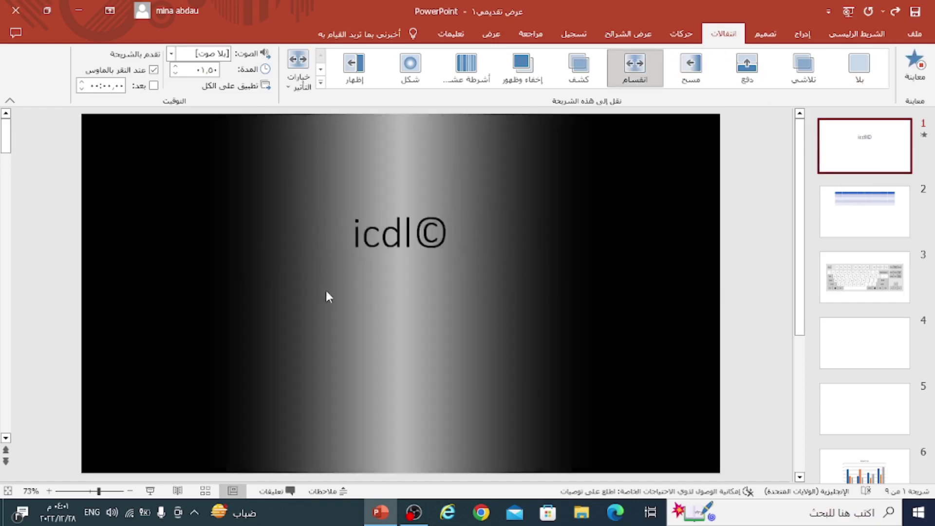
left_click(892, 202)
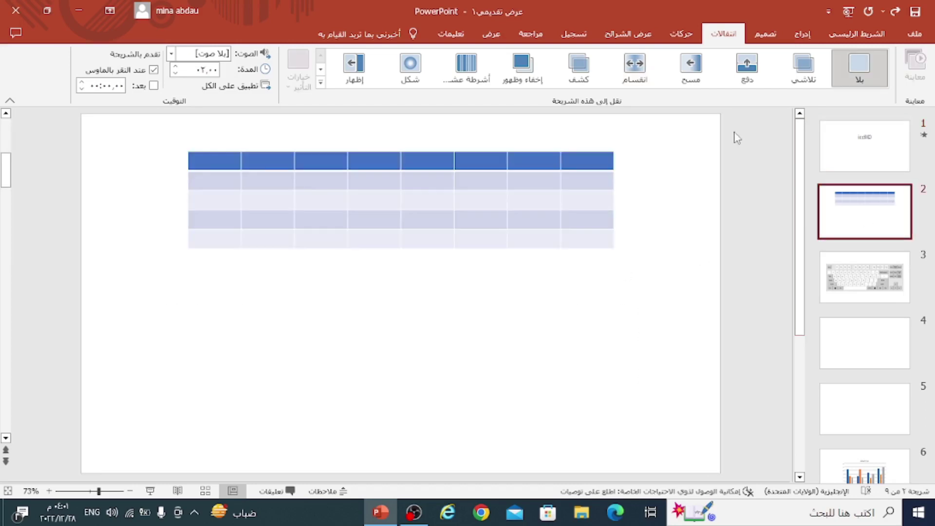
left_click(691, 68)
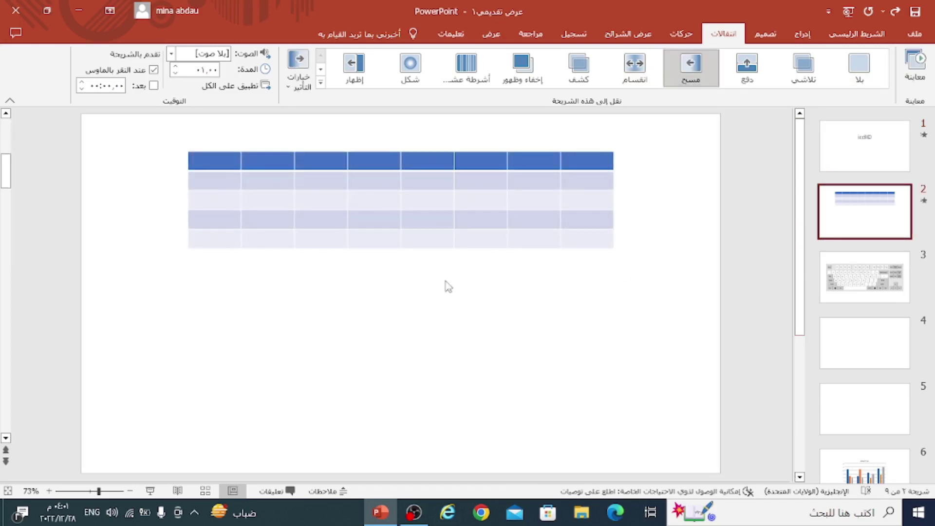
left_click(857, 277)
left_click(578, 68)
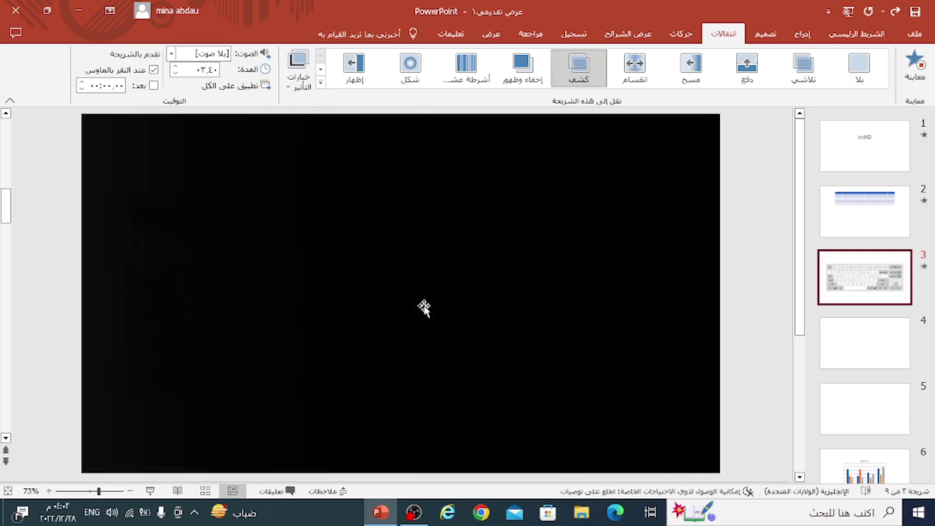
Play the slideshow from slide 1 to check the transitions, then exit.
key("F5")
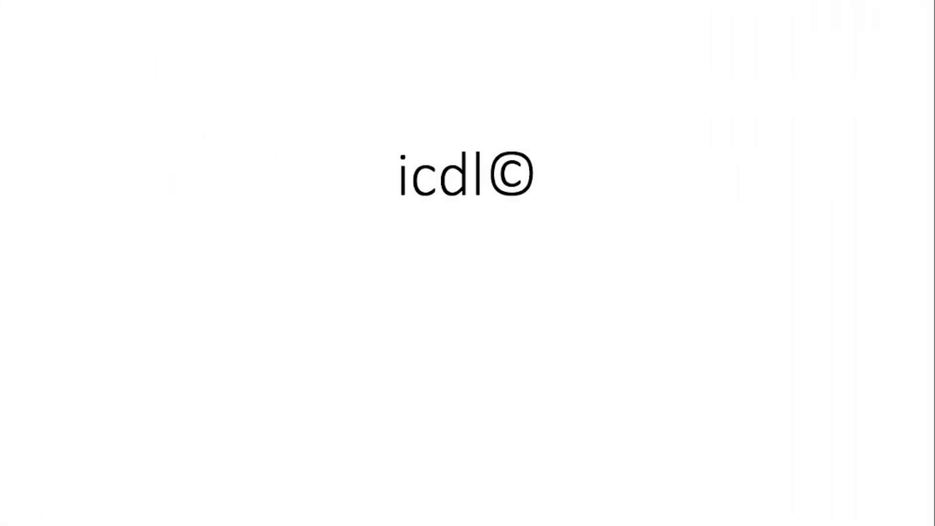
key("space")
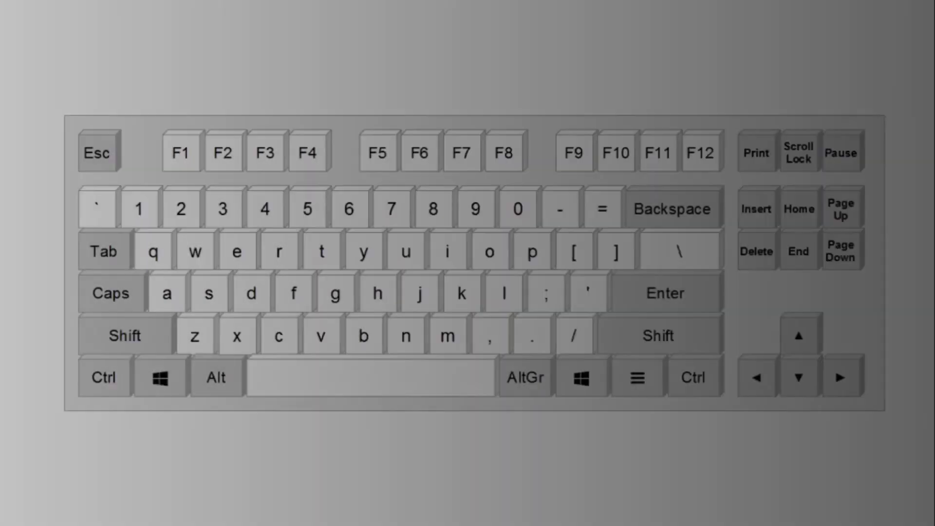
key("Escape")
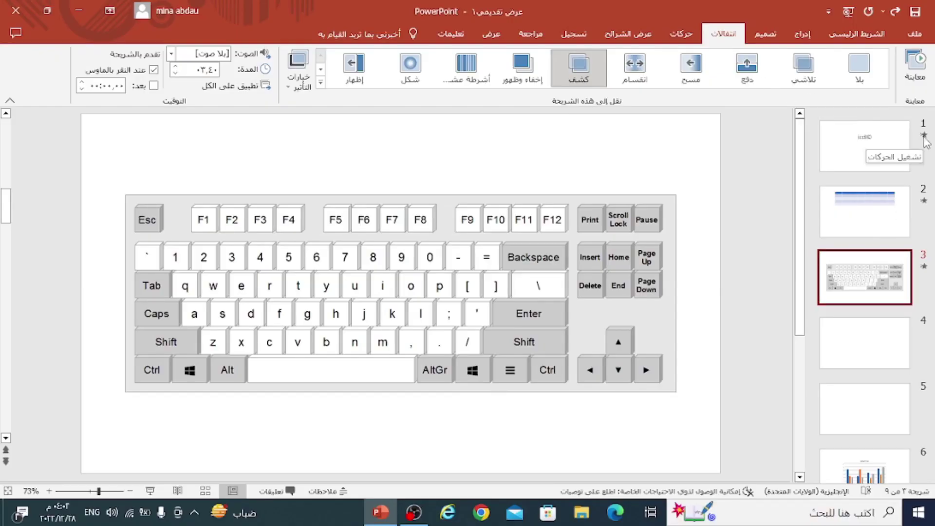
Remove slide 1's transition and give slide 4 the Reveal transition.
left_click(915, 154)
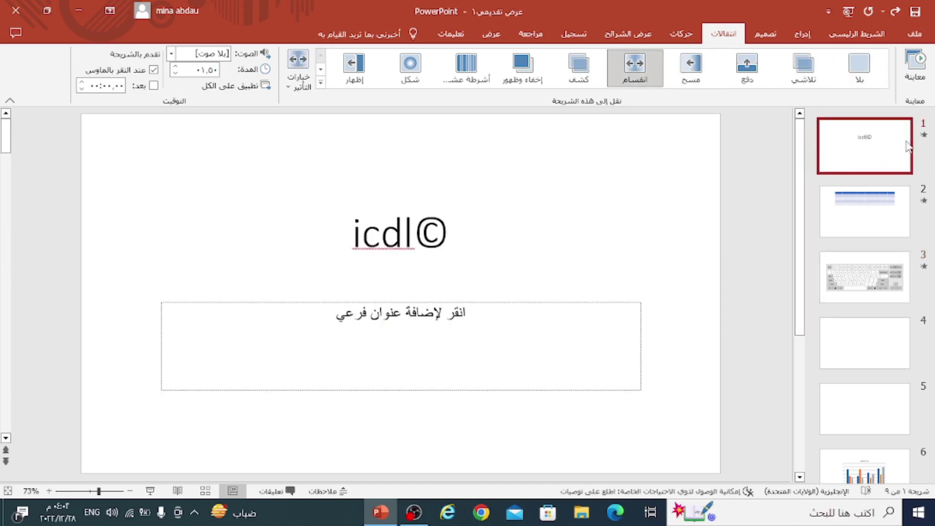
left_click(860, 65)
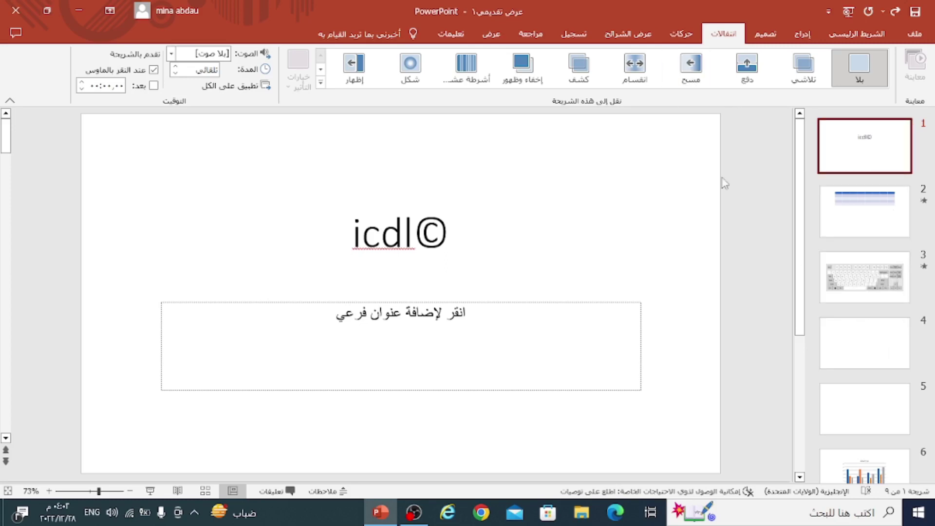
left_click(851, 332)
left_click(578, 68)
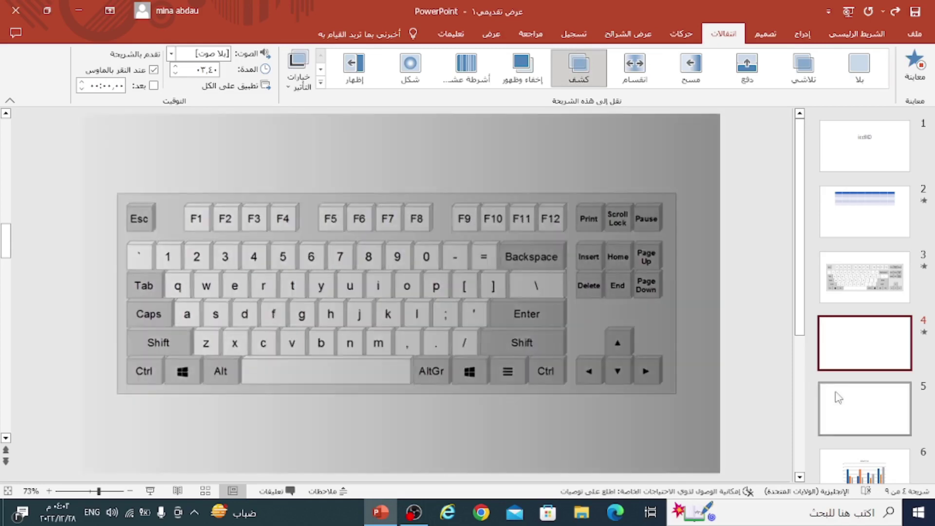
Try Random Bars on slide 5, switch it to Split, and apply Split to all slides.
left_click(837, 397)
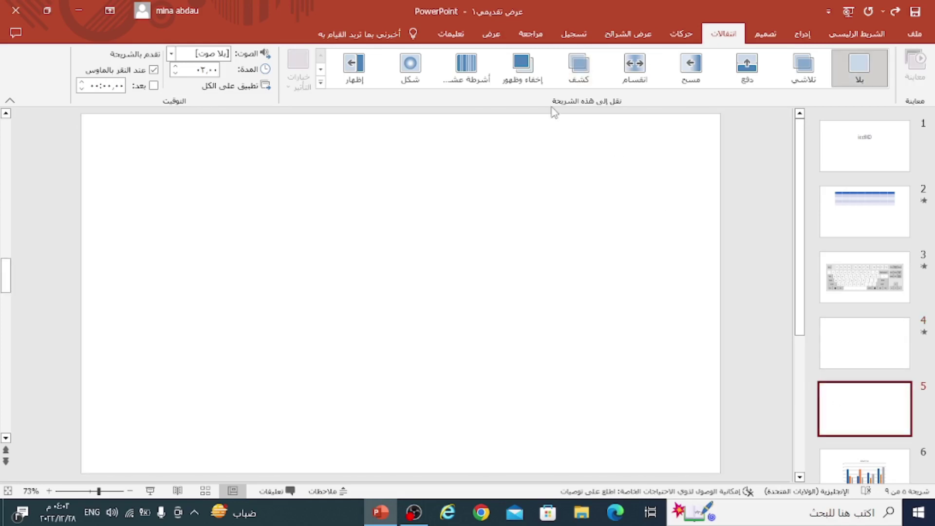
left_click(466, 68)
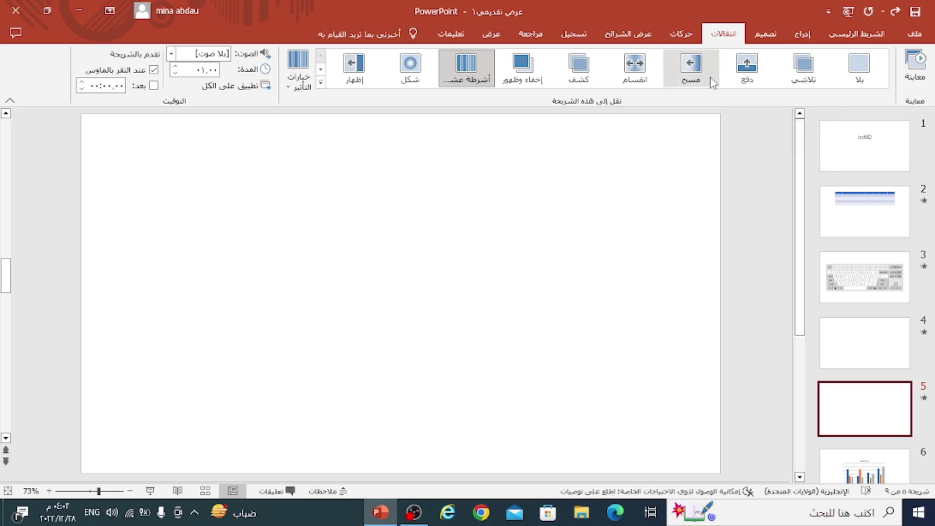
left_click(634, 68)
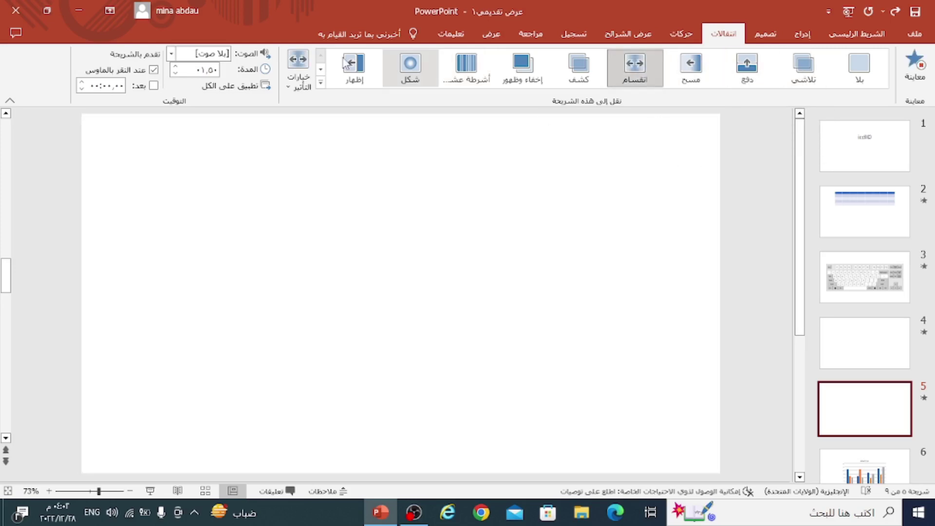
left_click(236, 86)
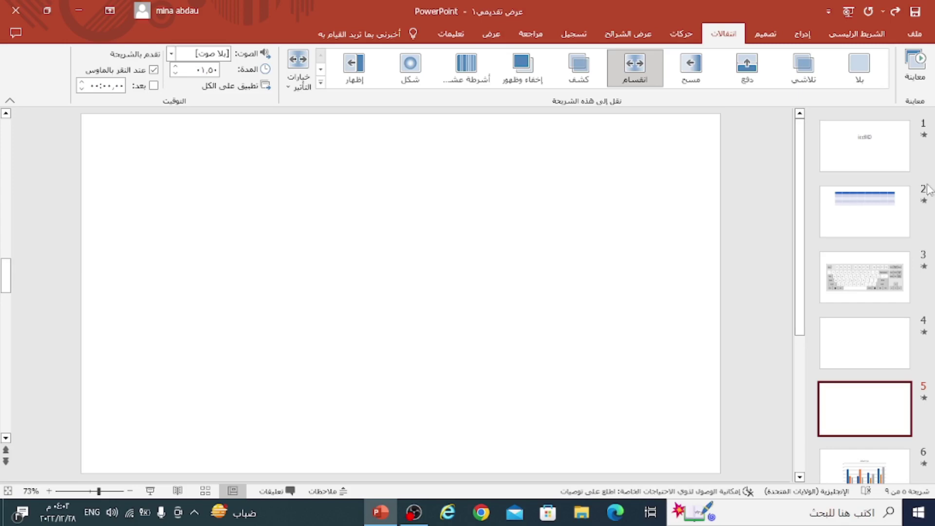
scroll(925, 190, "down", 5)
scroll(915, 161, "up", 3)
scroll(908, 137, "up", 2)
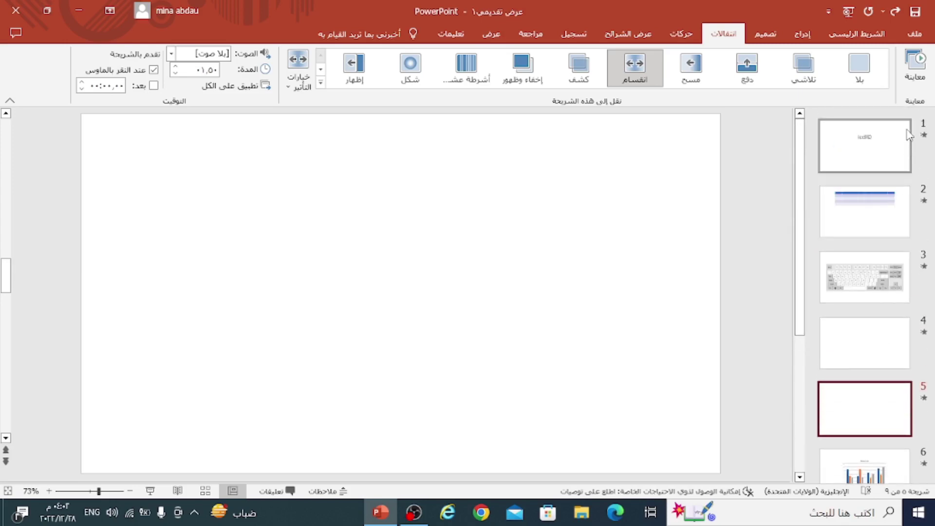
Run the slideshow through slides 1–4, then set transitions to None on every slide.
key("F5")
key("Right")
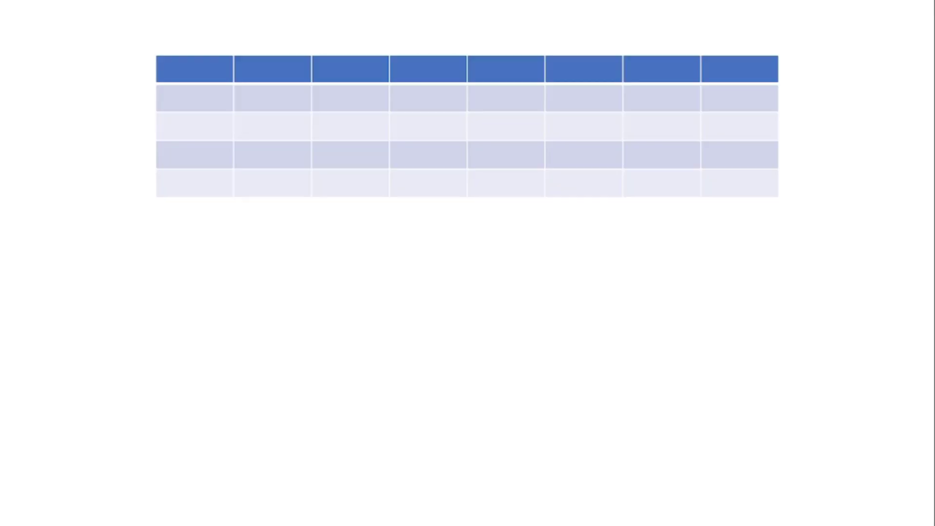
key("Right")
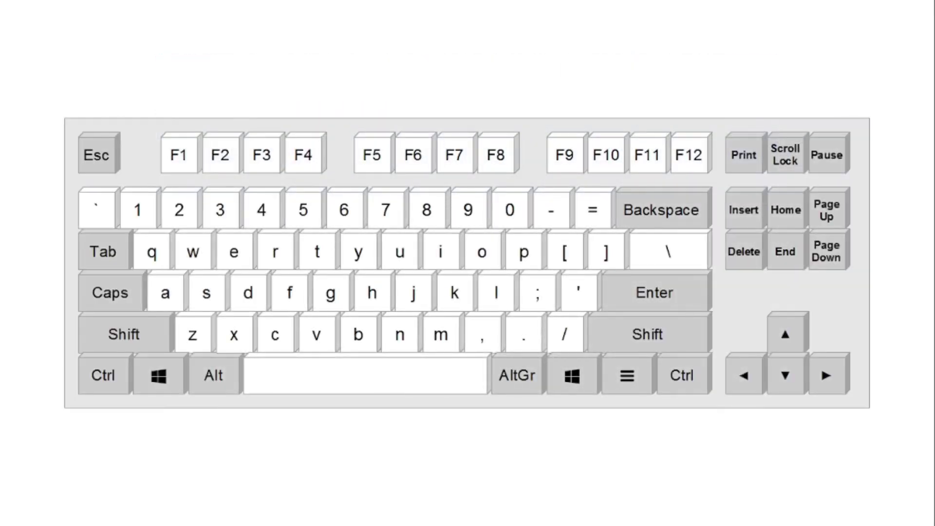
key("Right")
key("Escape")
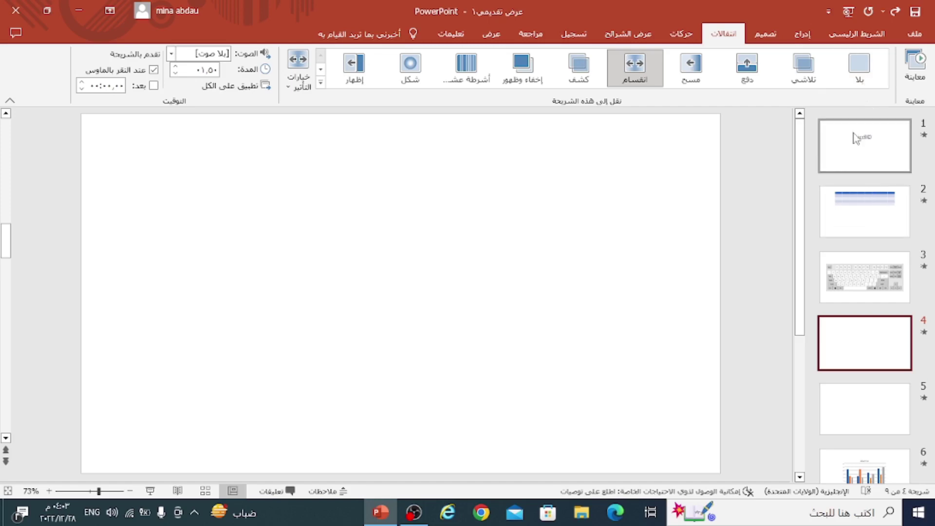
left_click(859, 68)
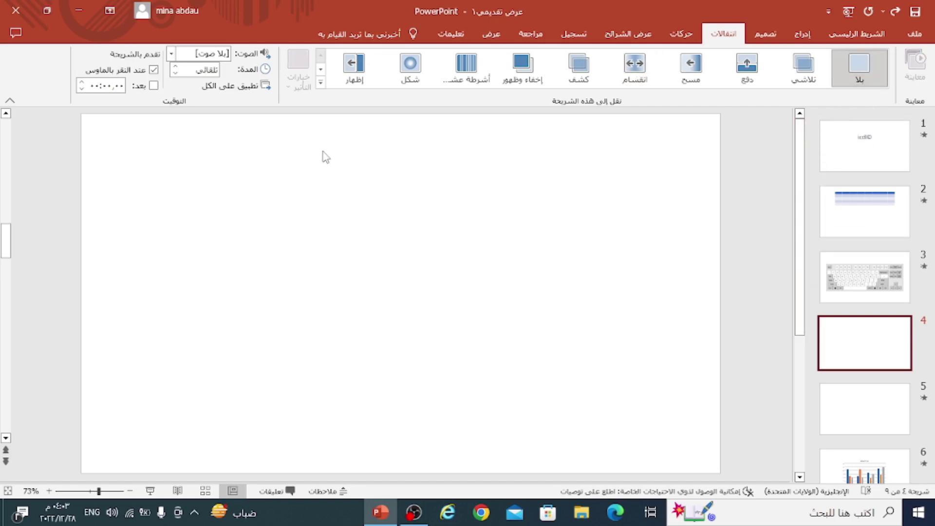
left_click(255, 83)
Type 'xfbfbx' into slide 1's empty subtitle placeholder.
left_click(681, 34)
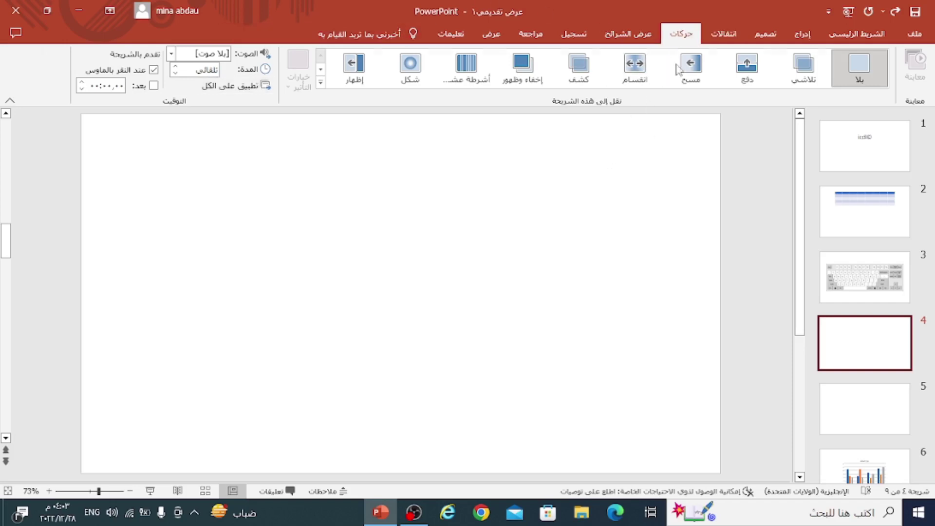
left_click(852, 168)
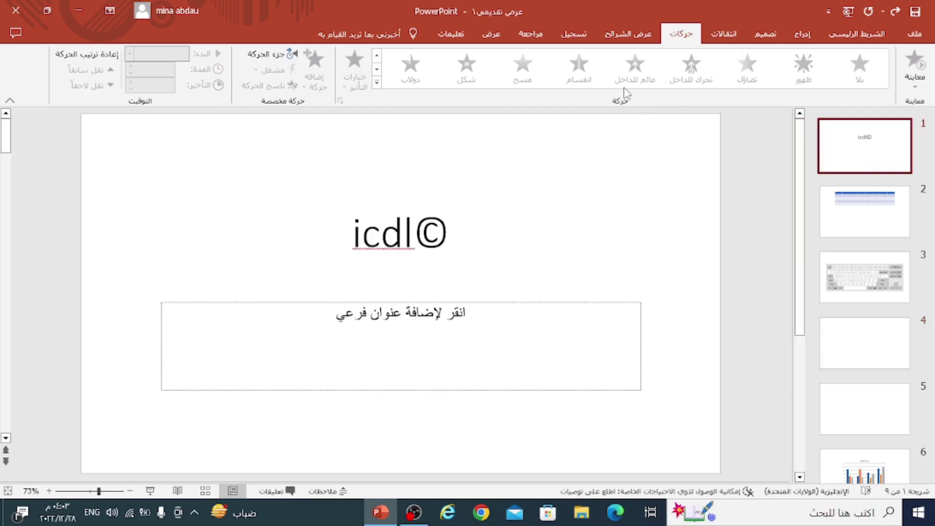
left_click(547, 333)
type("xfbfbx")
Give the icdl© title a Split entrance animation, then the subtitle a Wipe.
left_click(557, 229)
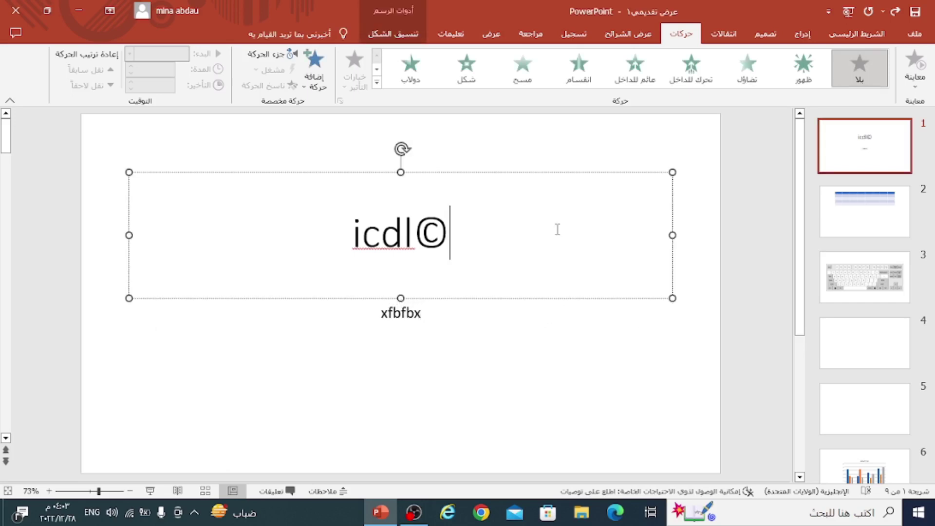
left_click(698, 260)
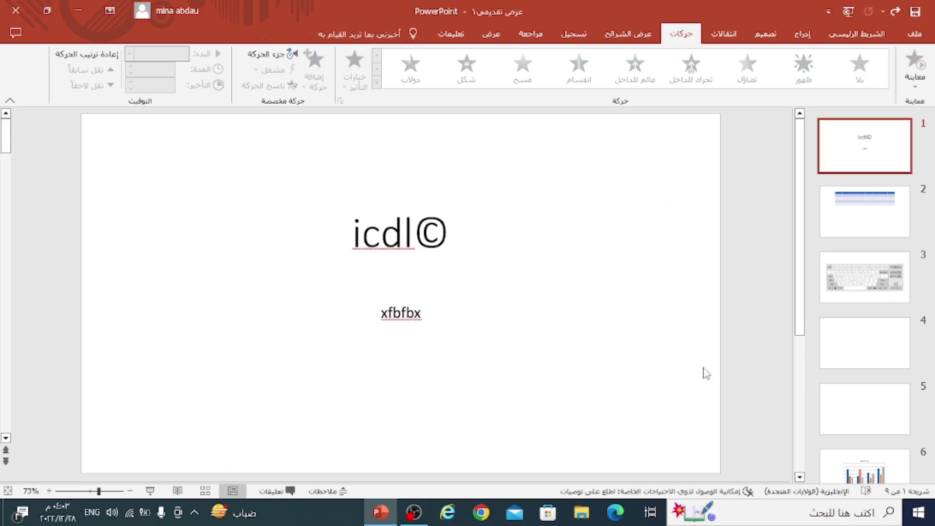
left_click(432, 229)
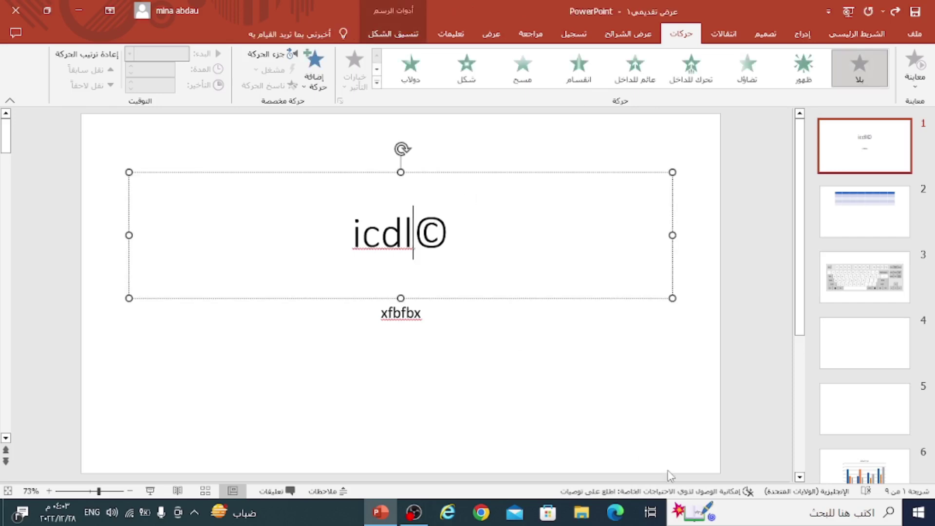
left_click(576, 77)
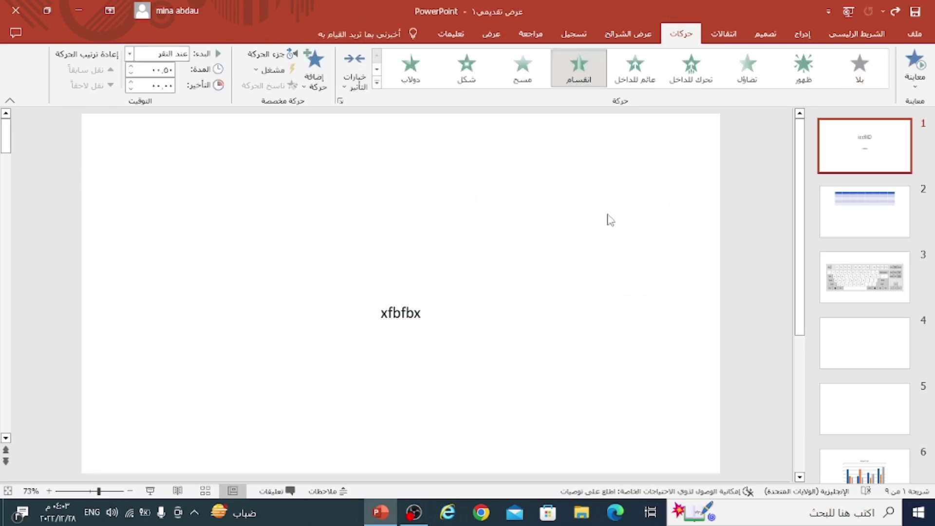
left_click(396, 310)
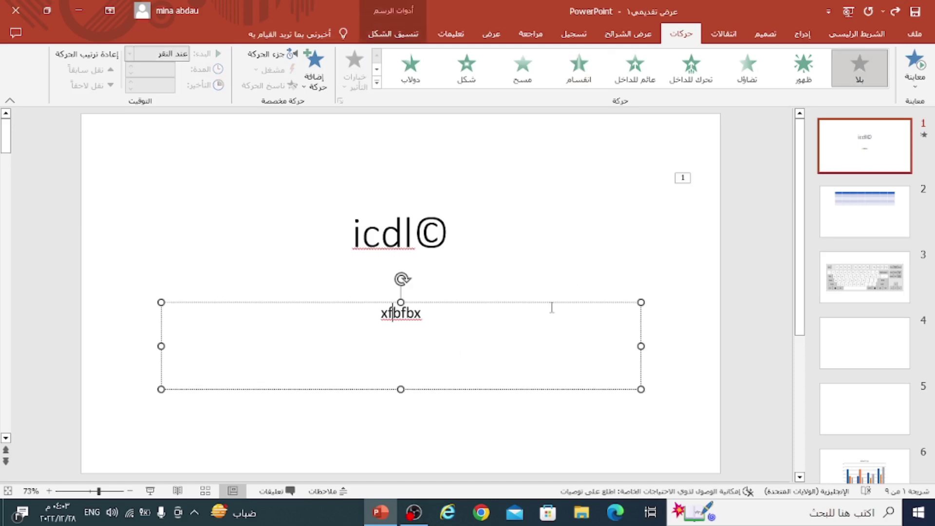
left_click(532, 76)
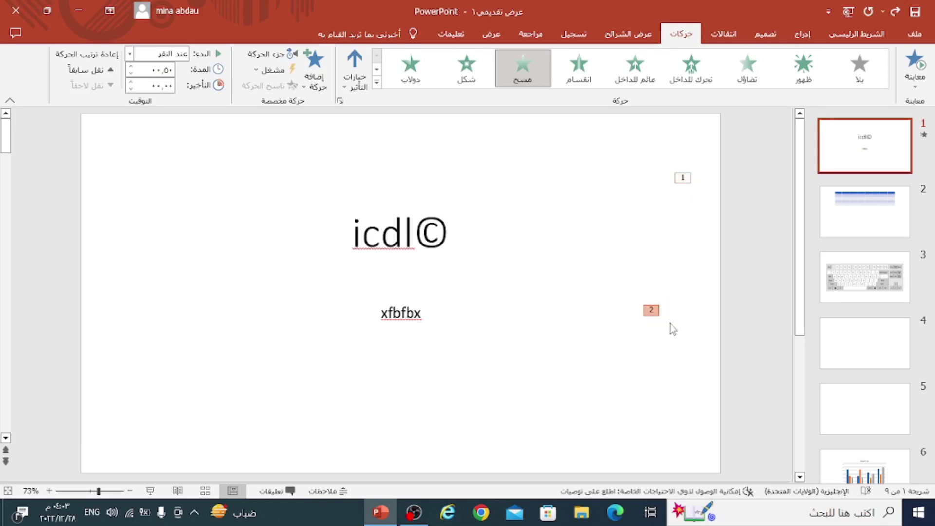
Preview slide 1's title and subtitle animations in the slide show, then exit.
key("F5")
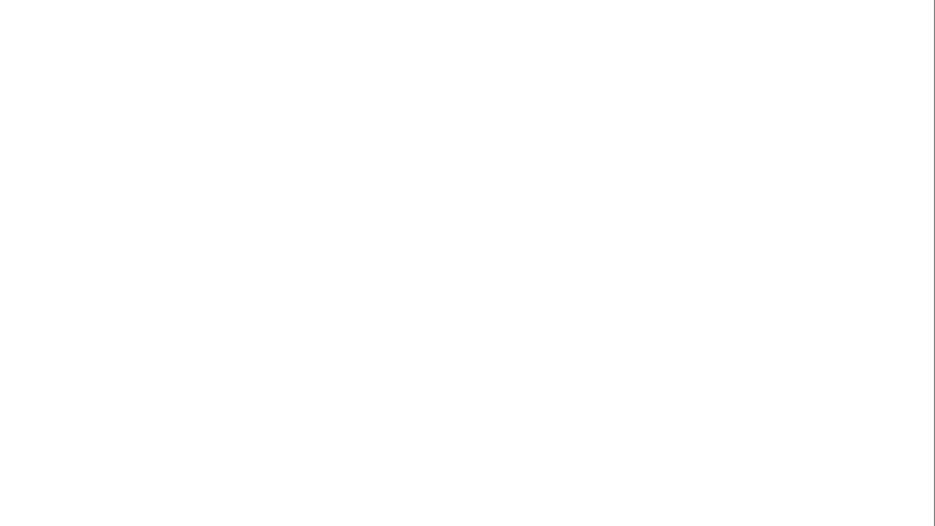
key("space")
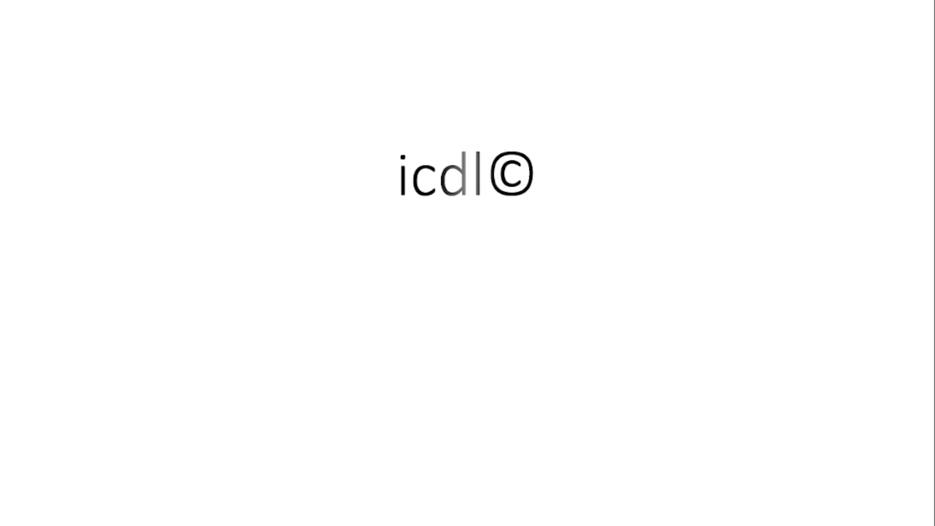
key("space")
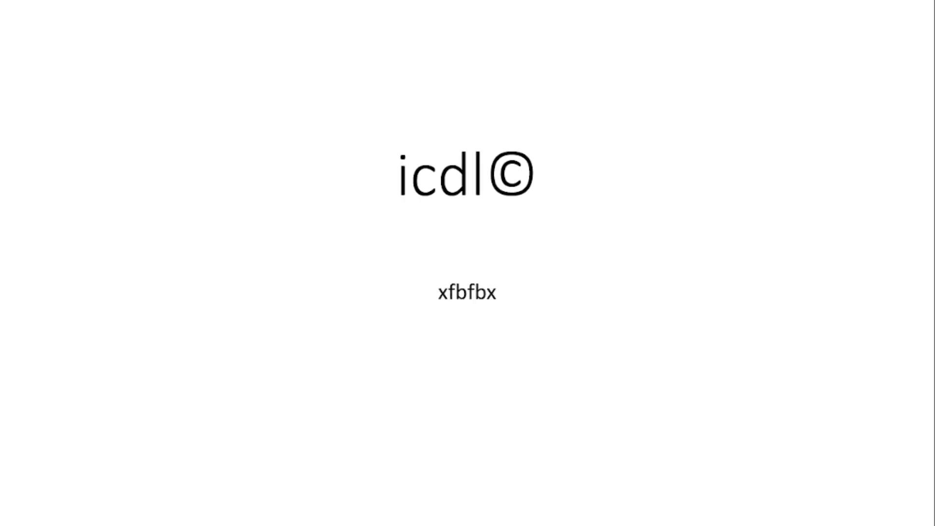
key("Escape")
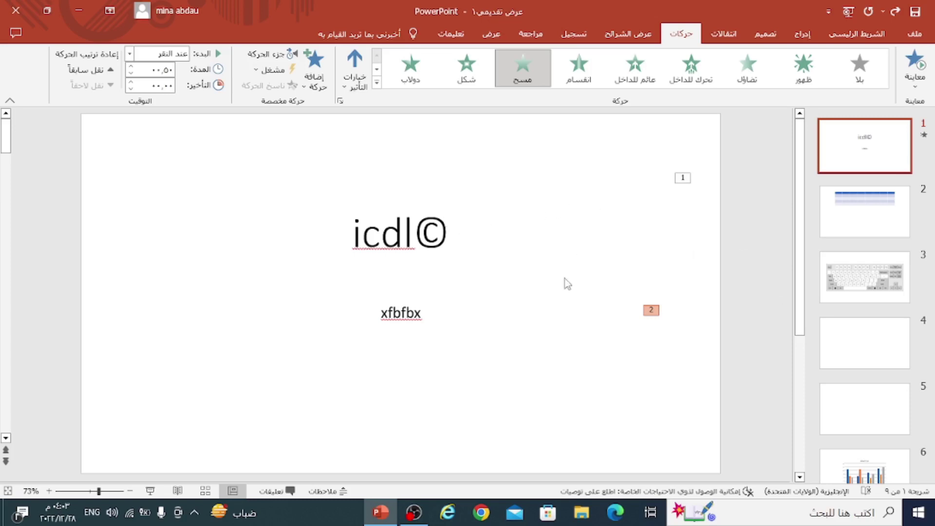
Clear the subtitle's animation, then give the subtitle Split and the icdl© title Shape.
left_click(413, 228)
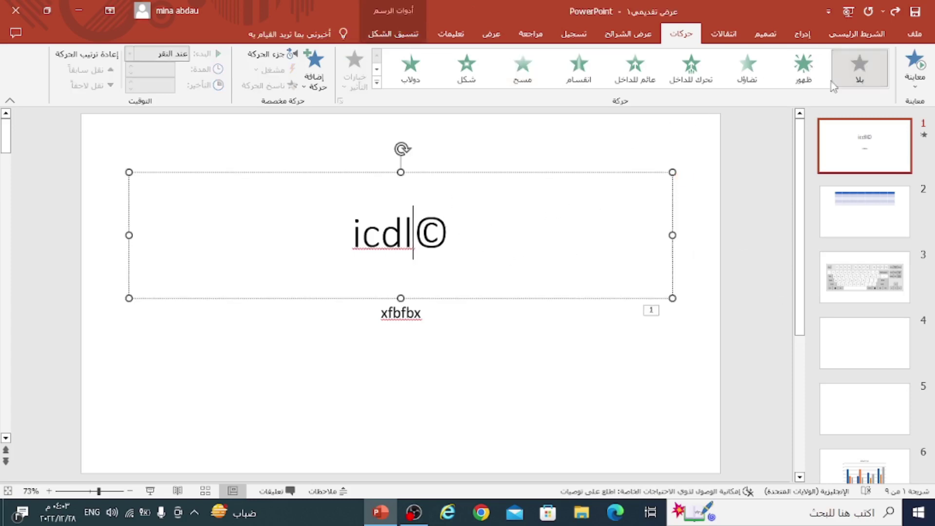
left_click(420, 311)
left_click(874, 81)
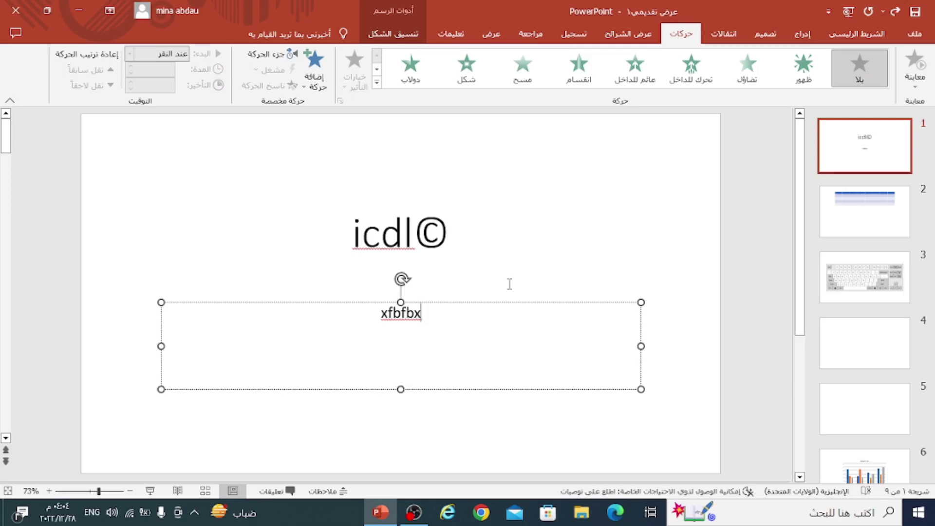
left_click(491, 262)
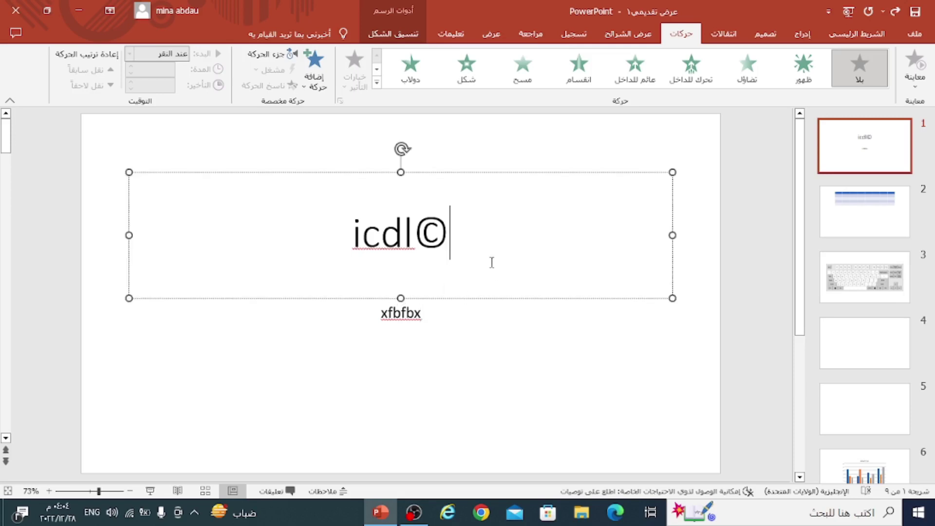
left_click(405, 313)
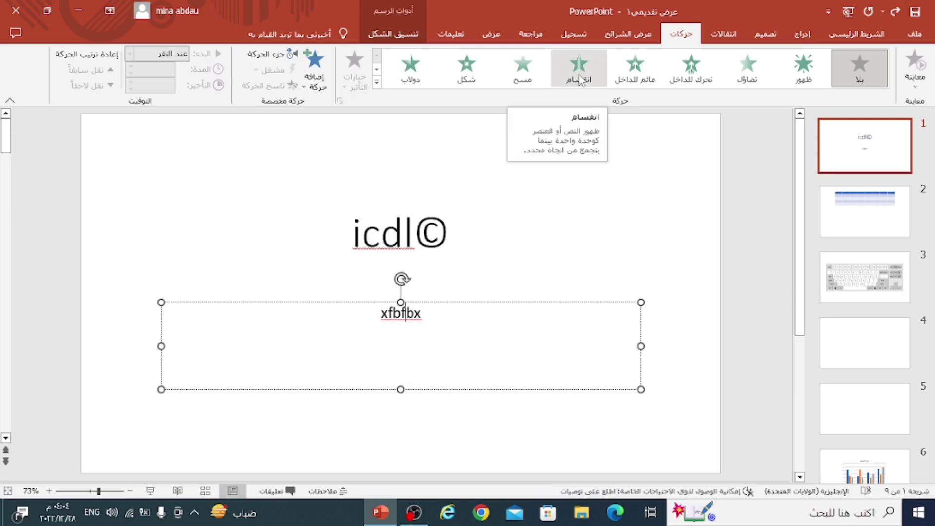
left_click(577, 83)
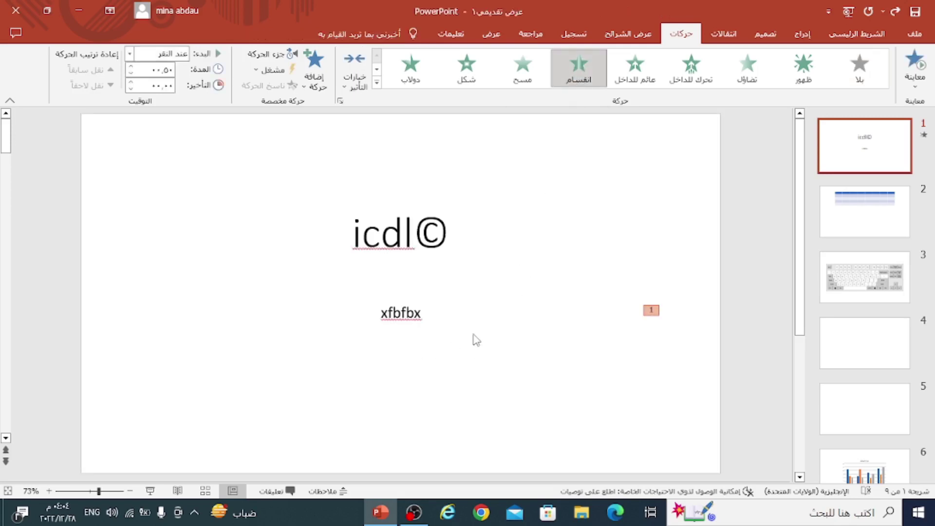
left_click(632, 204)
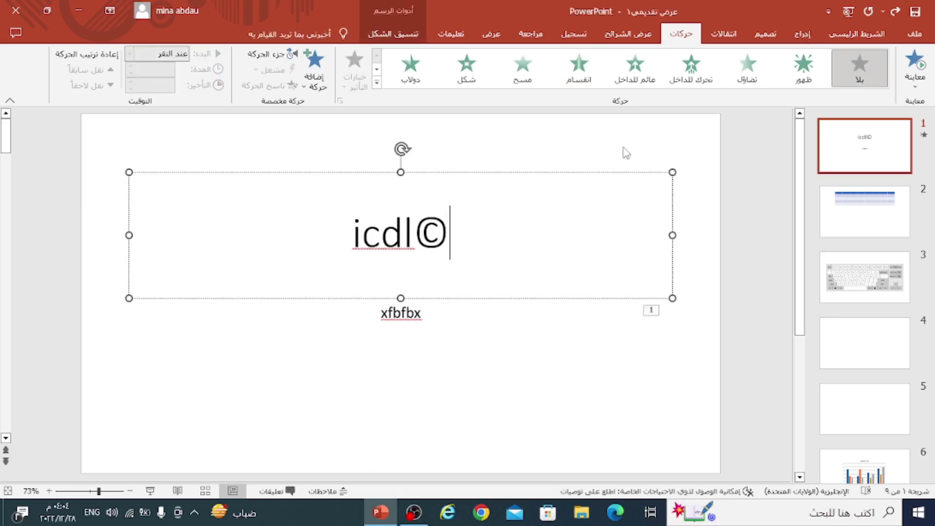
left_click(477, 78)
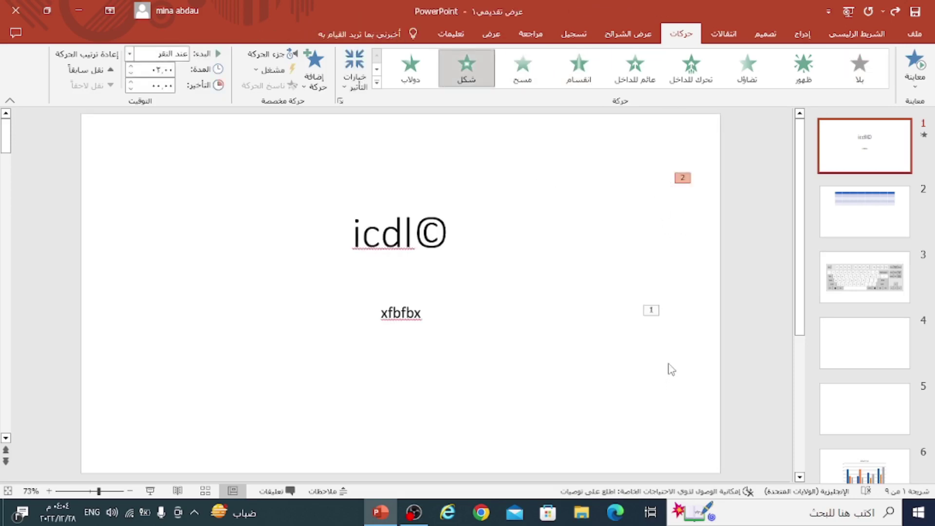
key("F5")
key("space")
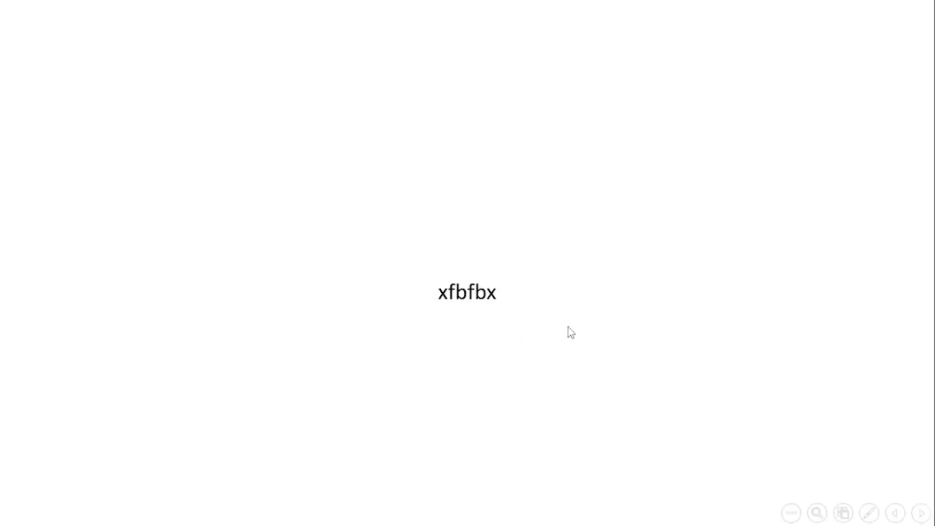
key("space")
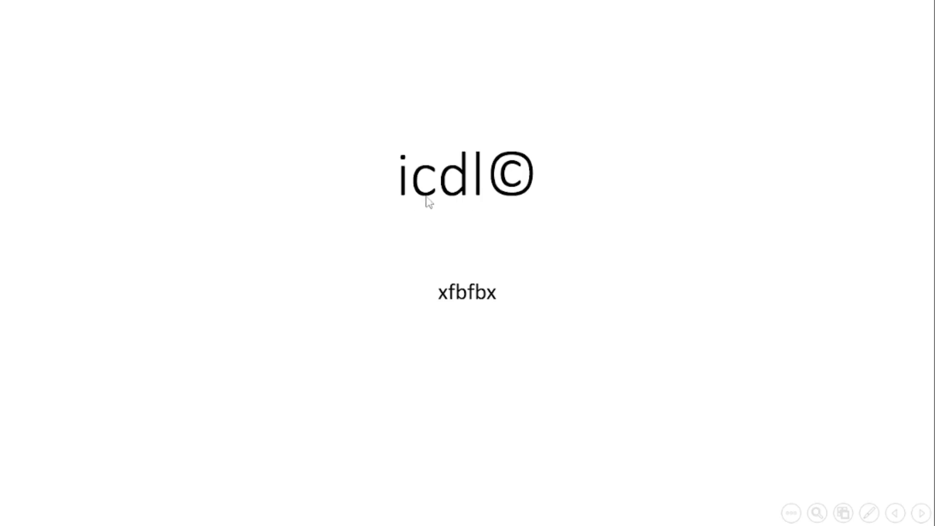
key("Escape")
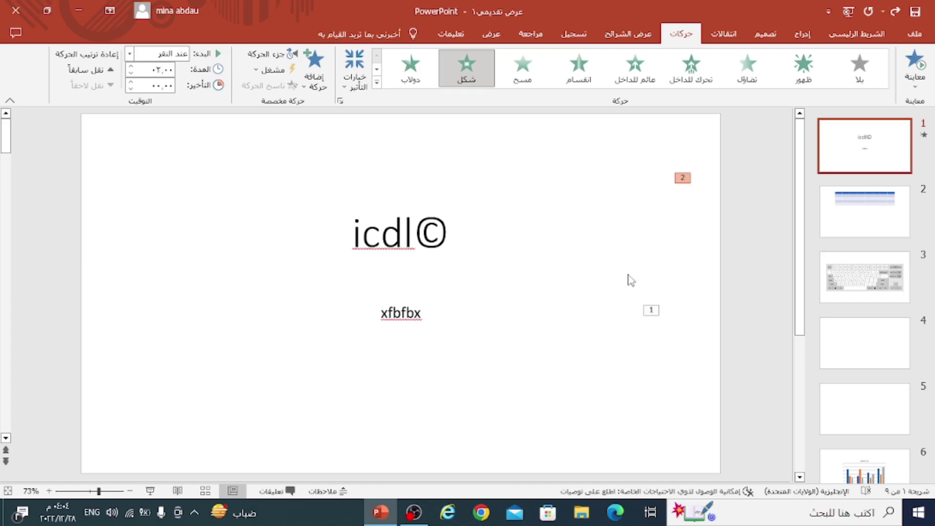
Set the xfbfbx subtitle's and the icdl© title's animations to None.
left_click(415, 316)
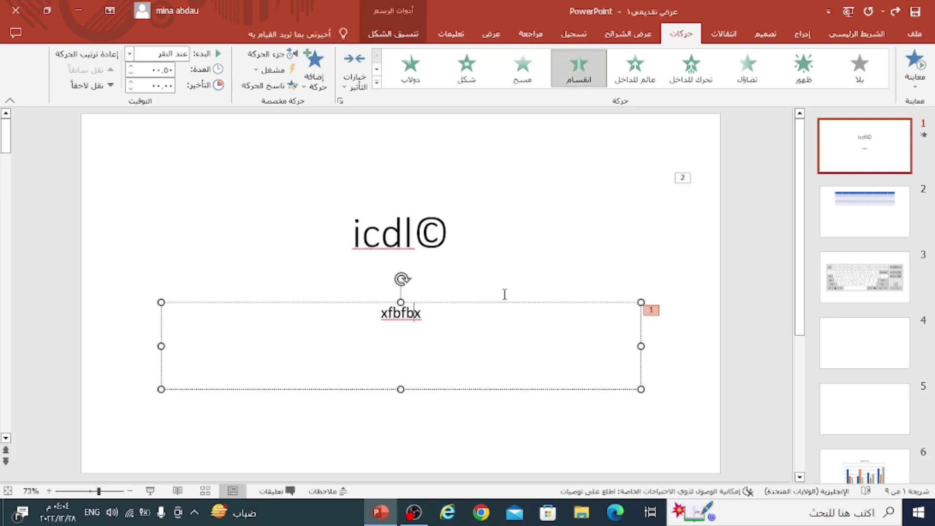
left_click(859, 73)
left_click(502, 258)
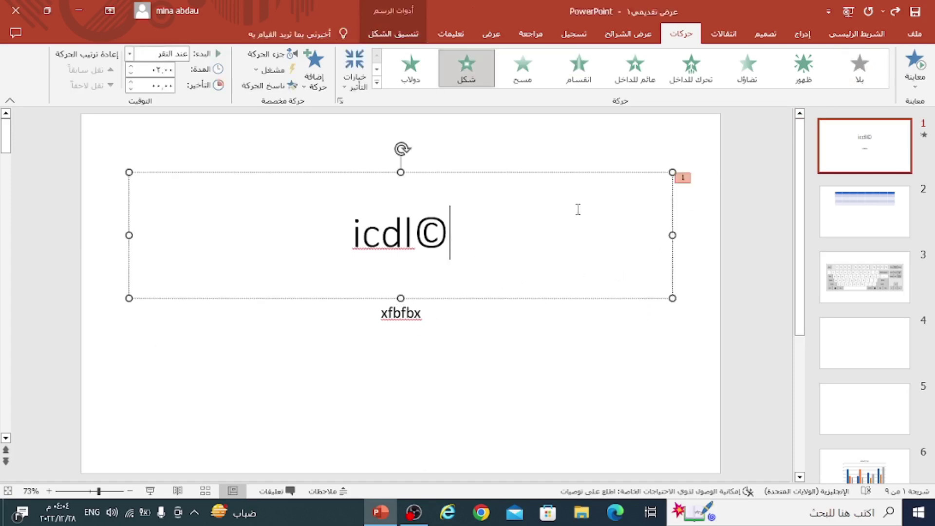
left_click(860, 76)
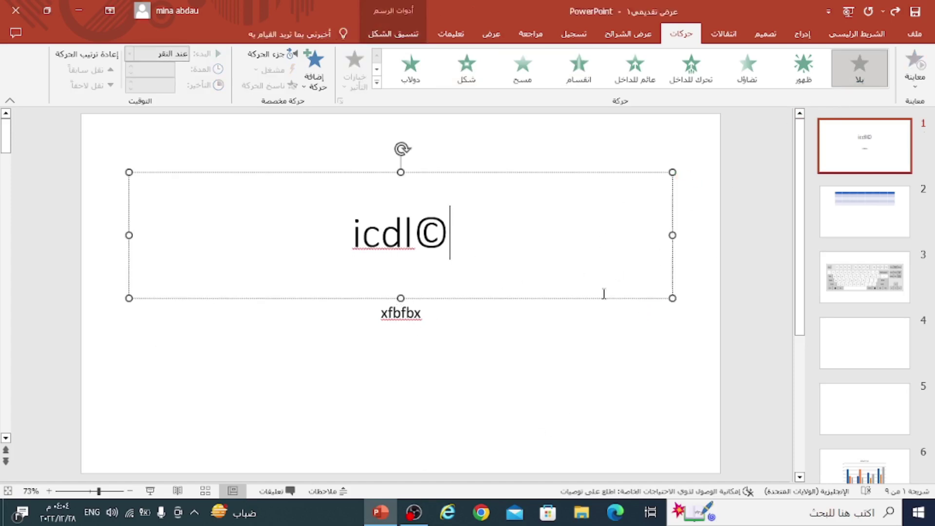